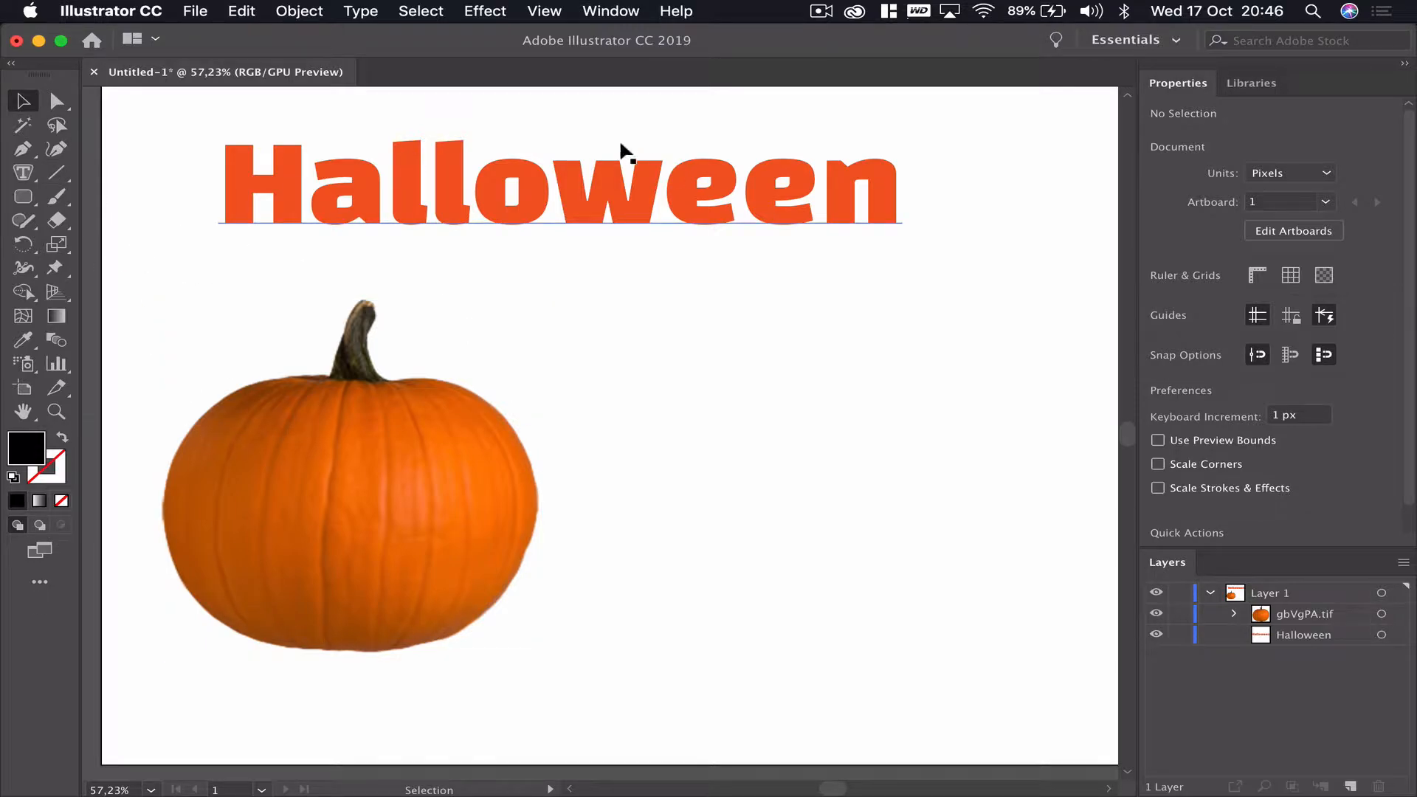
- Draw a rounded rectangle about 216 × 106 px to the right of the pumpkin and set its fill to none
left_click(23, 196)
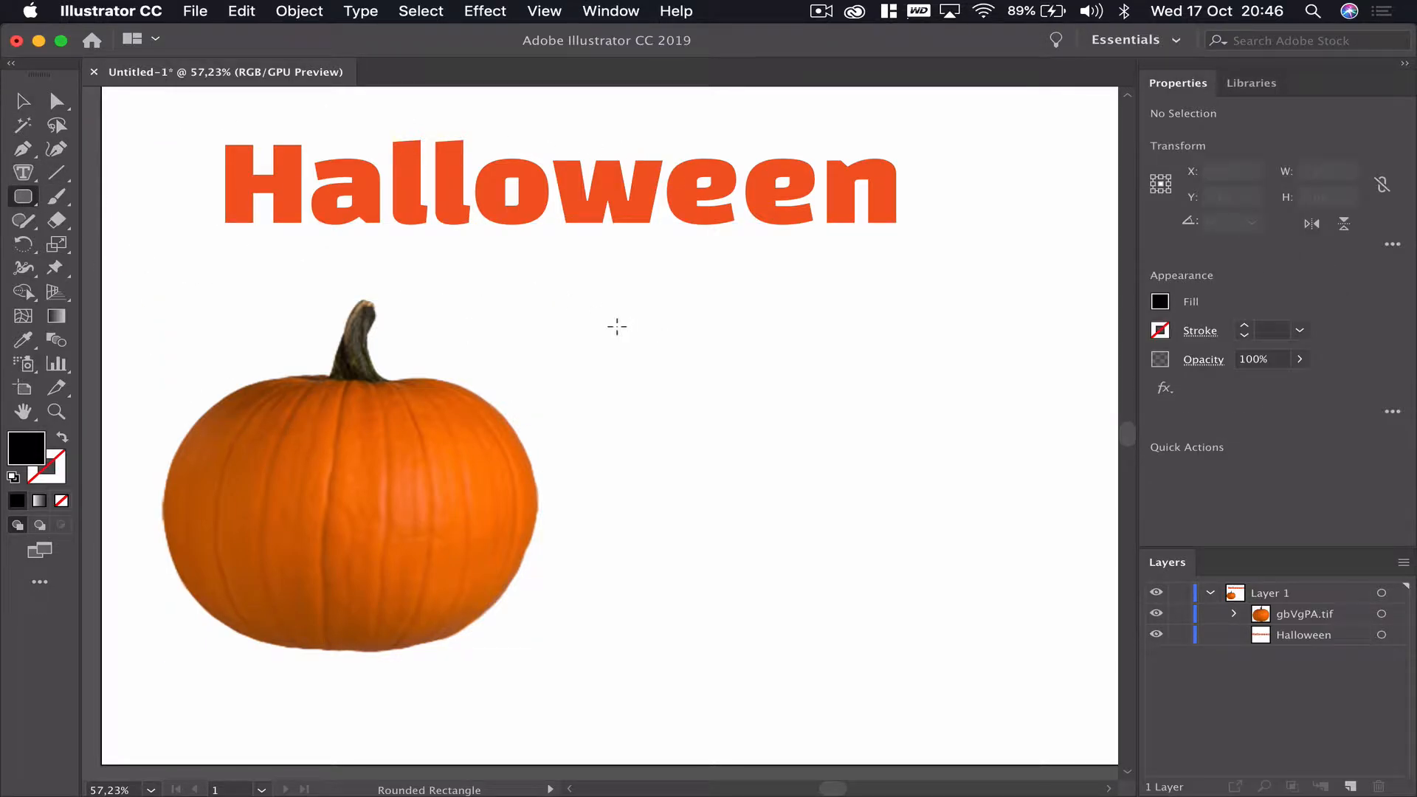
left_click_drag(614, 325, 830, 420)
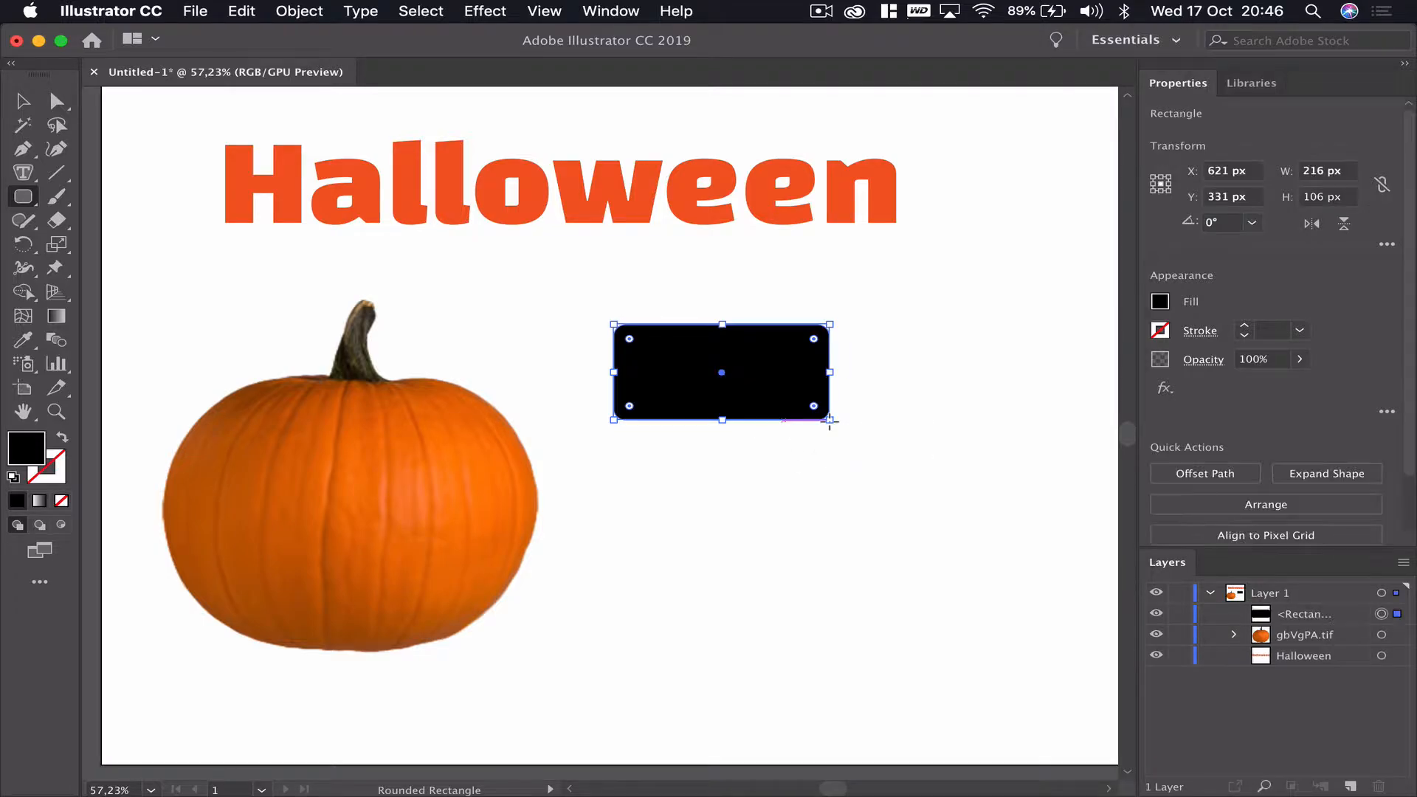
left_click(1159, 302)
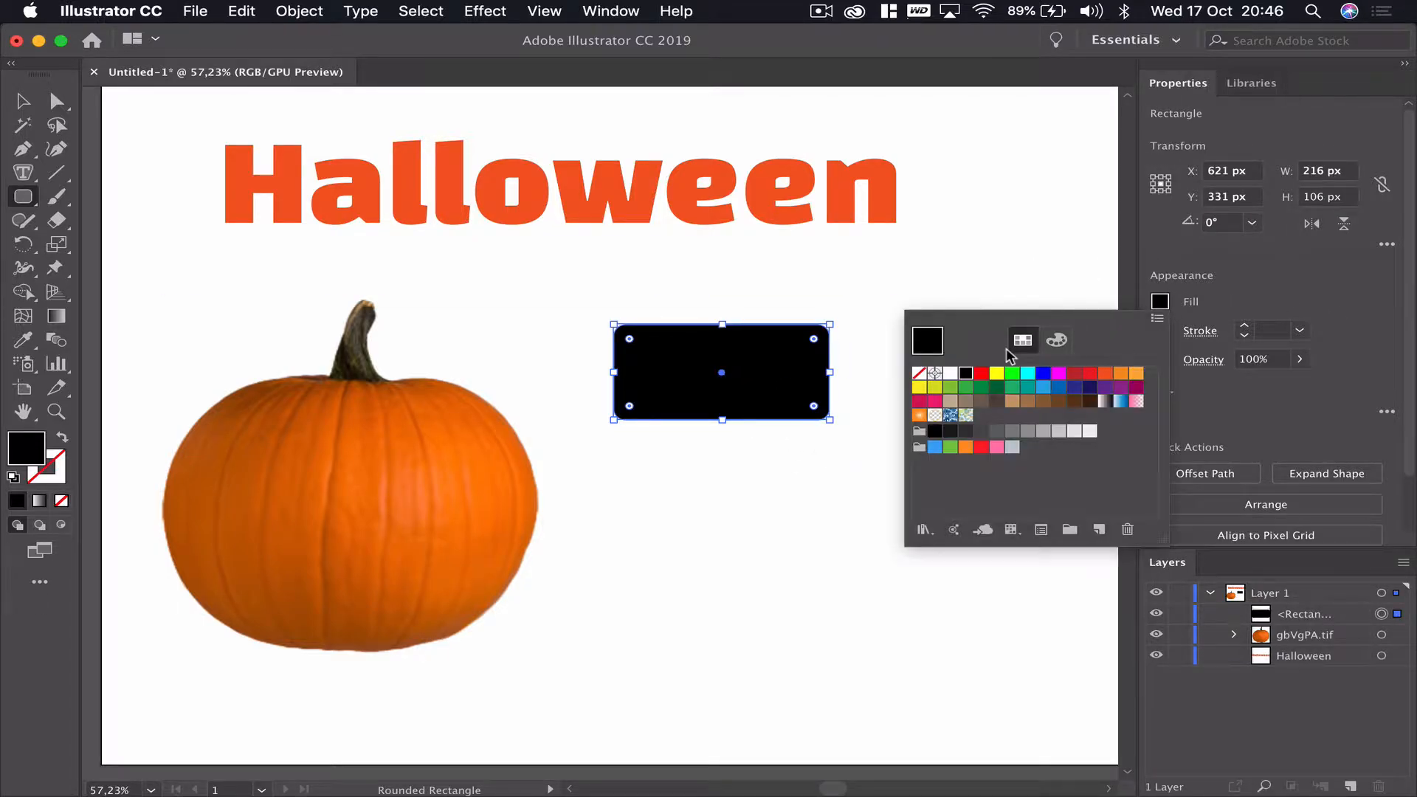
left_click(918, 372)
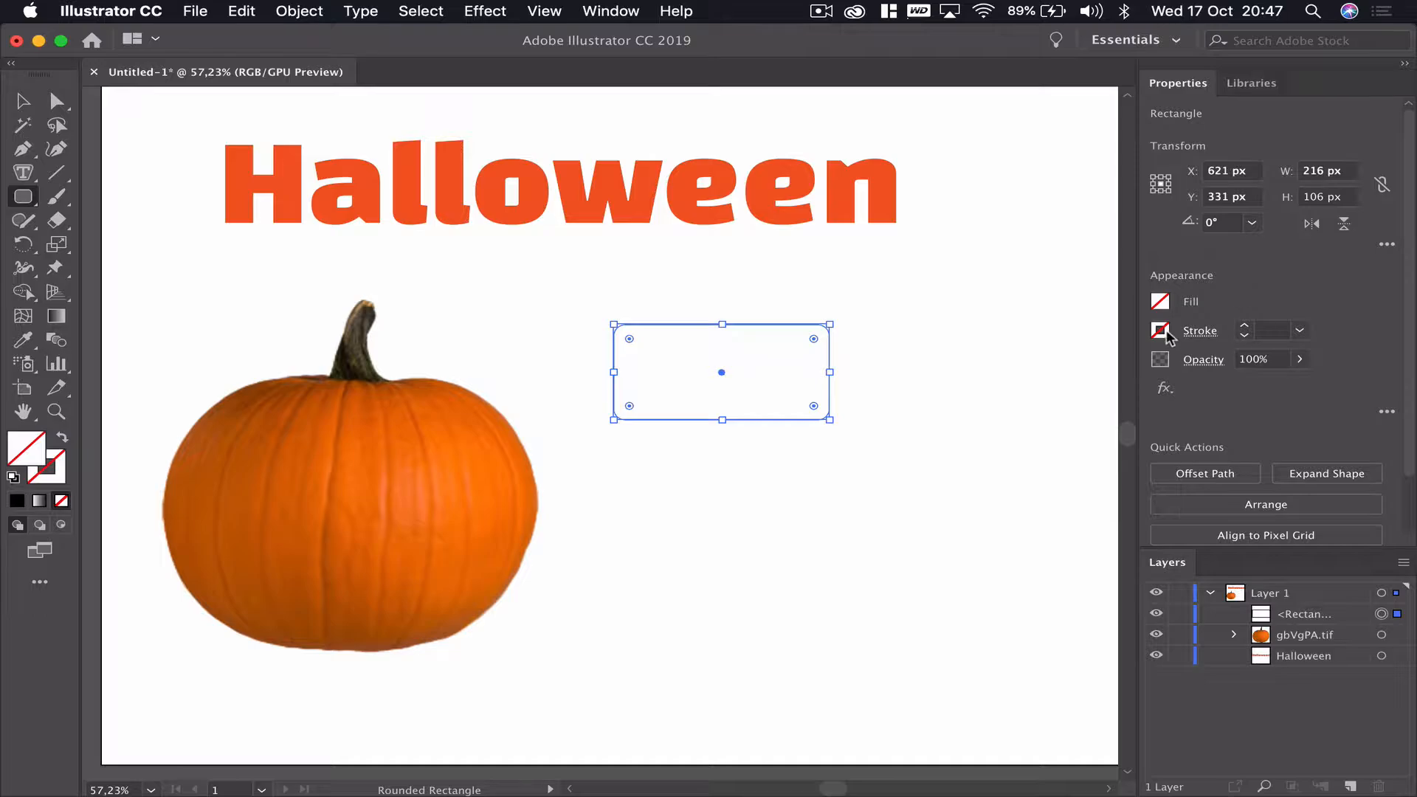
- Give the rounded rectangle a 3 pt orange stroke
left_click(1244, 326)
left_click(1243, 327)
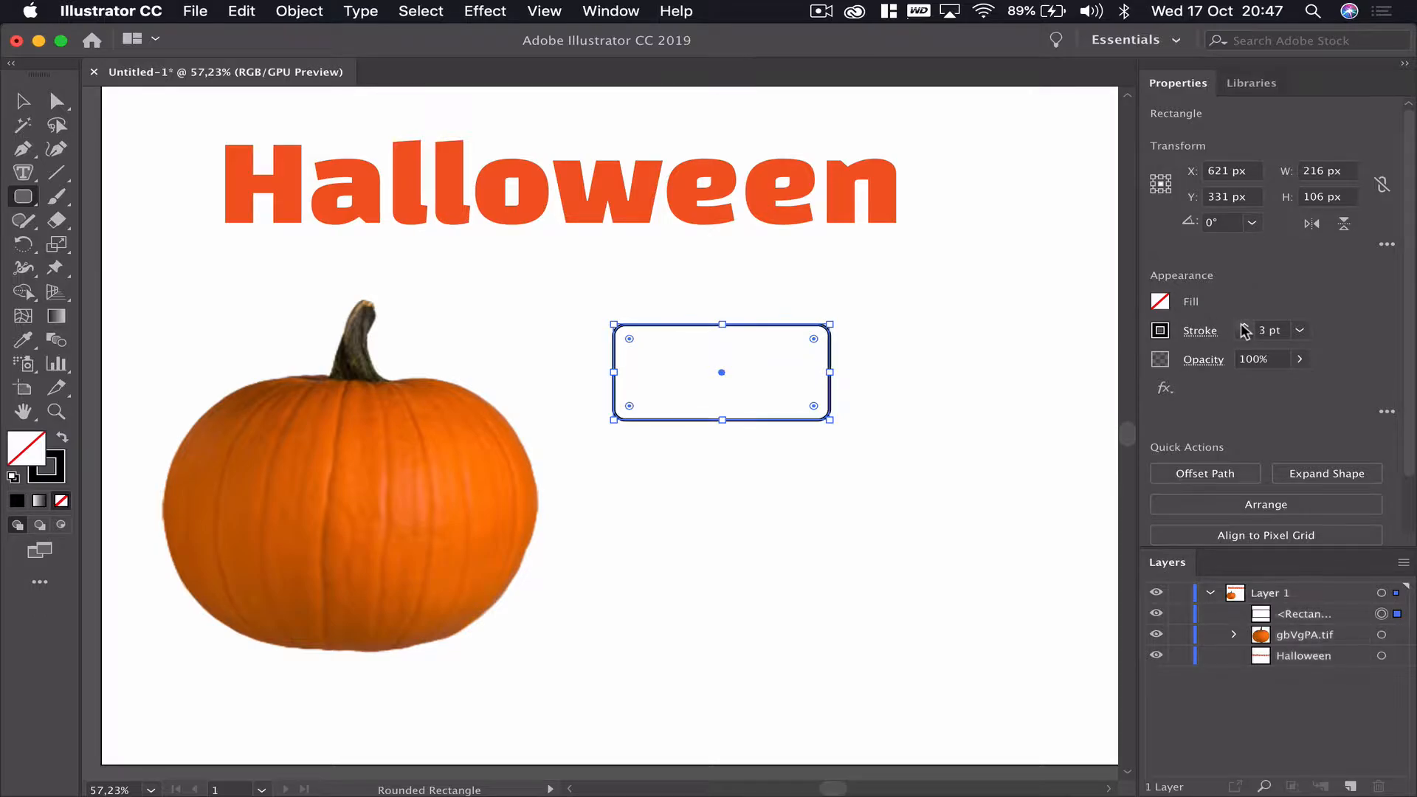
left_click(1243, 326)
left_click(1243, 327)
left_click(1243, 326)
left_click(1244, 335)
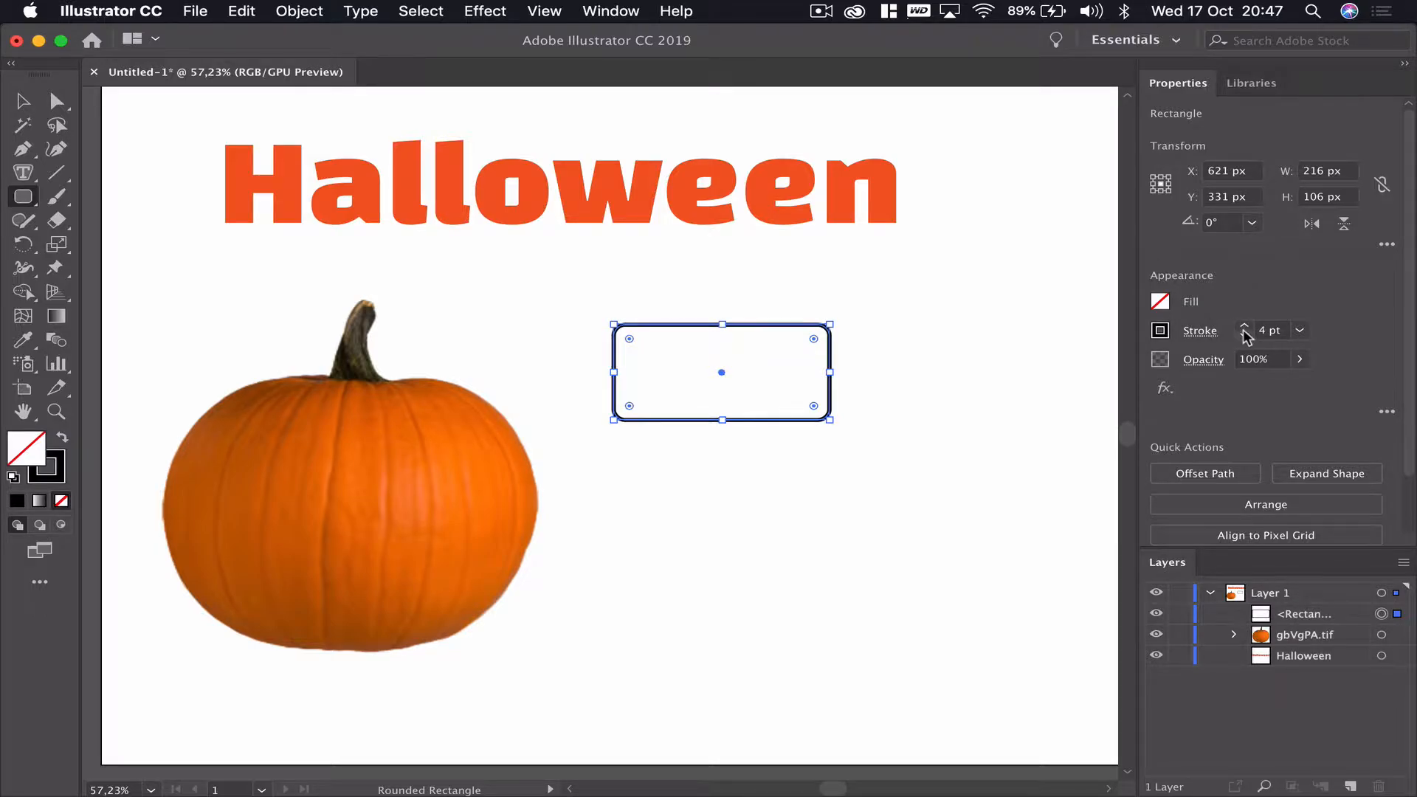
left_click(1244, 335)
left_click(1160, 331)
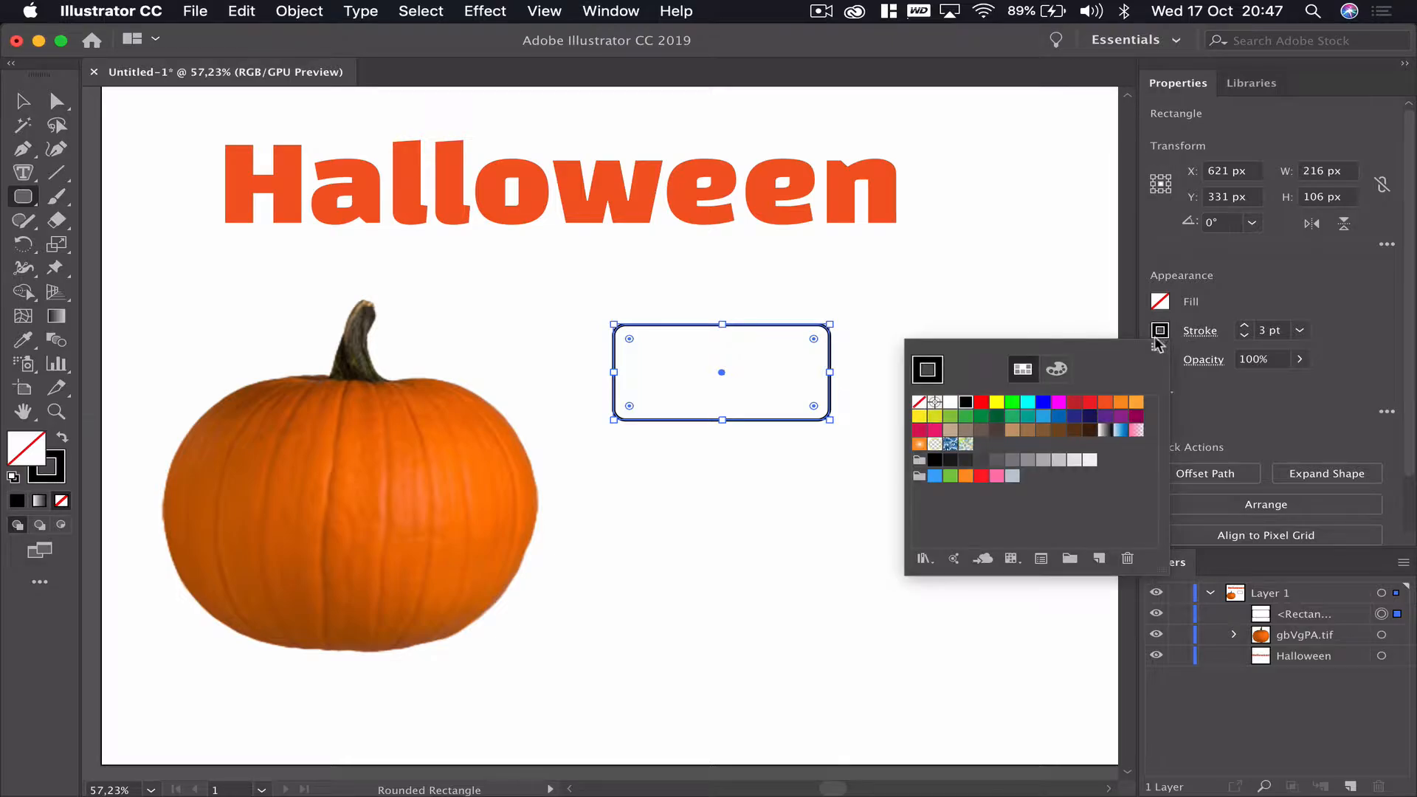
left_click(1120, 402)
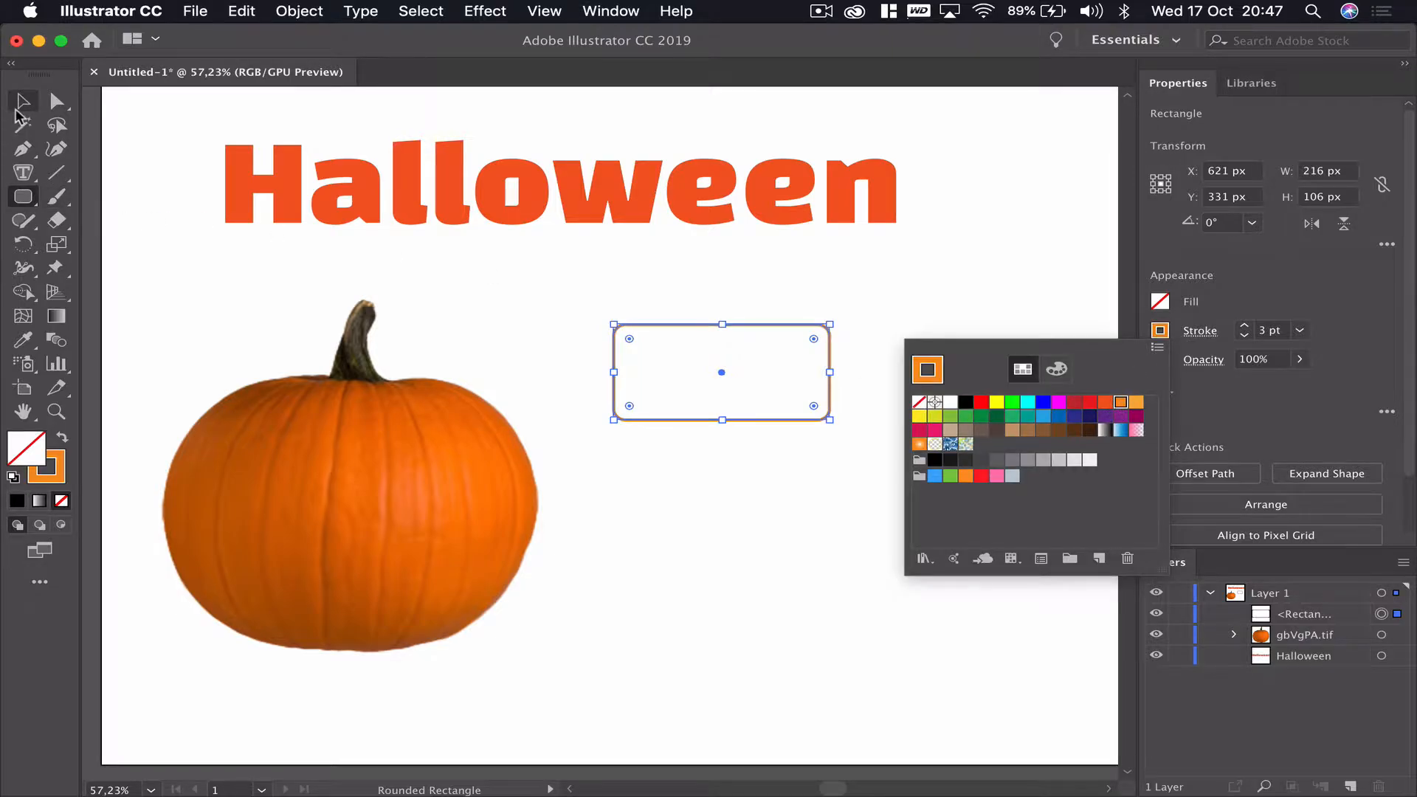
- Reposition the rounded rectangle slightly to the right, beside the pumpkin
left_click(709, 524)
left_click(701, 478)
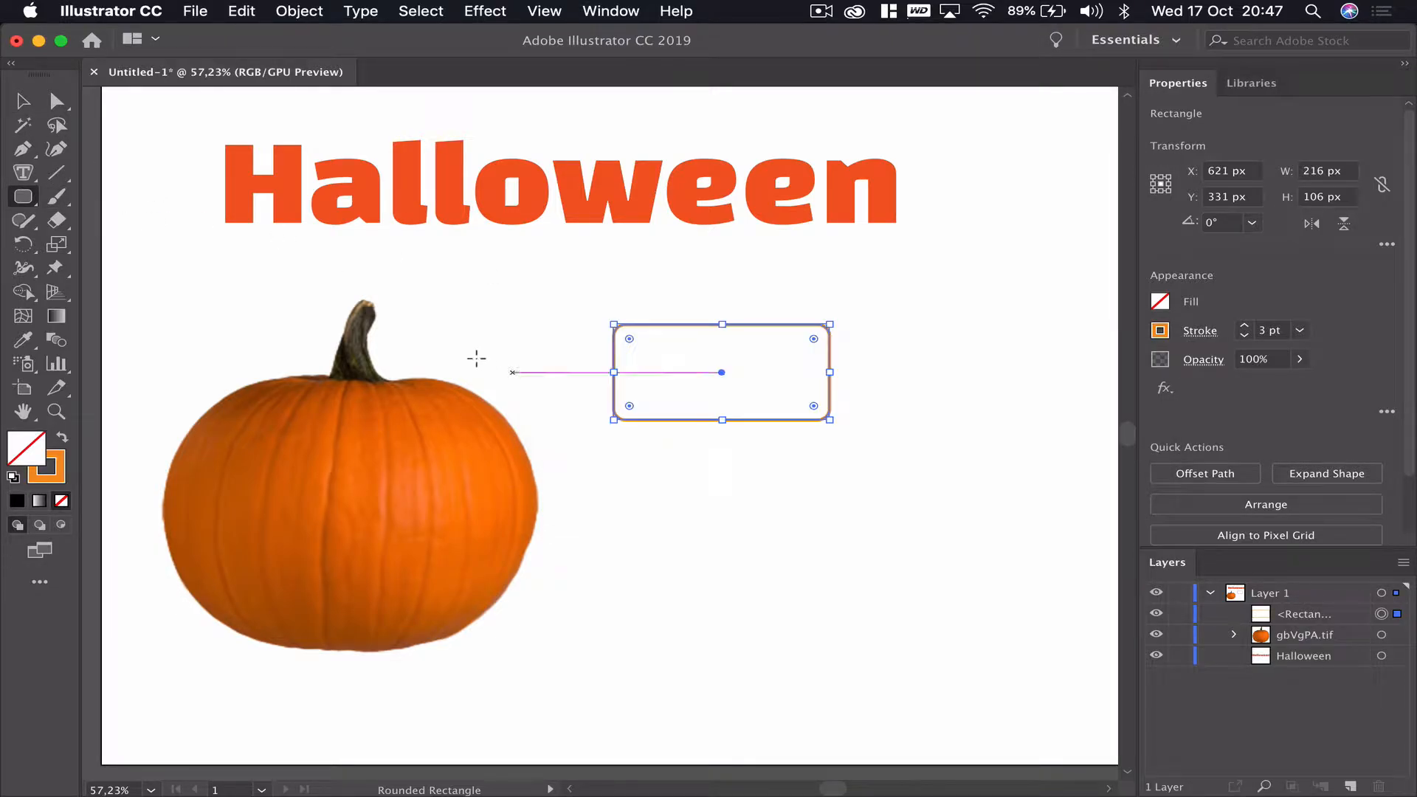
left_click(22, 99)
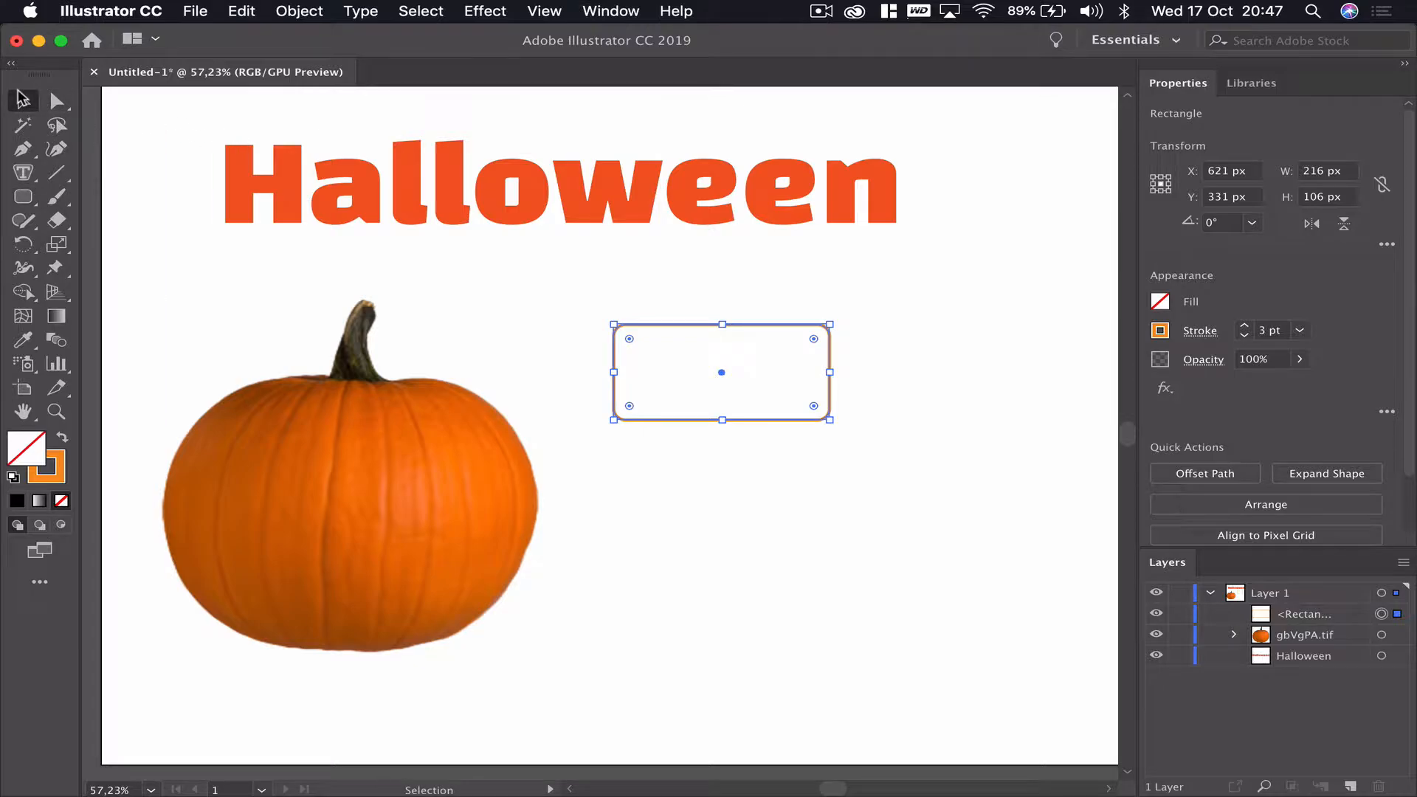
left_click(618, 442)
left_click_drag(745, 322, 641, 234)
key("super+z")
left_click(758, 453)
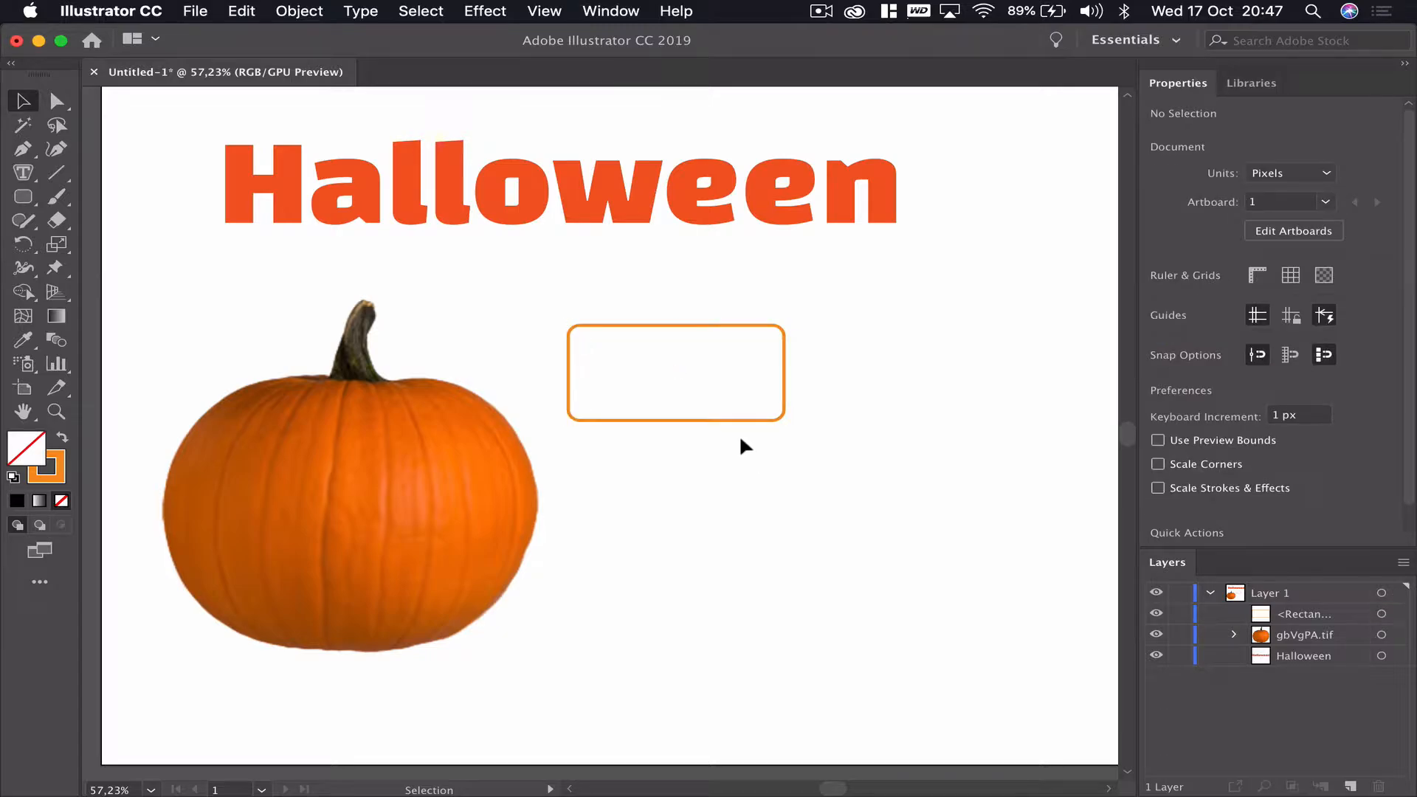
left_click_drag(721, 417, 759, 419)
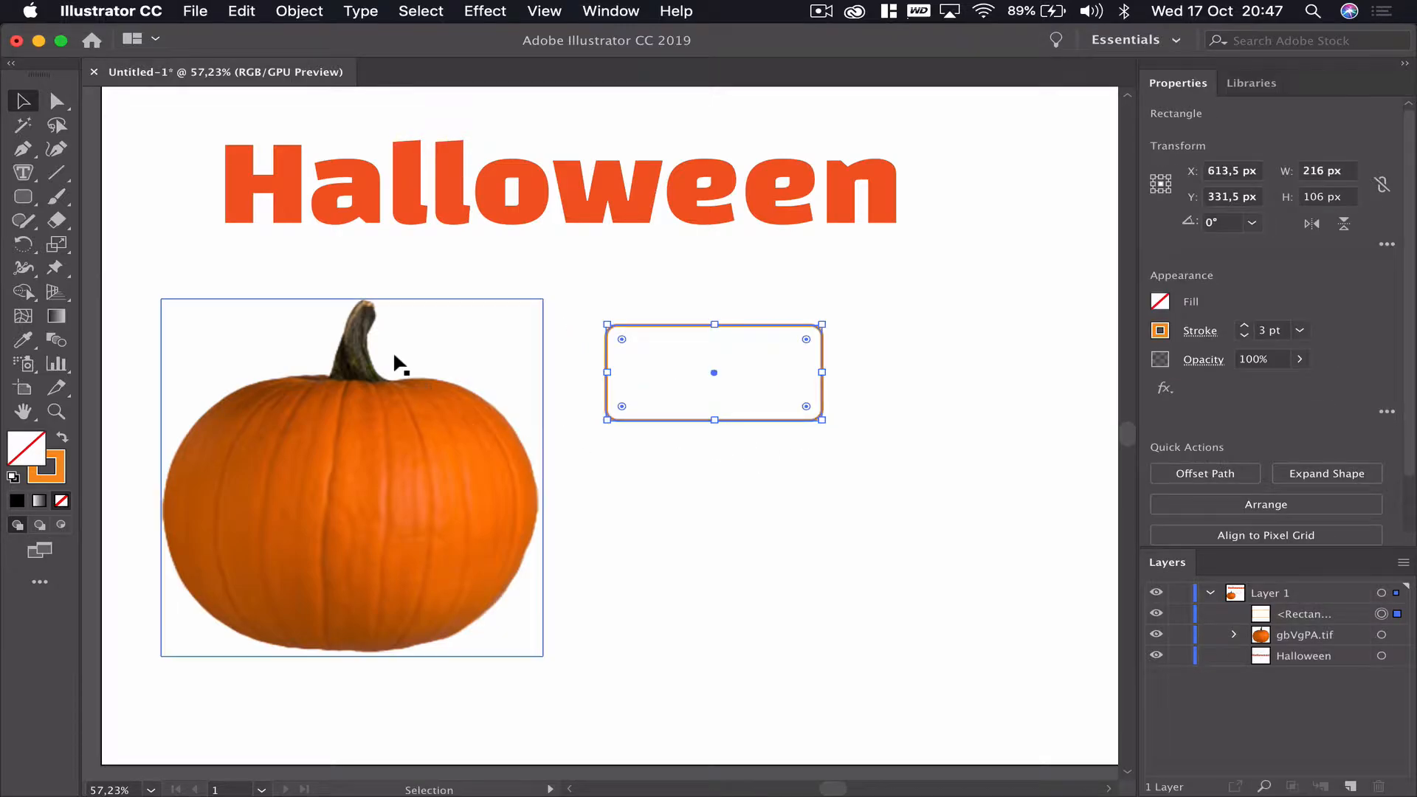
left_click(724, 478)
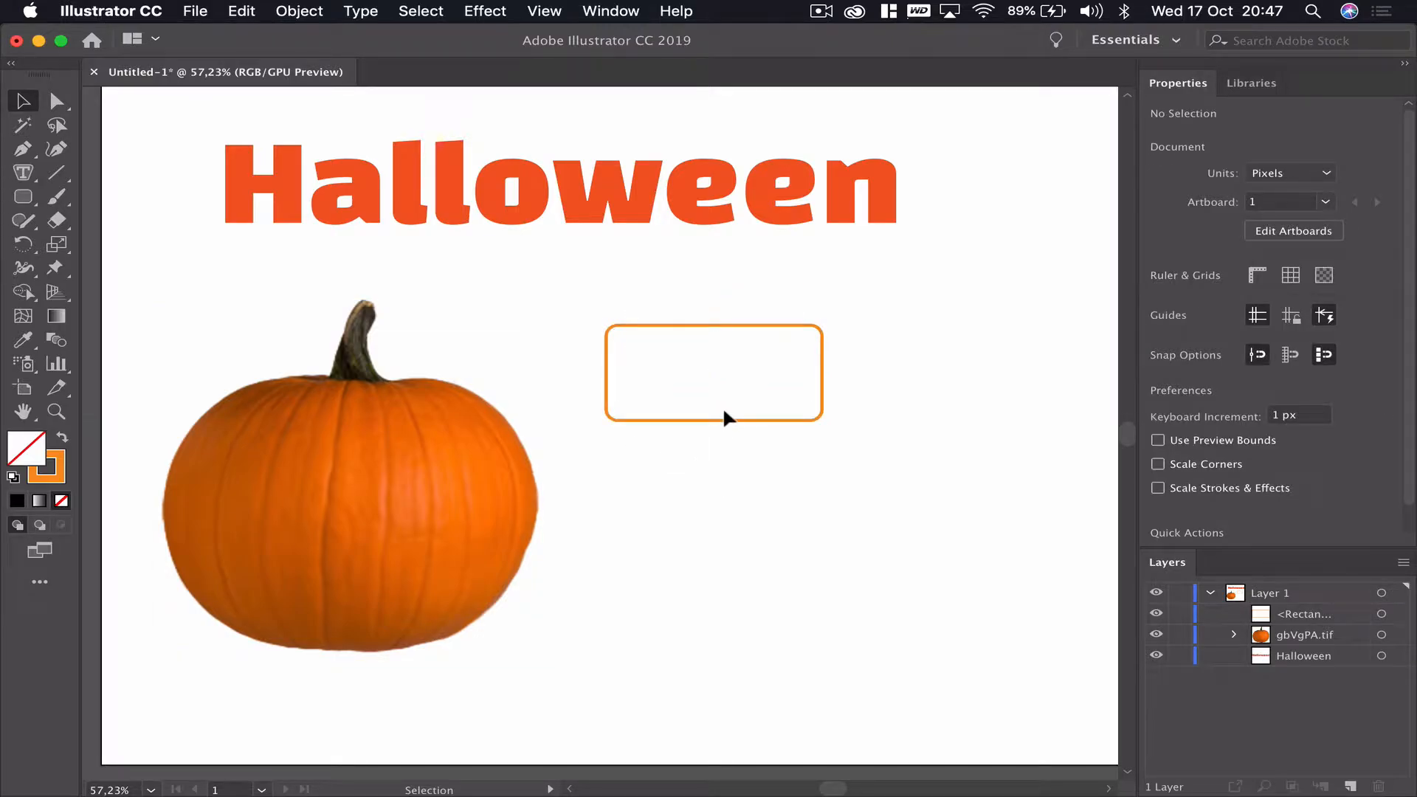
left_click(24, 173)
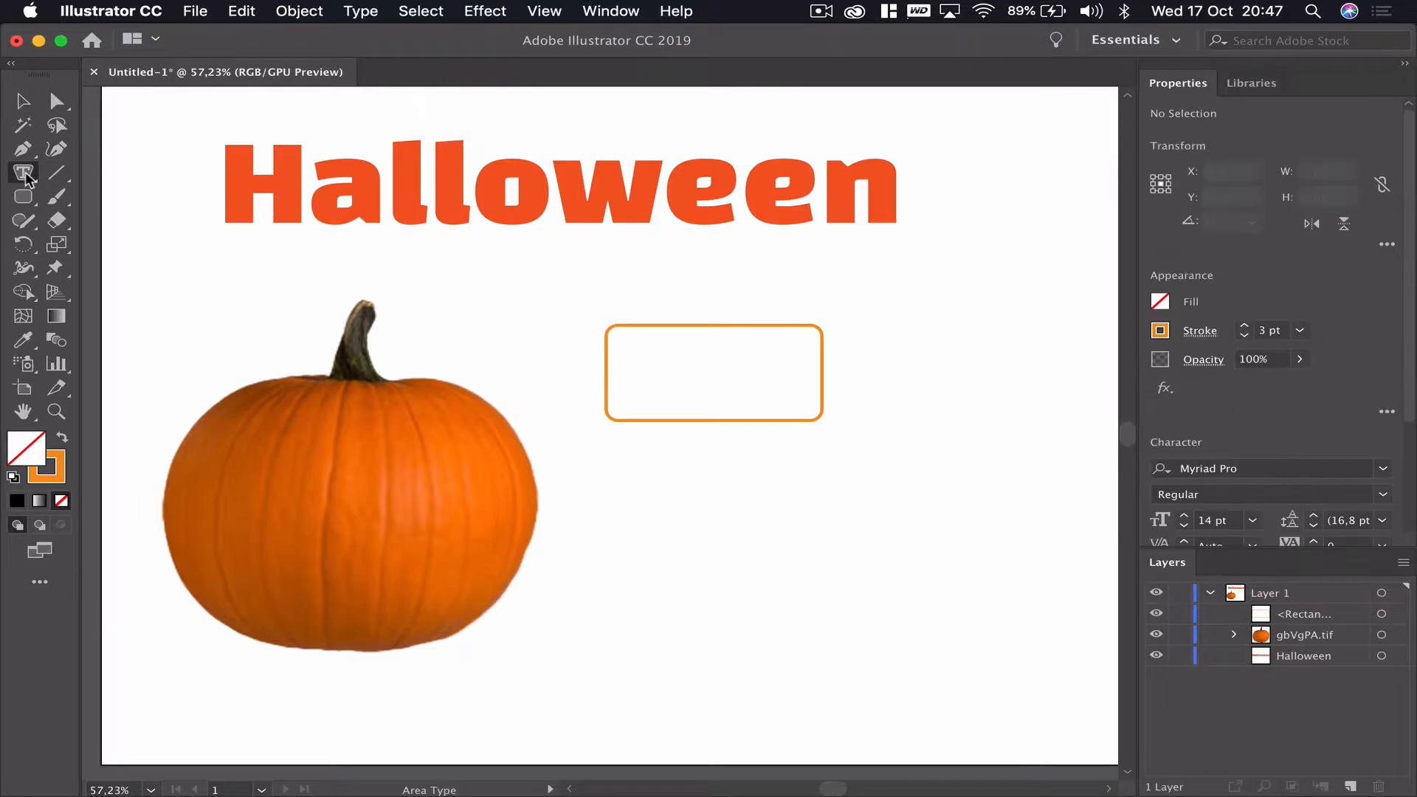
left_click(607, 368)
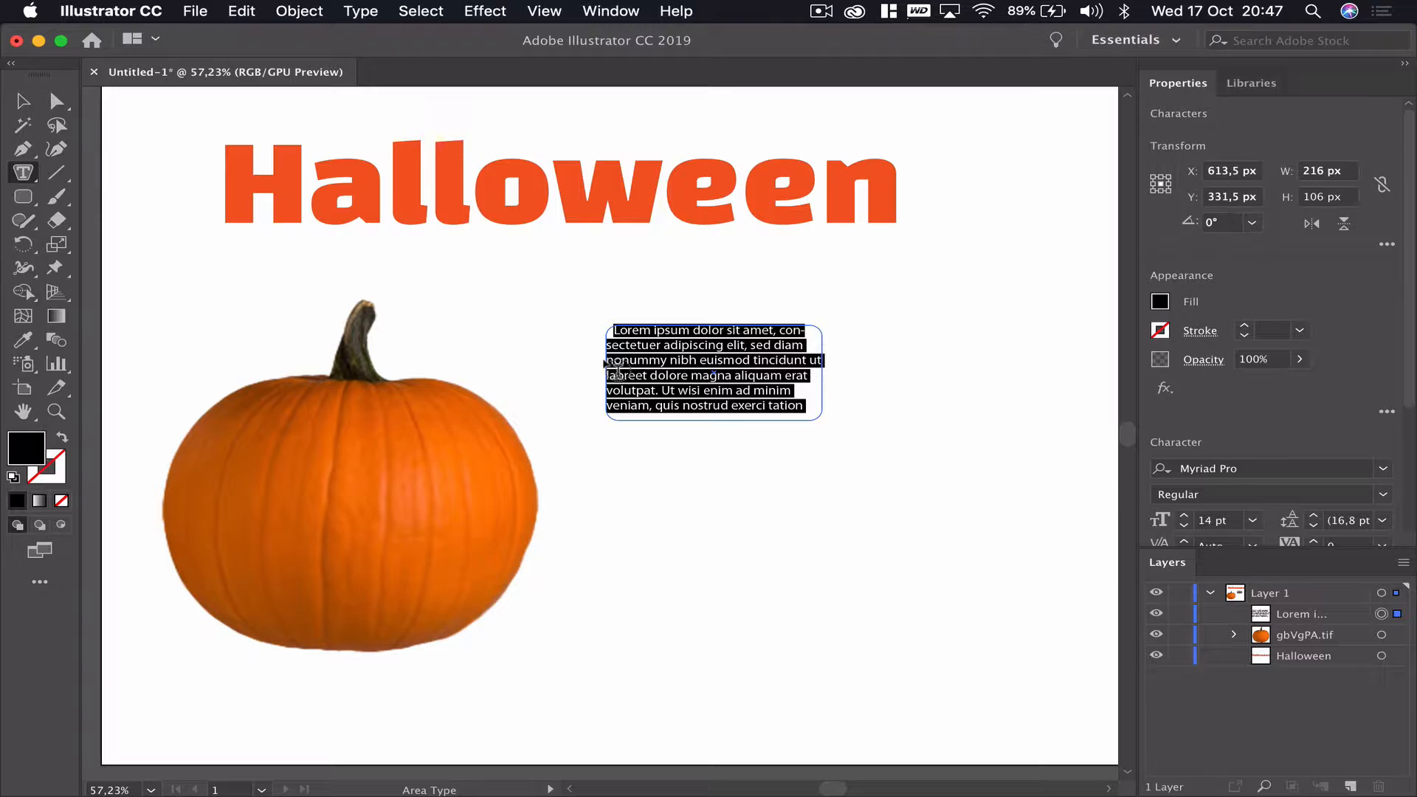
key("super+z")
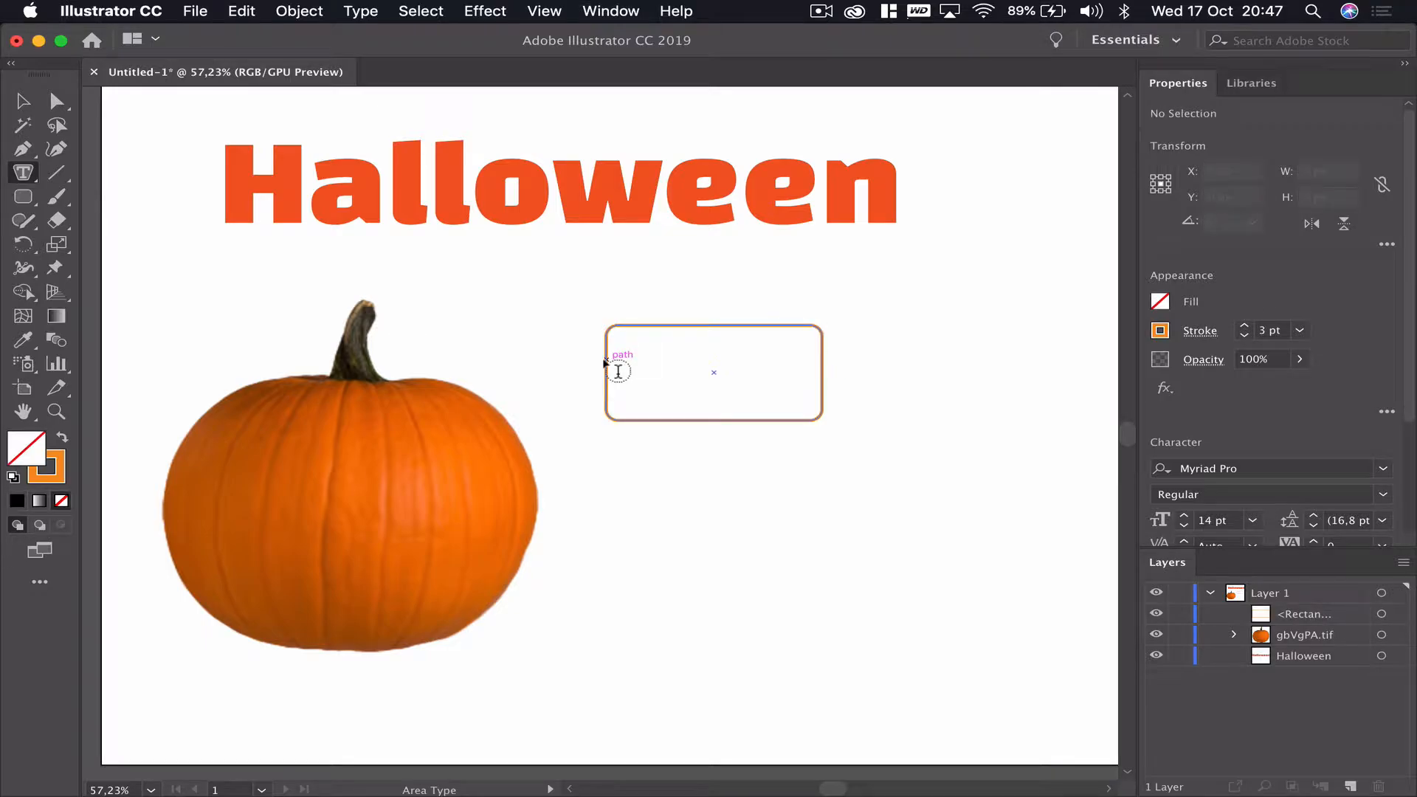
- Duplicate the rounded rectangle and place the copy below and to the right of the original
left_click(31, 93)
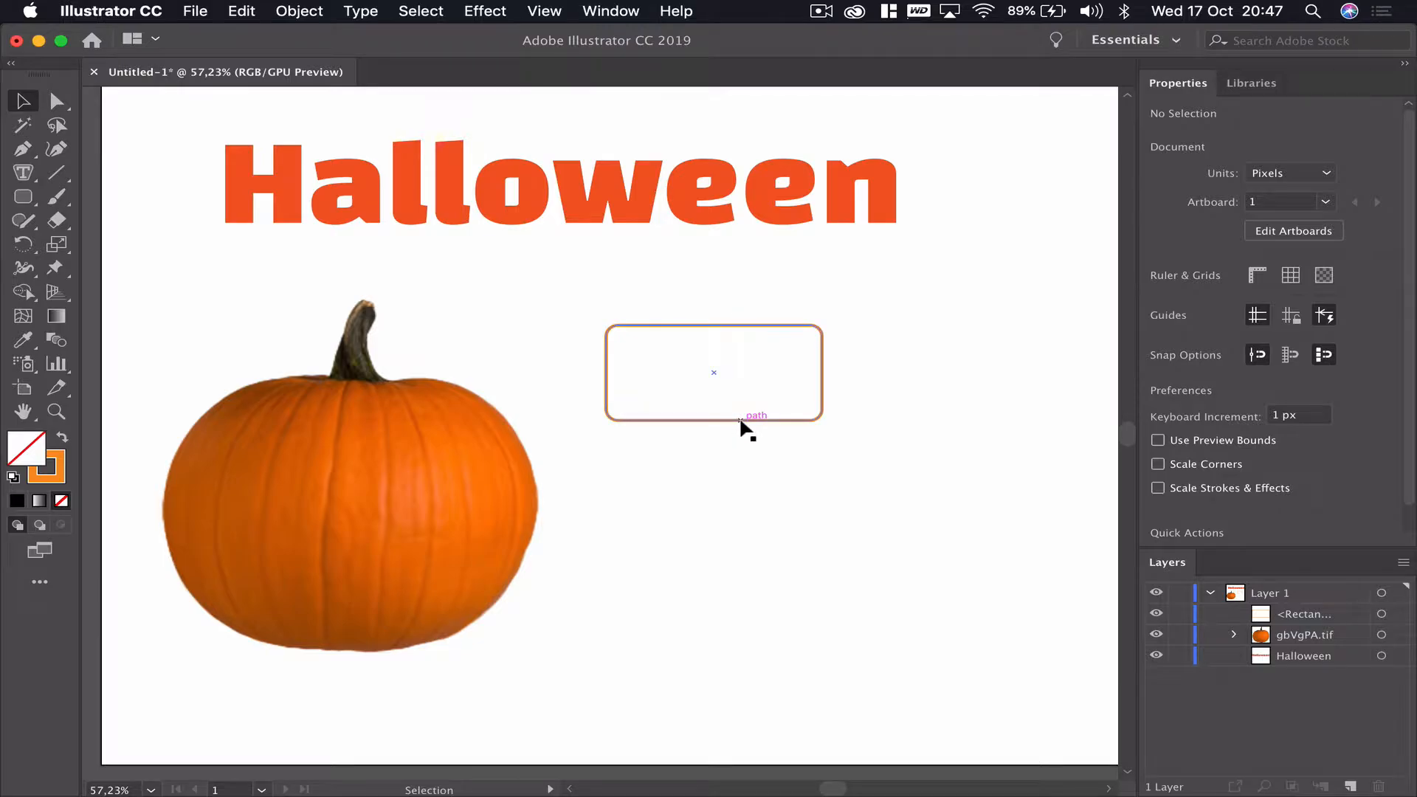
left_click_drag(741, 421, 883, 611)
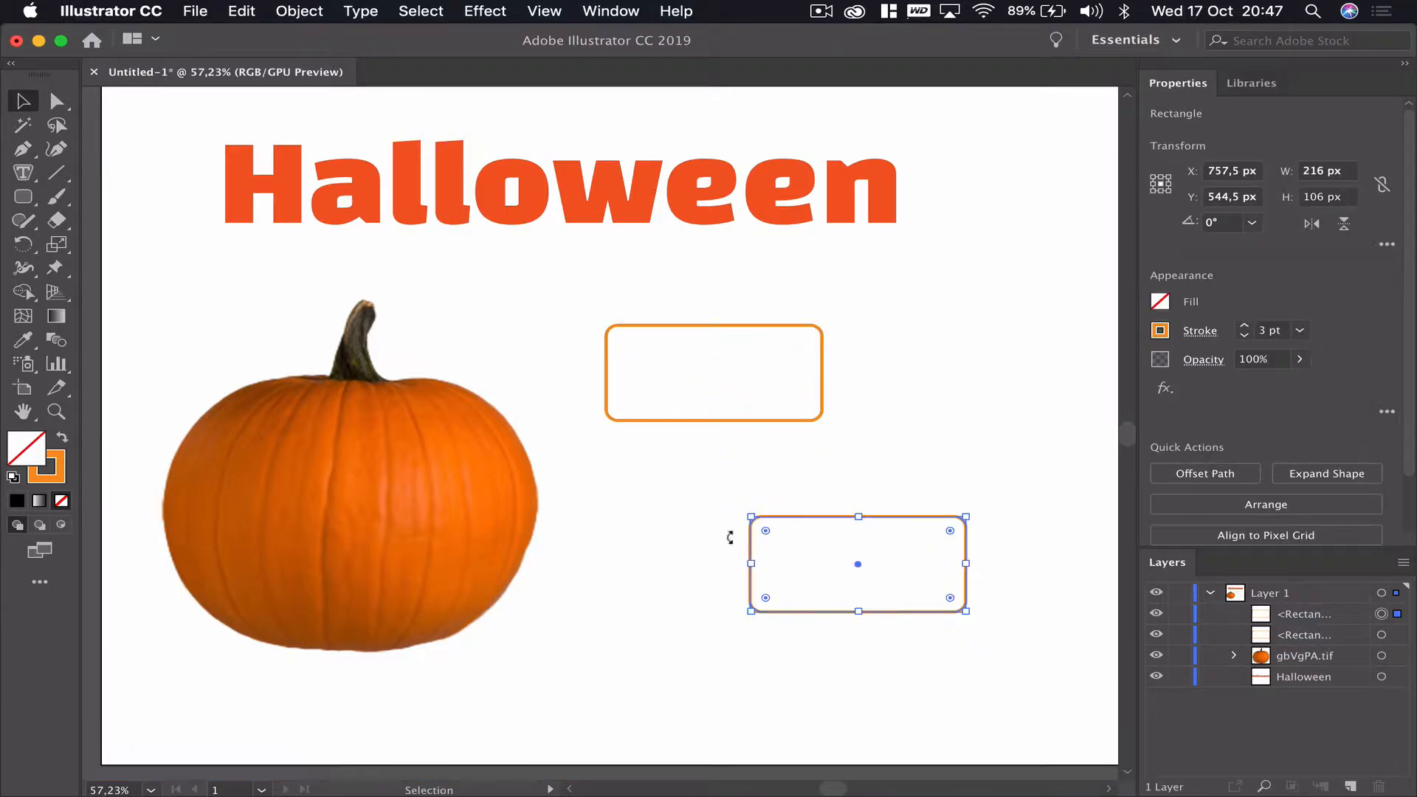
left_click(923, 713)
left_click_drag(848, 524, 939, 437)
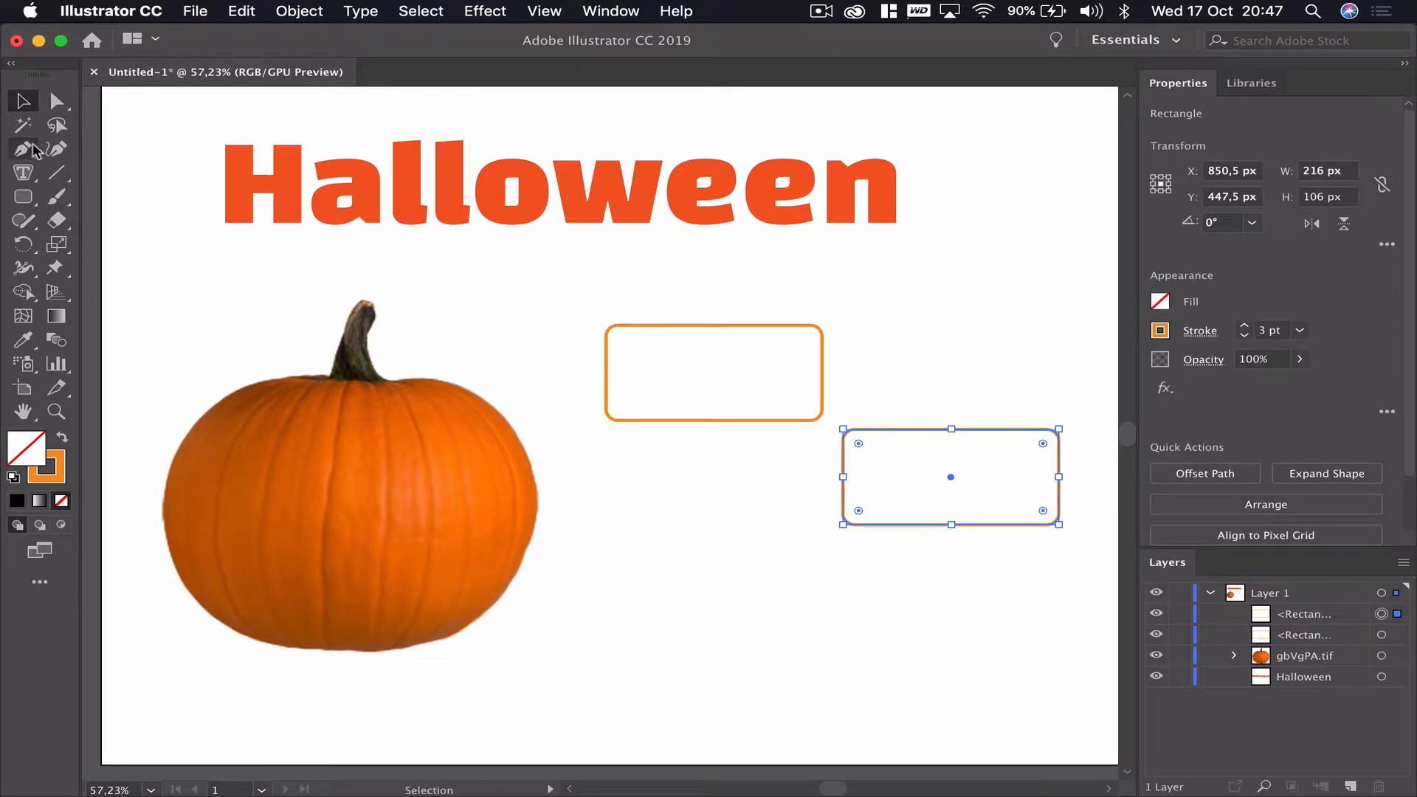
- Turn the original rounded rectangle into an area text box filled with placeholder text
left_click(28, 175)
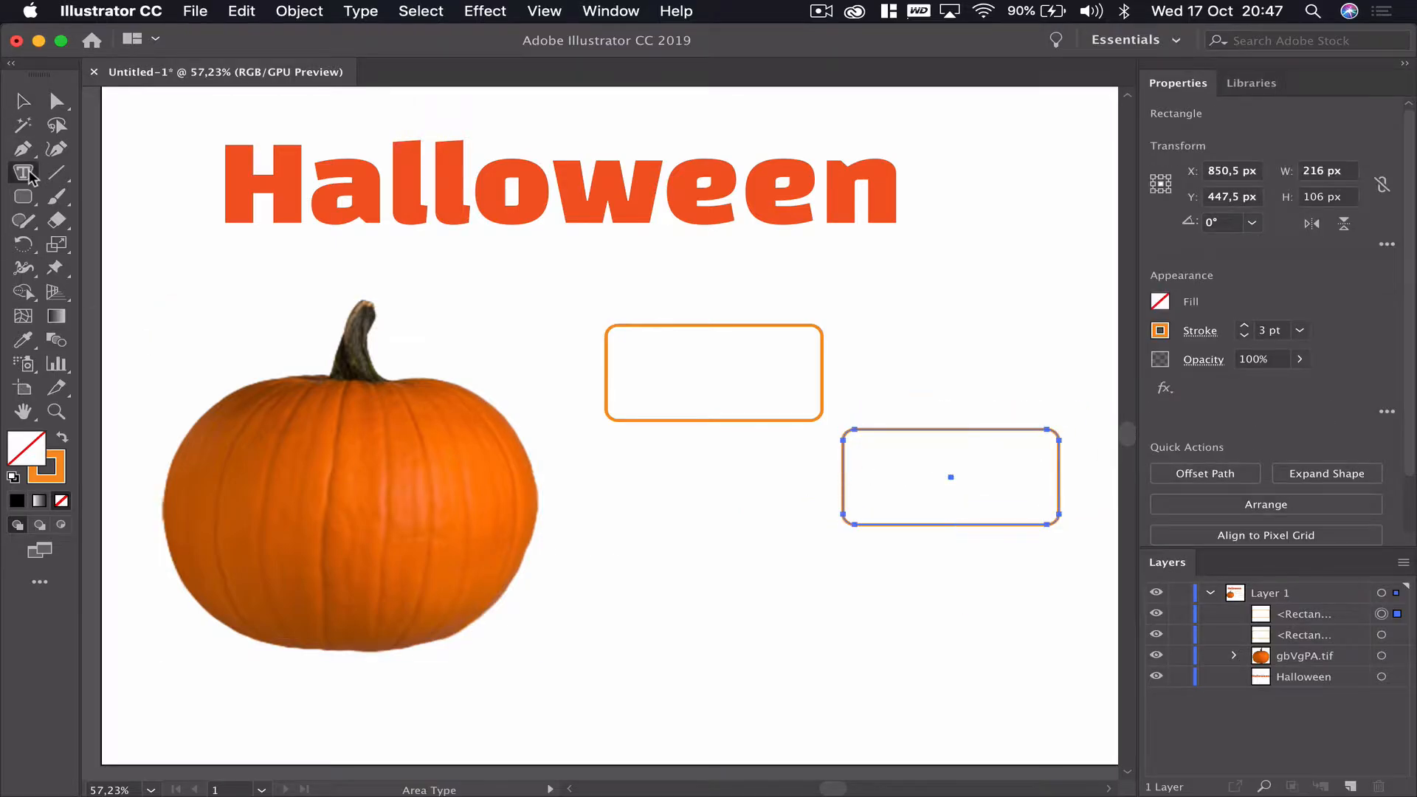
left_click(618, 354)
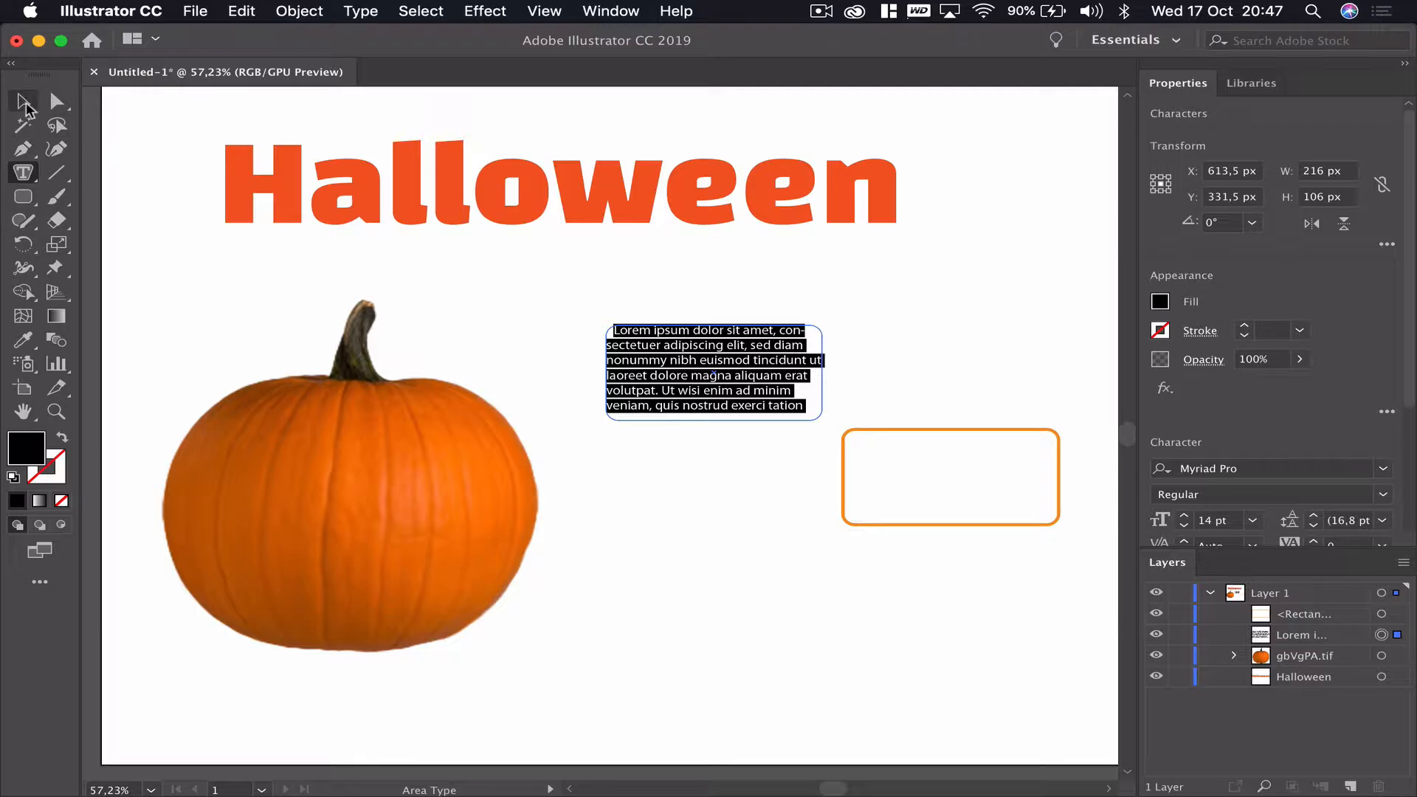
left_click(23, 101)
- Move the copied rectangle over the text box and enlarge it to about 234 × 122 px to frame the text
left_click_drag(918, 434, 676, 332)
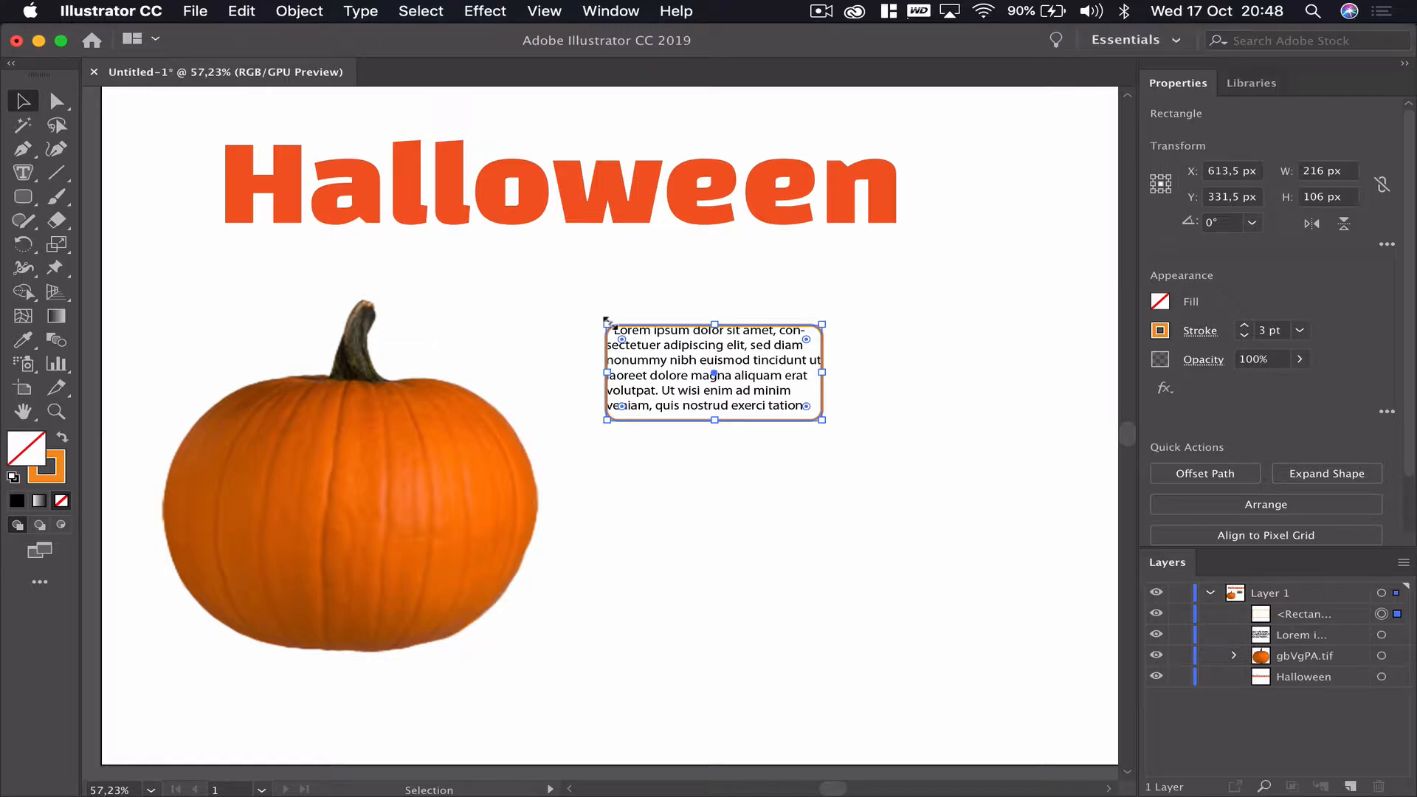
mouse_move(606, 322)
left_mouse_down()
mouse_move(552, 300)
mouse_move(595, 318)
left_mouse_up()
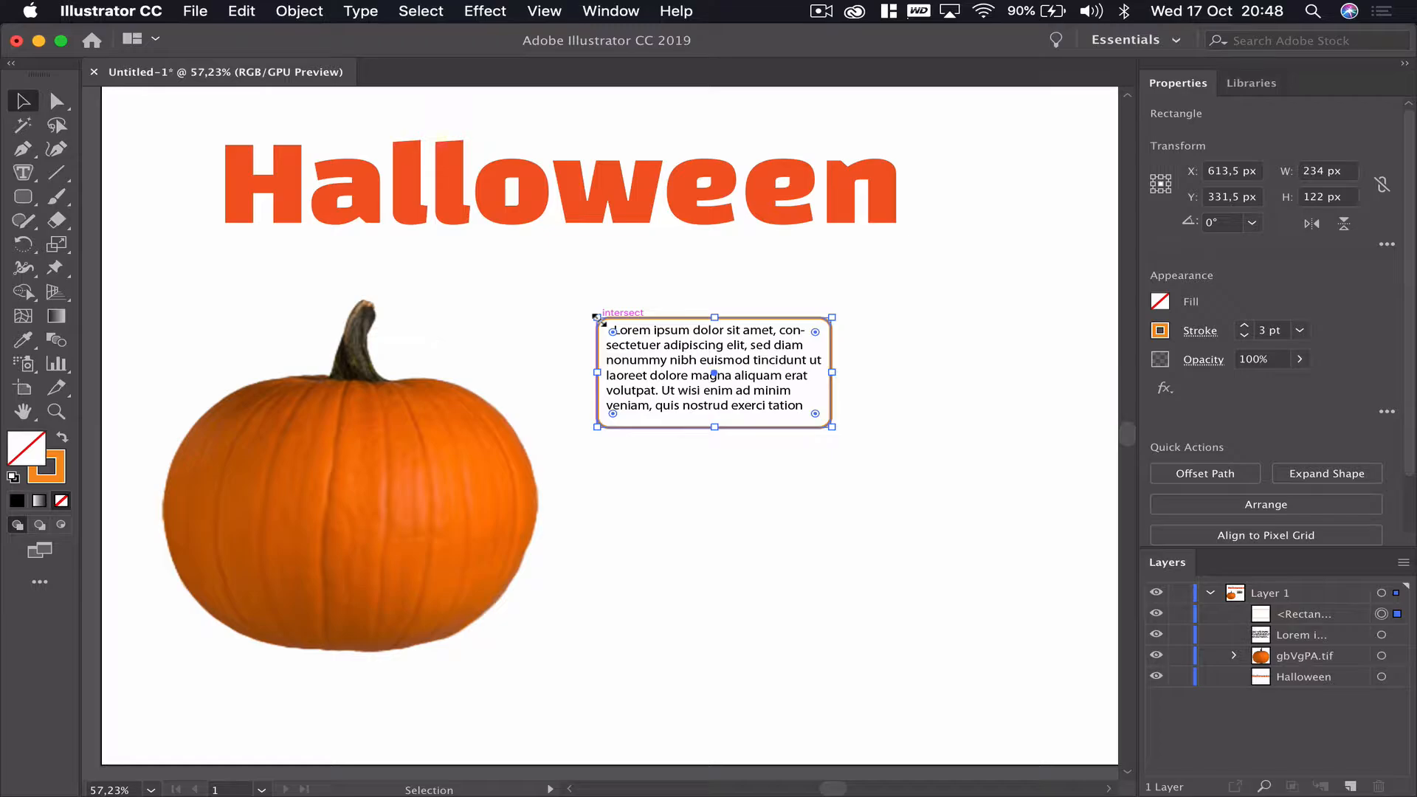
left_click(24, 124)
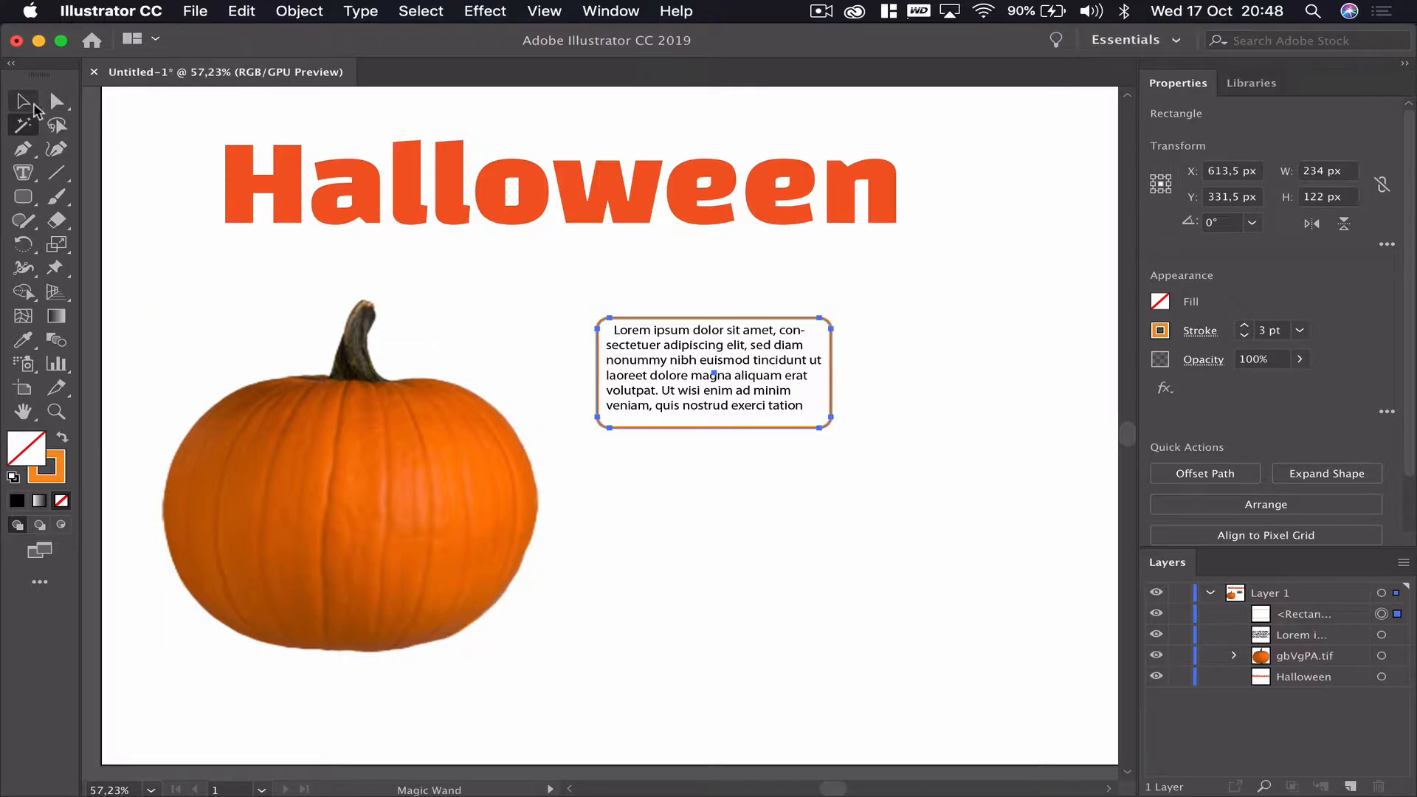
left_click(26, 104)
left_click(731, 487)
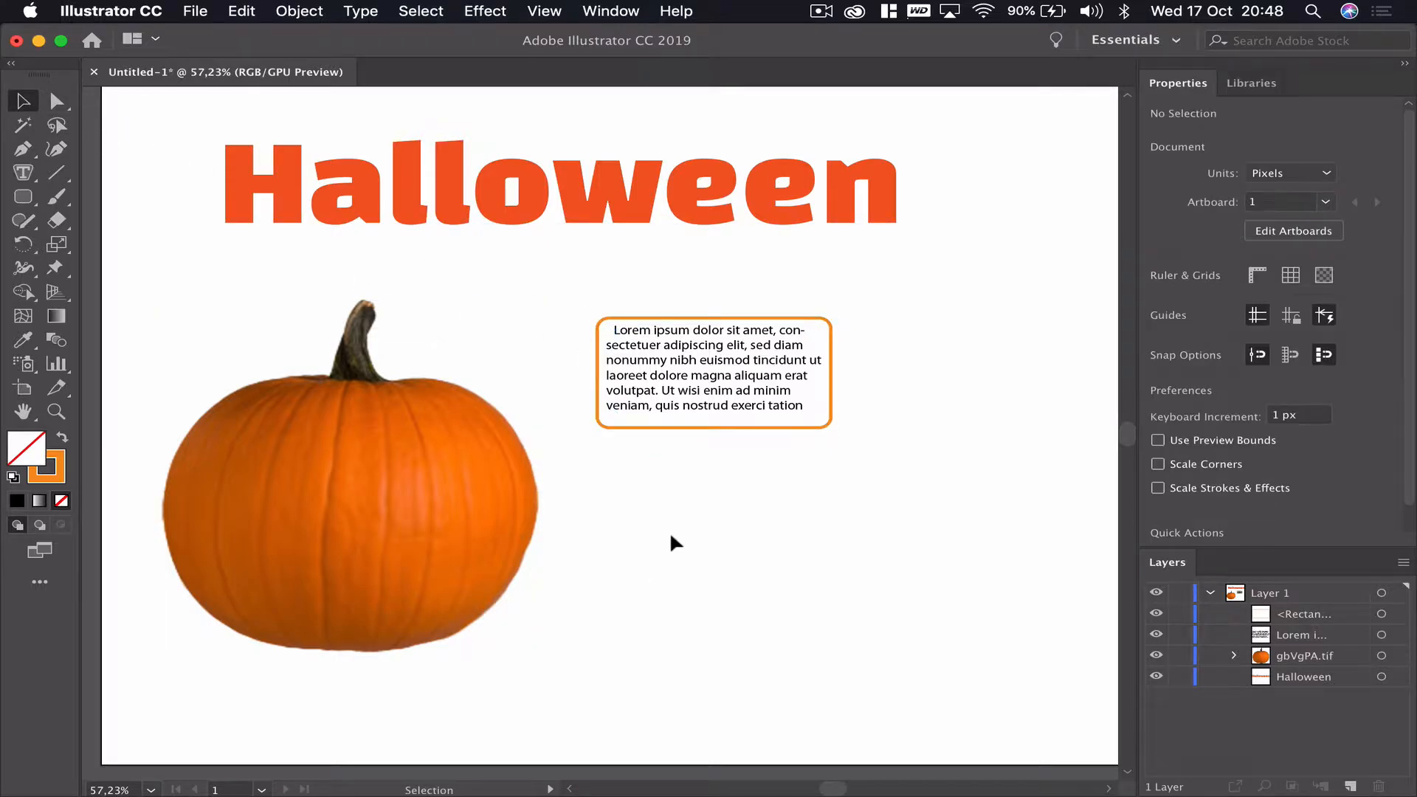
- Nudge the outline rectangle slightly upward so it frames the text evenly
left_click(726, 427)
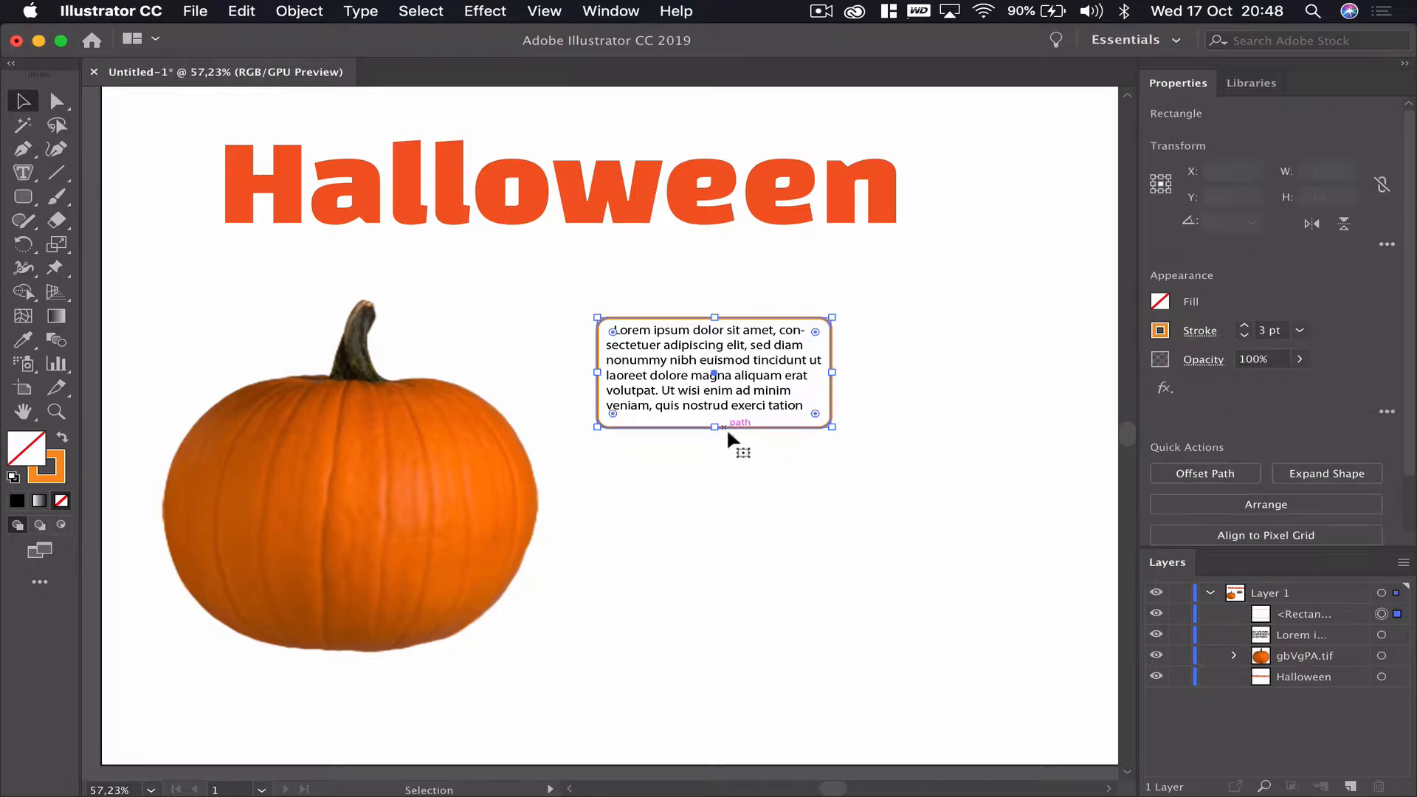
key("Up")
key("Up")
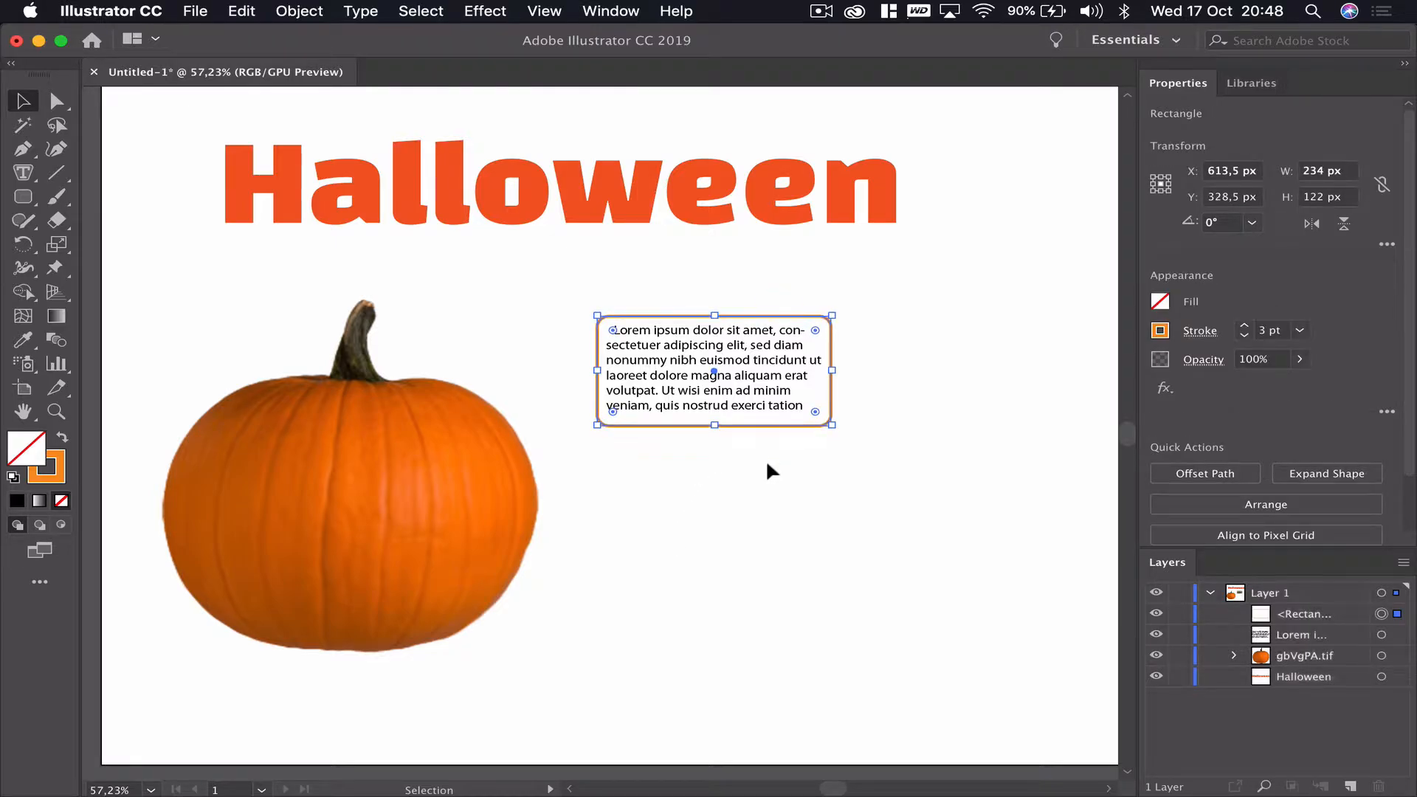
key("Up")
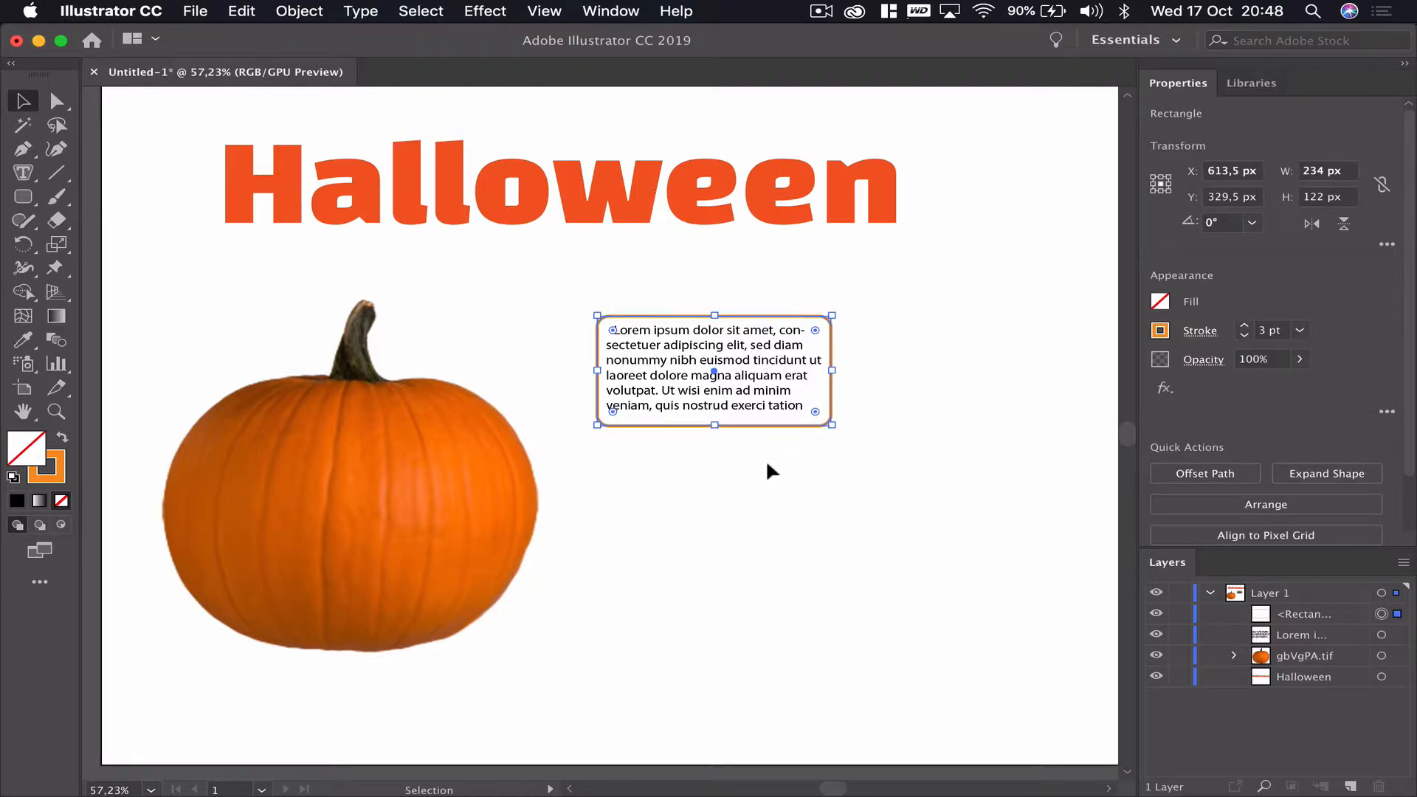
key("Down")
- Group the text box together with its orange outline rectangle
left_click(845, 473)
left_click_drag(906, 475, 714, 369)
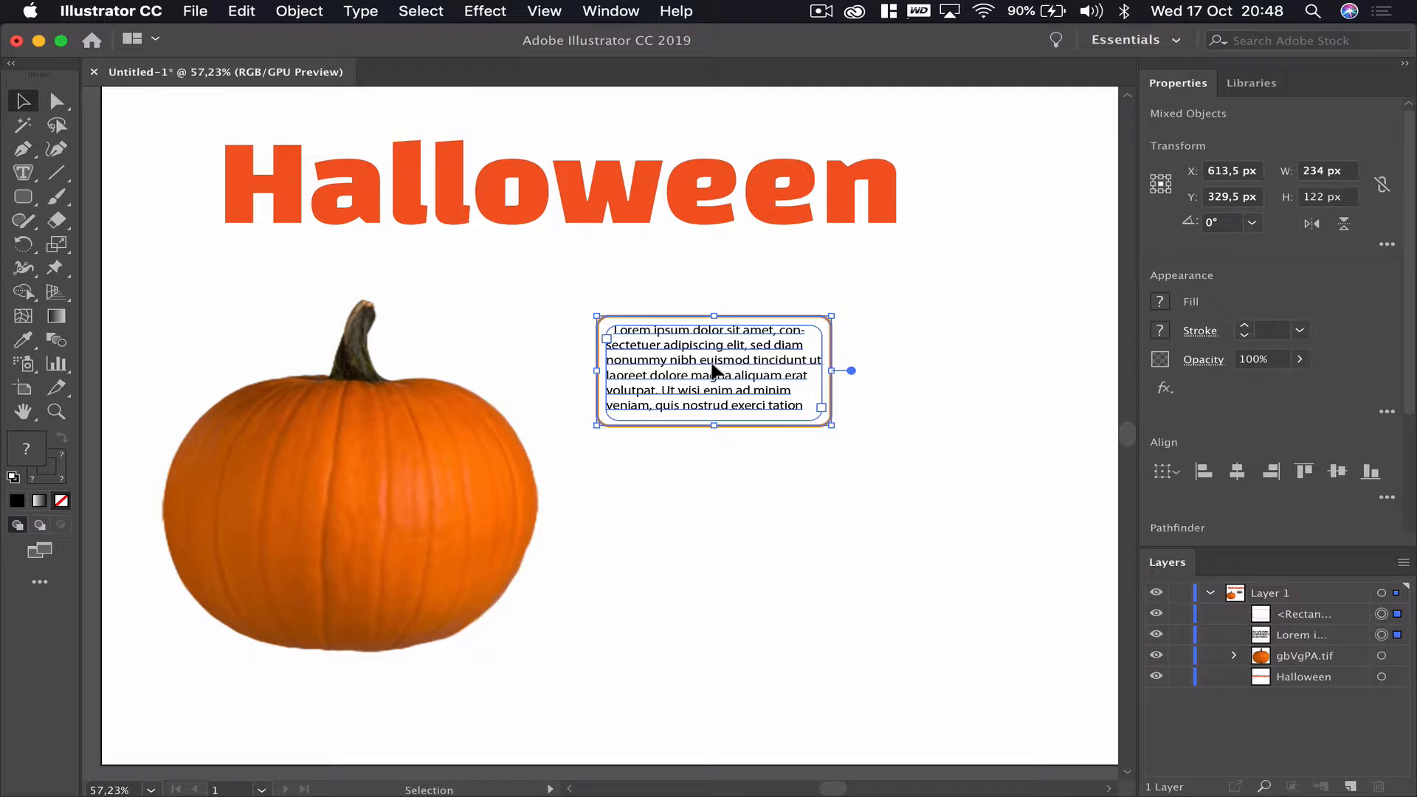
key("super+g")
left_click(788, 453)
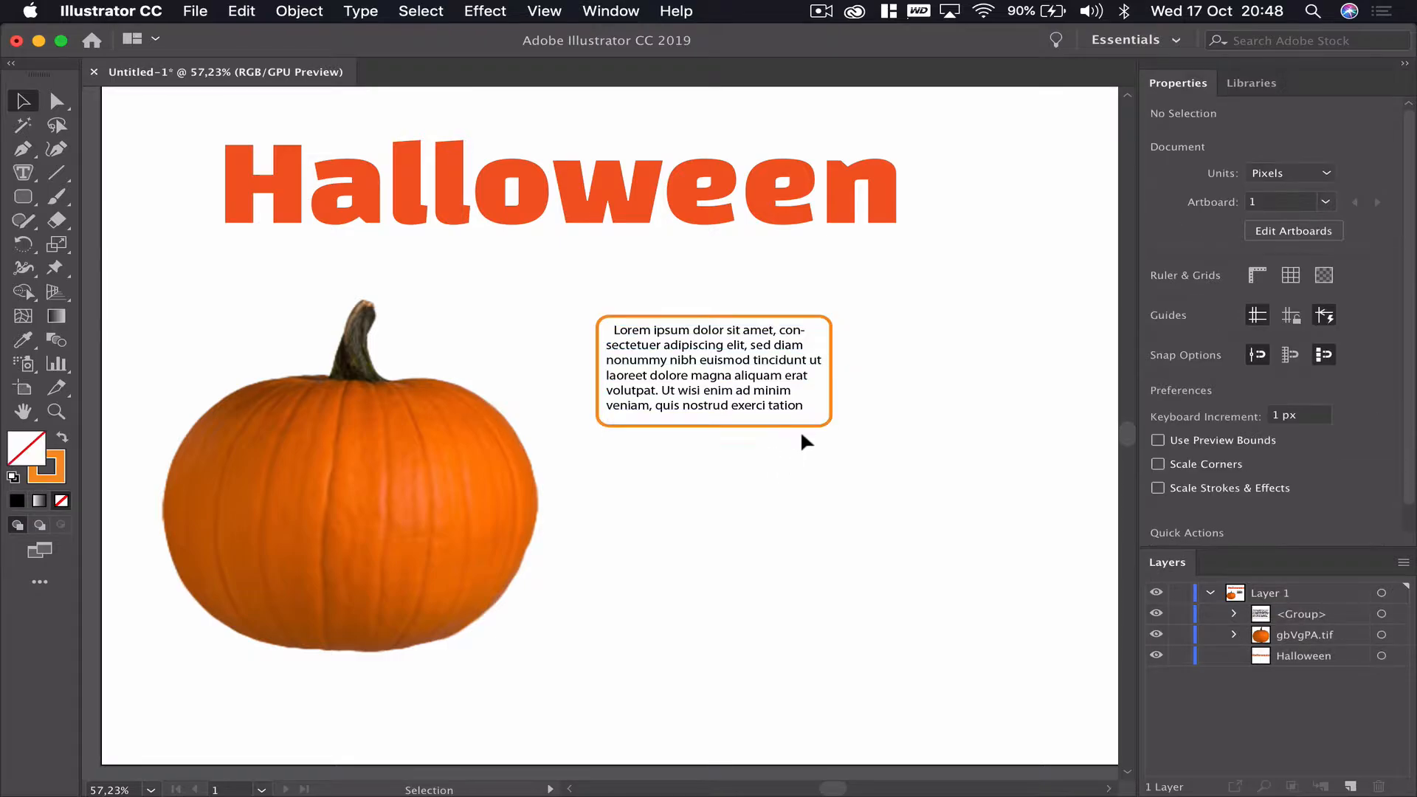
- Move the grouped callout box slightly down and to the right
left_click_drag(775, 359, 832, 424)
left_click_drag(825, 422, 717, 429)
left_click(800, 490)
left_click(810, 517)
left_click(718, 426)
left_click(723, 476)
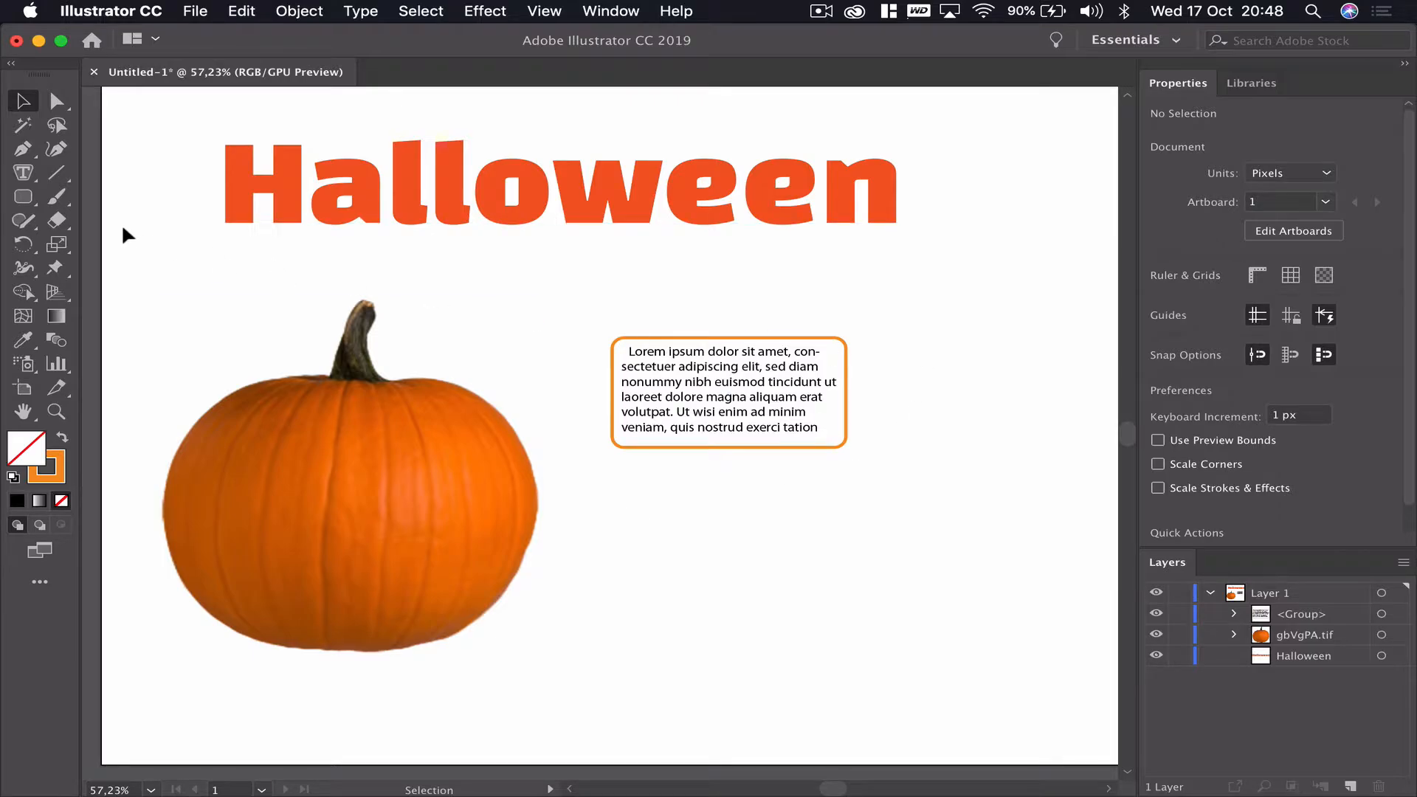
- Draw a line about 227 px long from the pumpkin's stem to the callout box
left_click(57, 177)
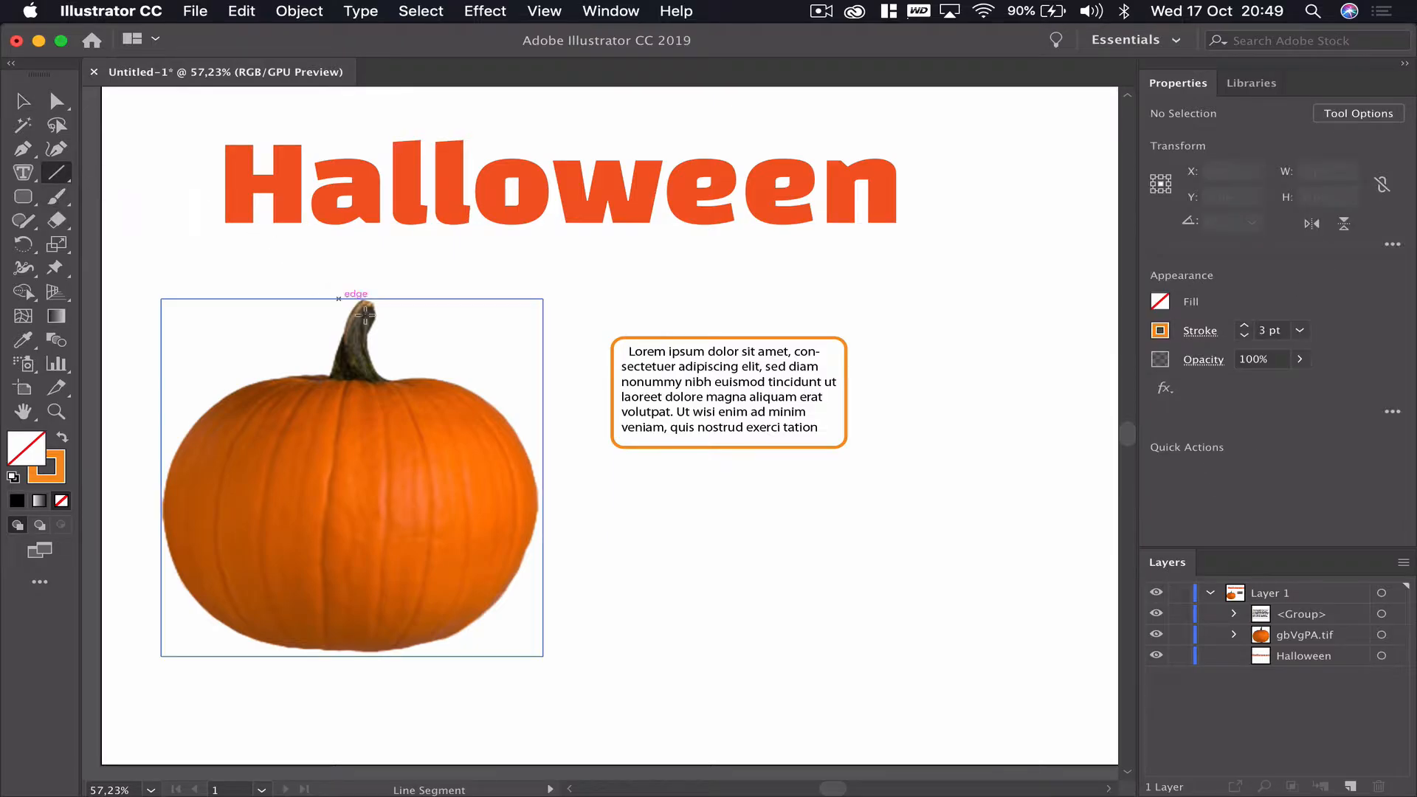
left_click_drag(386, 330, 603, 392)
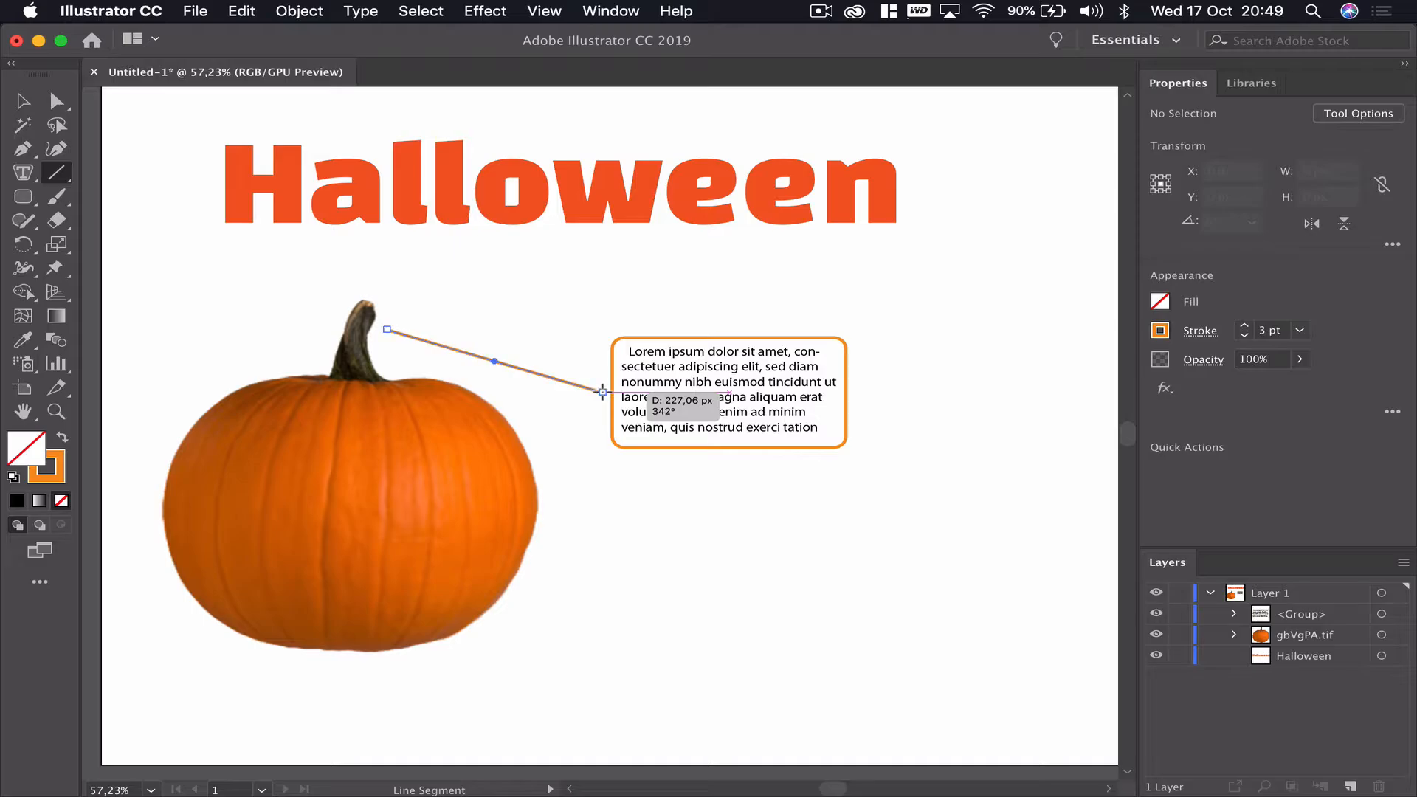
left_click(24, 100)
left_click(189, 309)
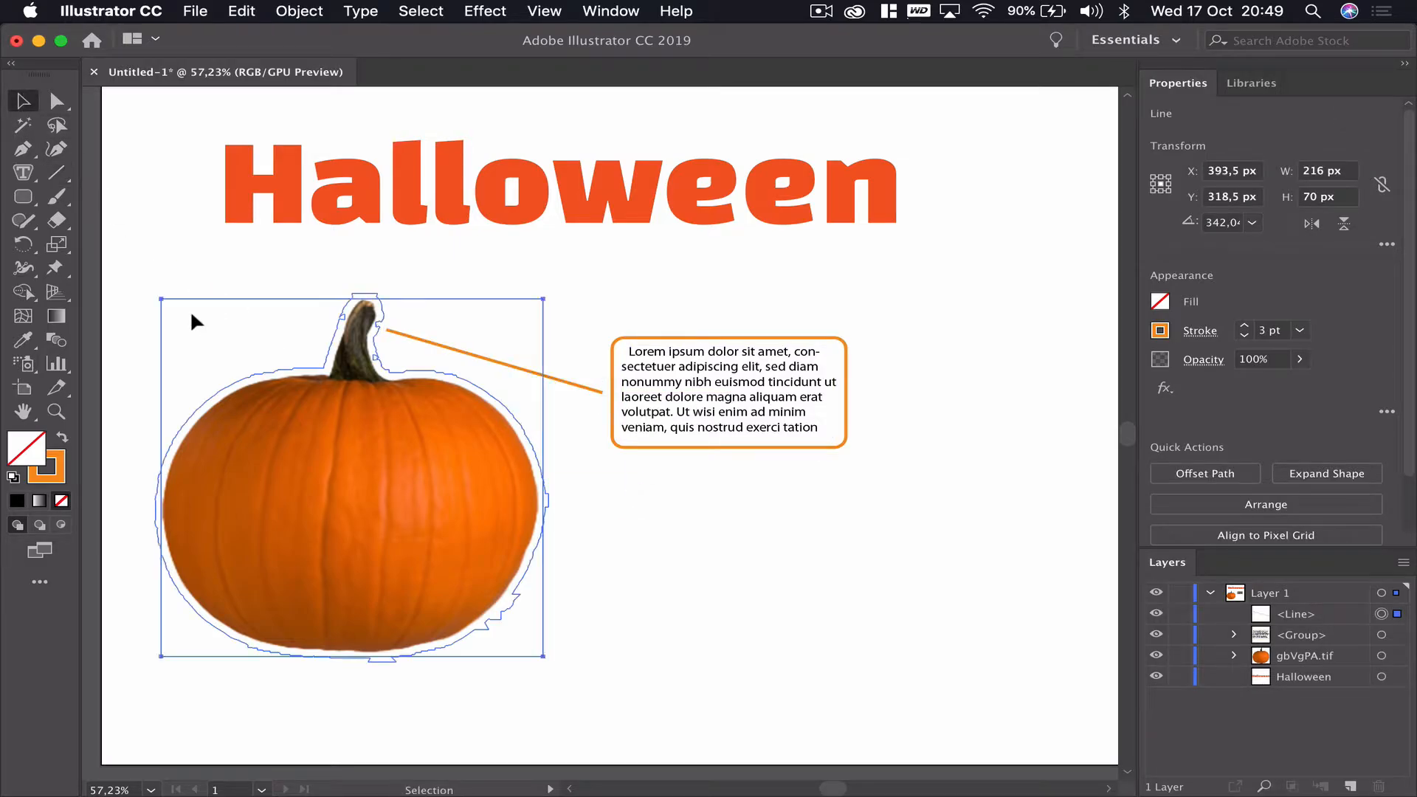
left_click(470, 234)
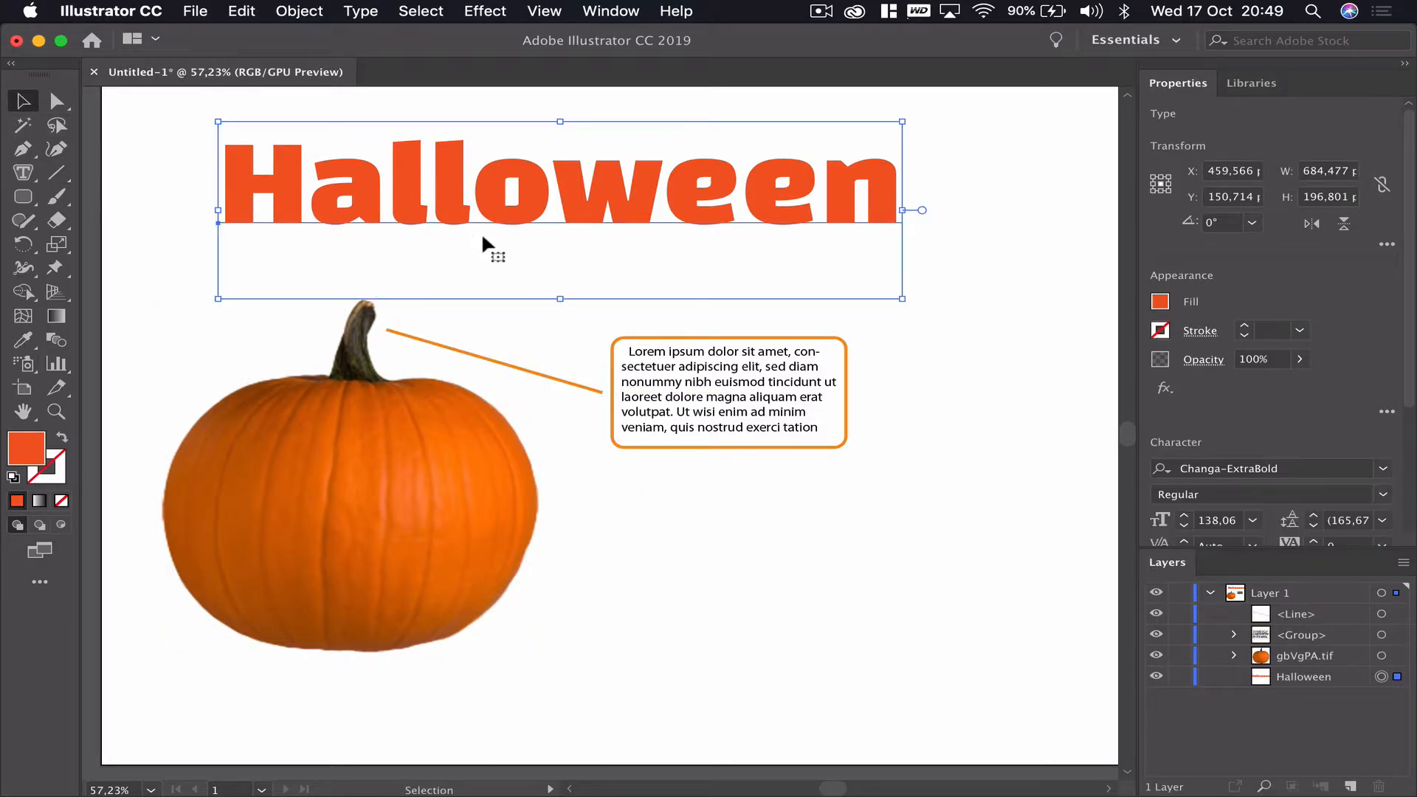
- Increase the stroke weight of the line connecting the pumpkin to the callout box to 4 pt
left_click(865, 618)
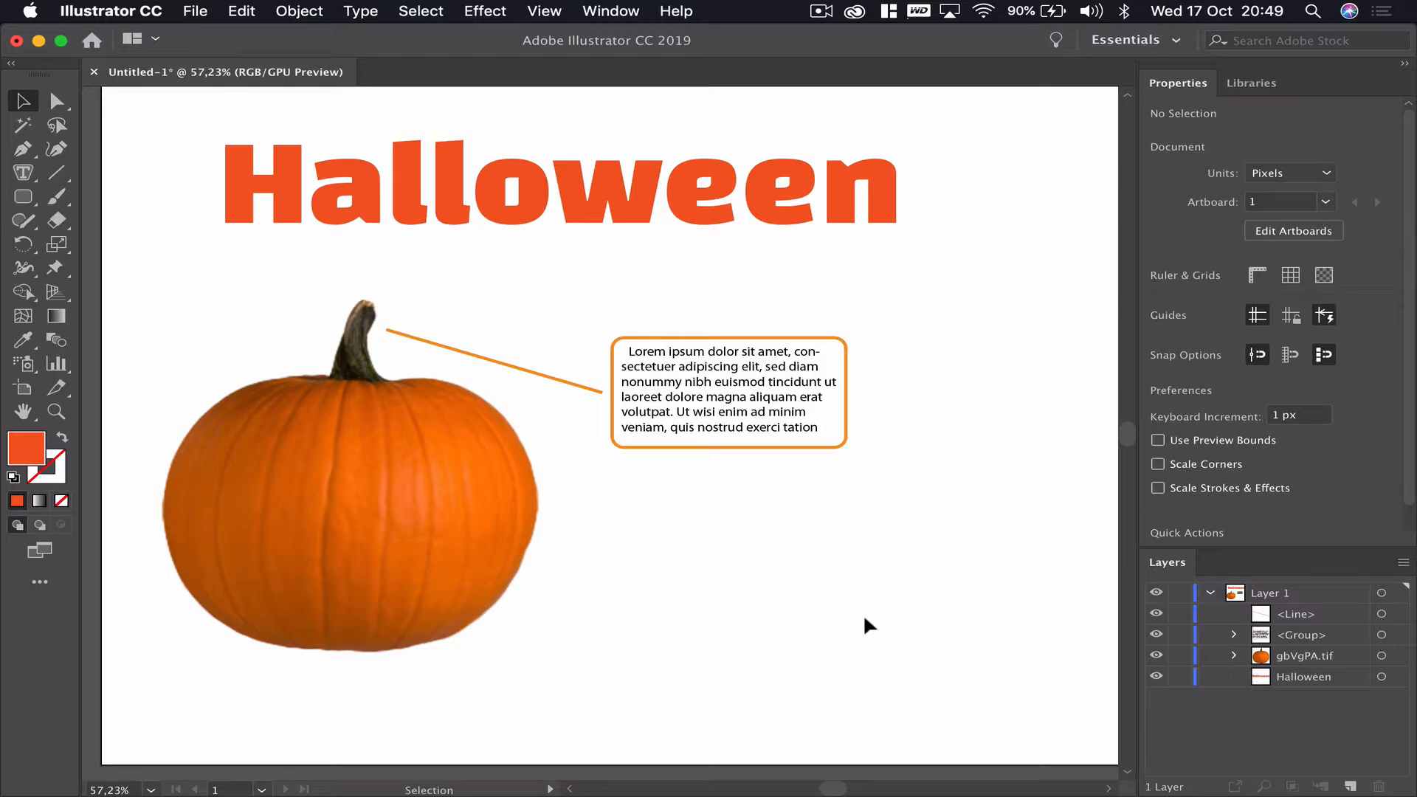
left_click(544, 375)
key("super+equal")
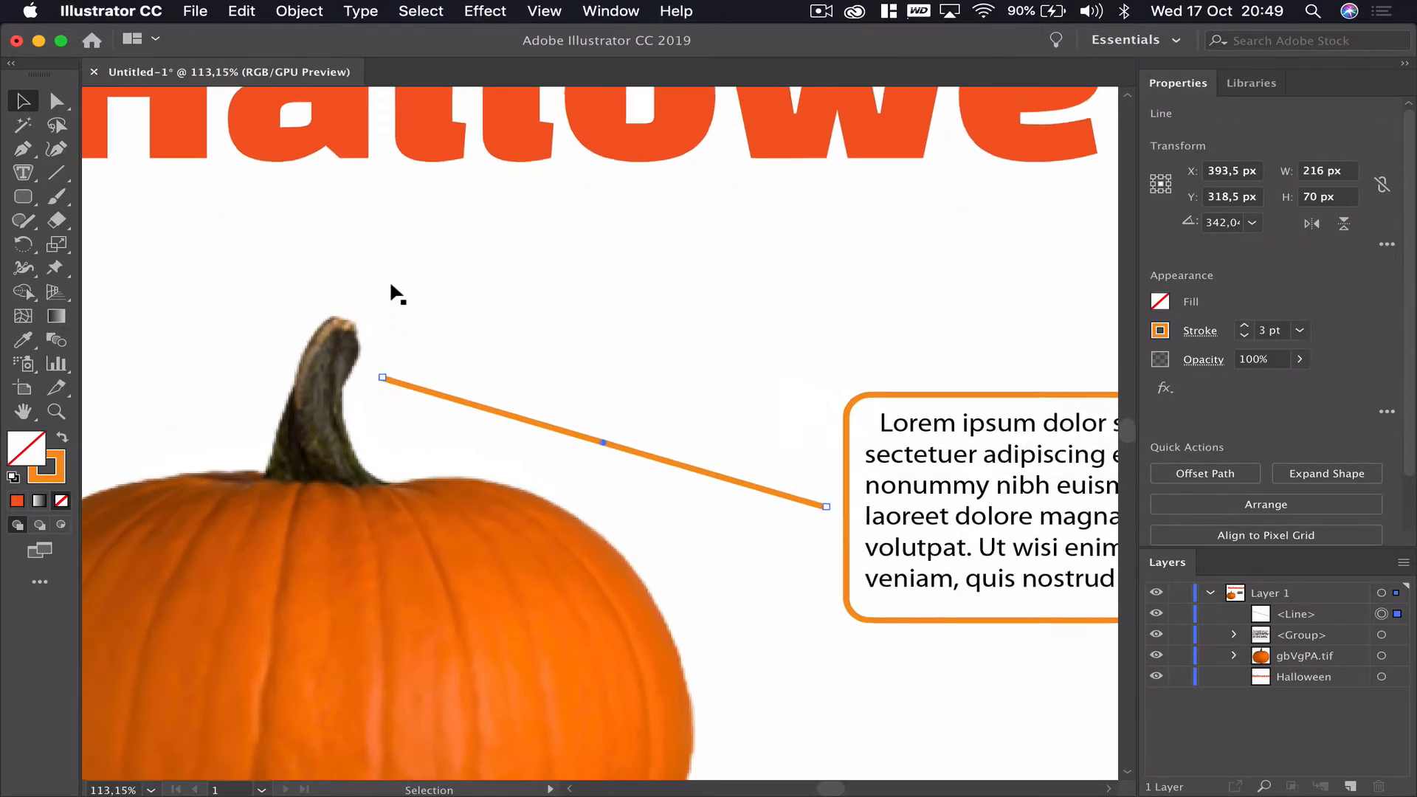
scroll(390, 284, "up", 1)
scroll(390, 284, "down", 3)
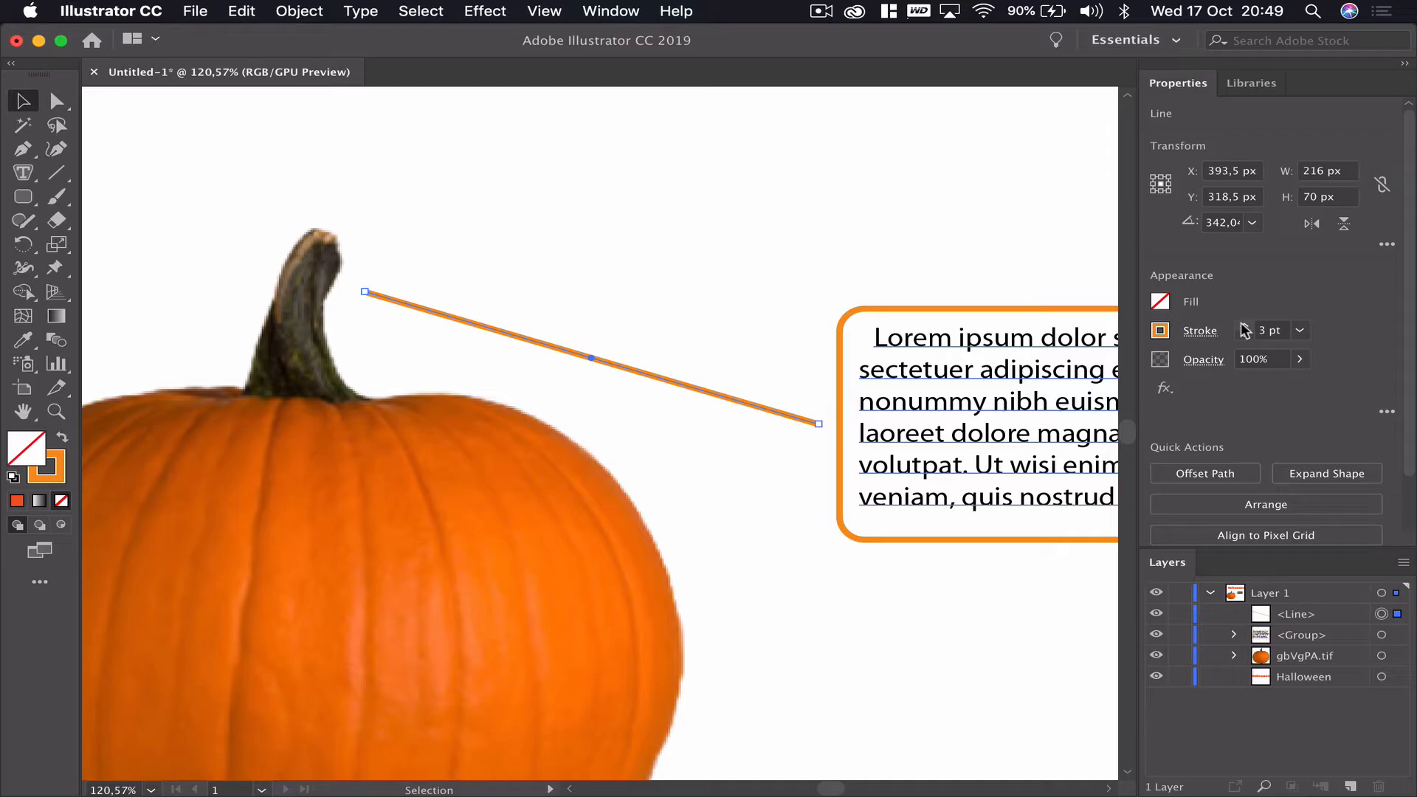
left_click(816, 618)
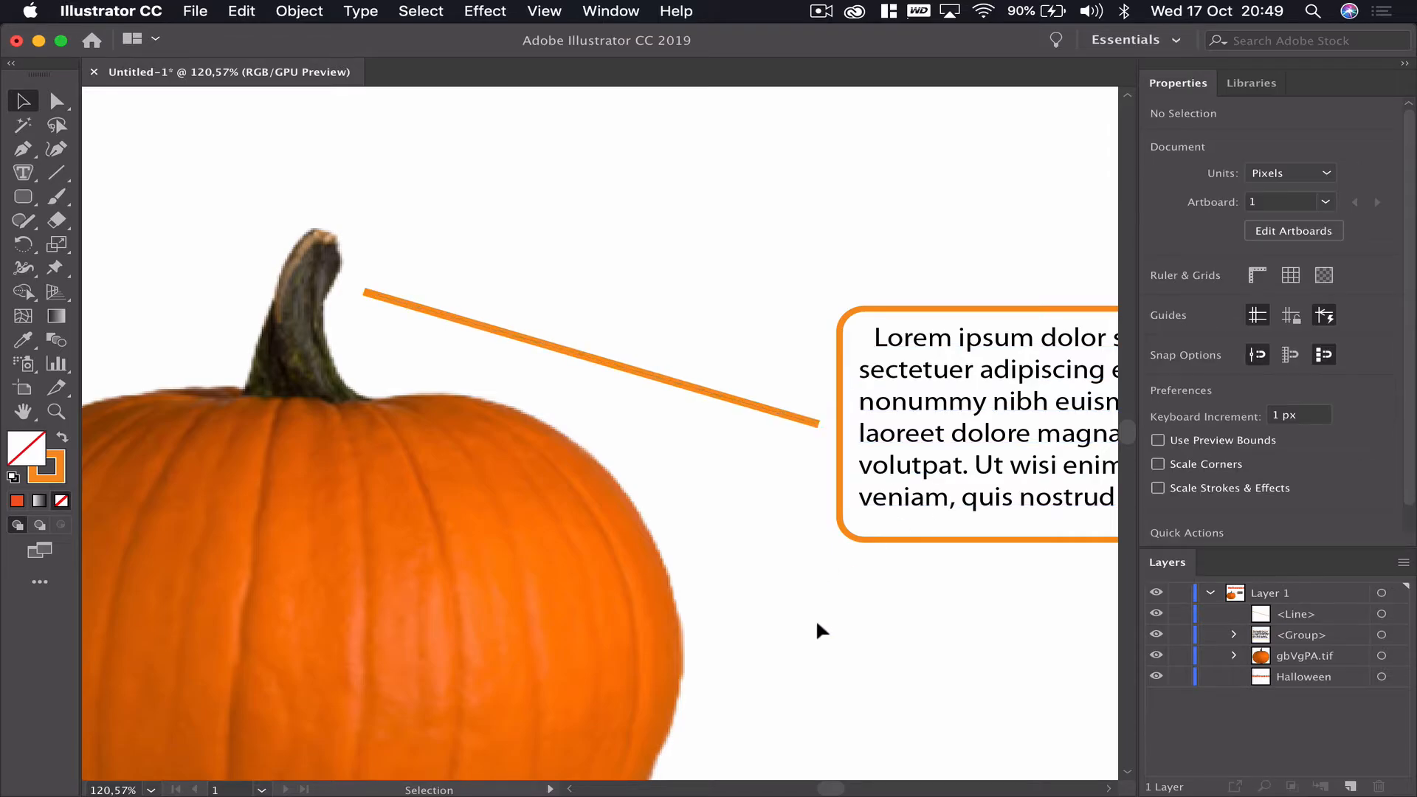
left_click(712, 398)
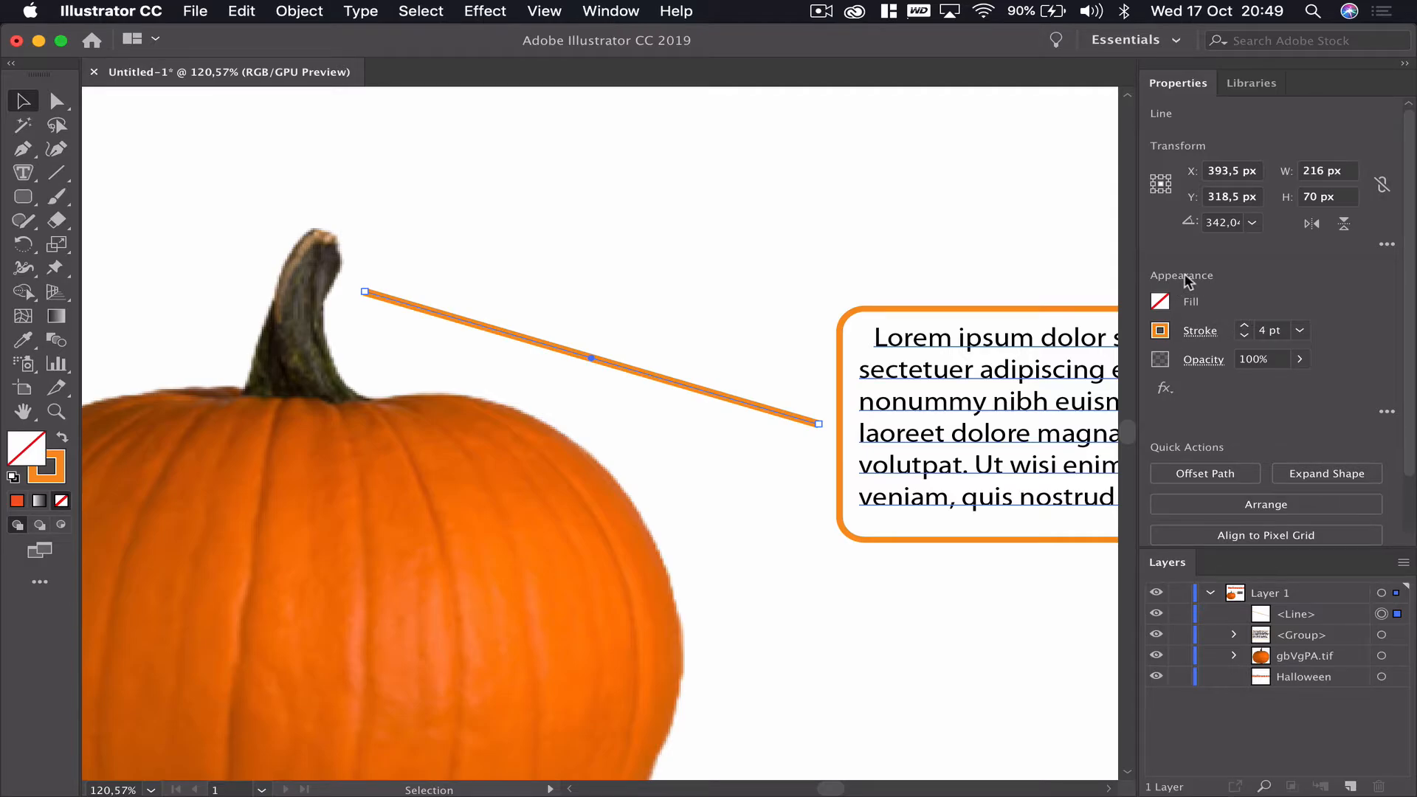
left_click(1211, 334)
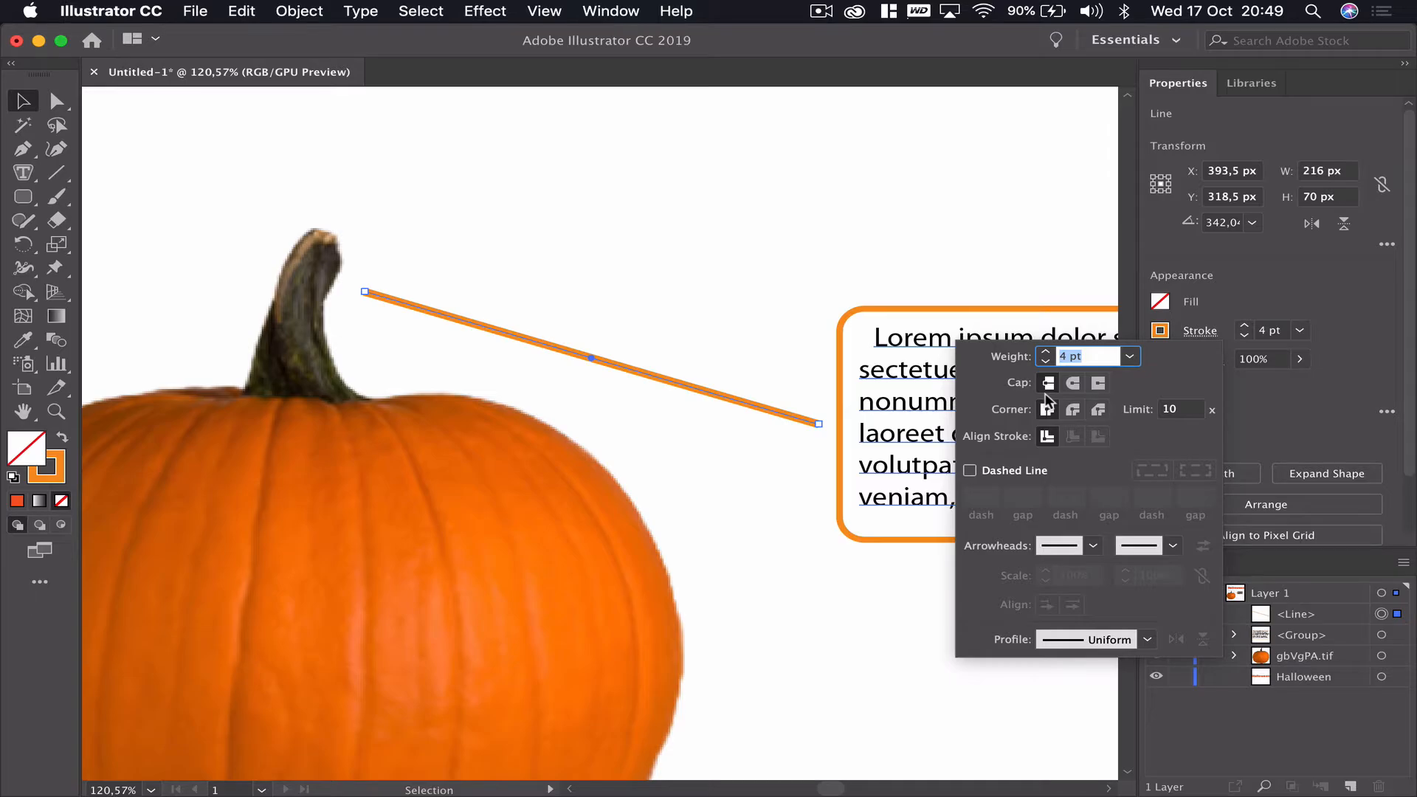
left_click(779, 273)
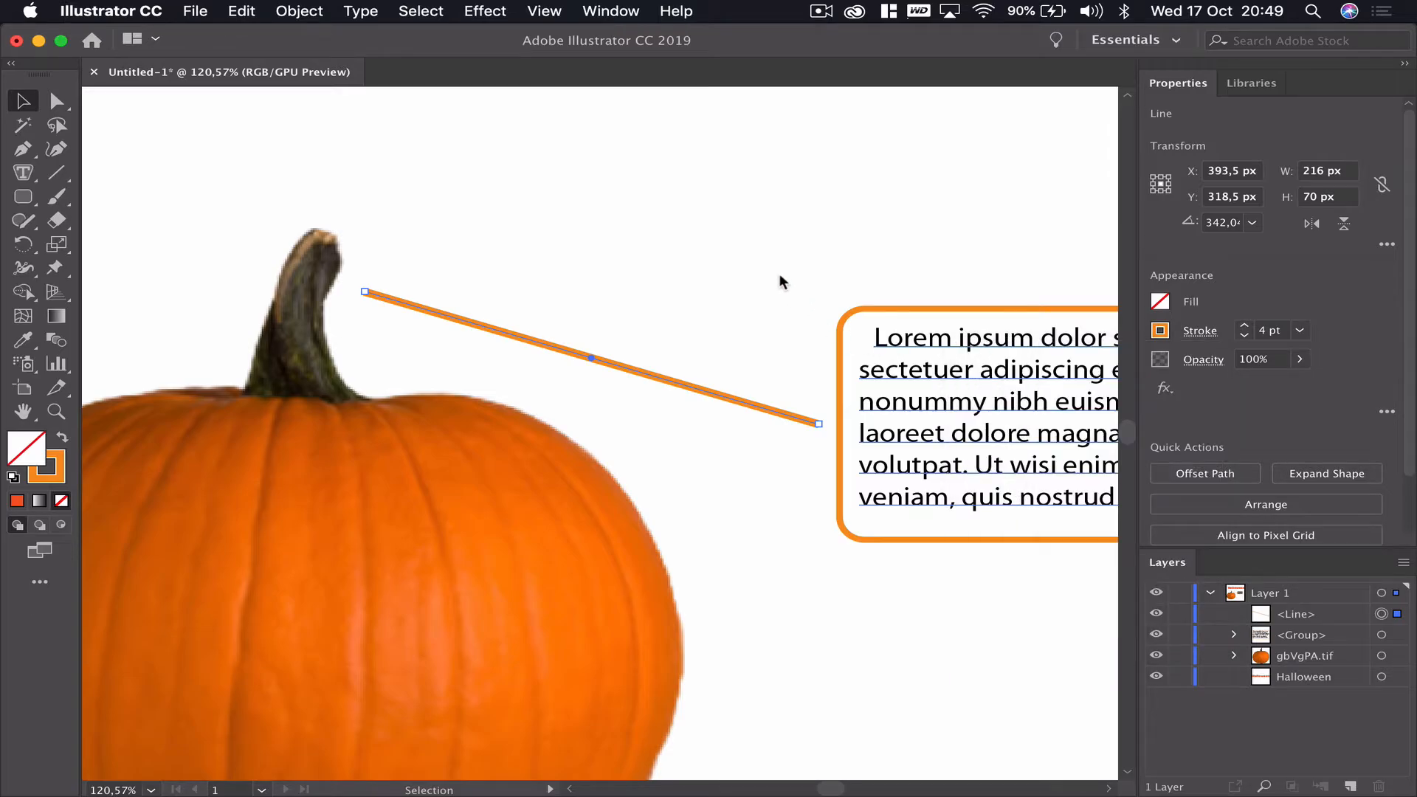
left_click(779, 273)
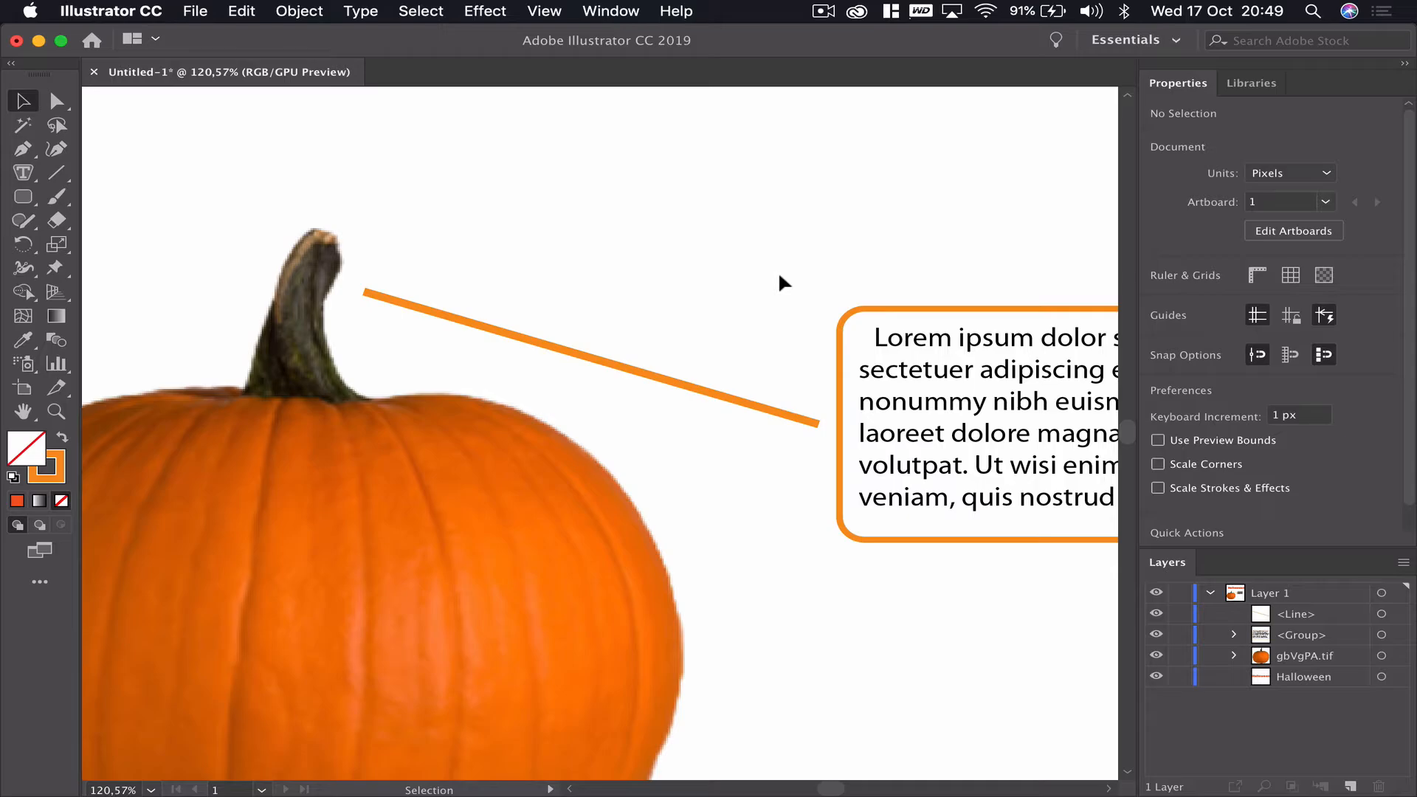
- Give the connecting line a round cap in its stroke options
left_click(697, 391)
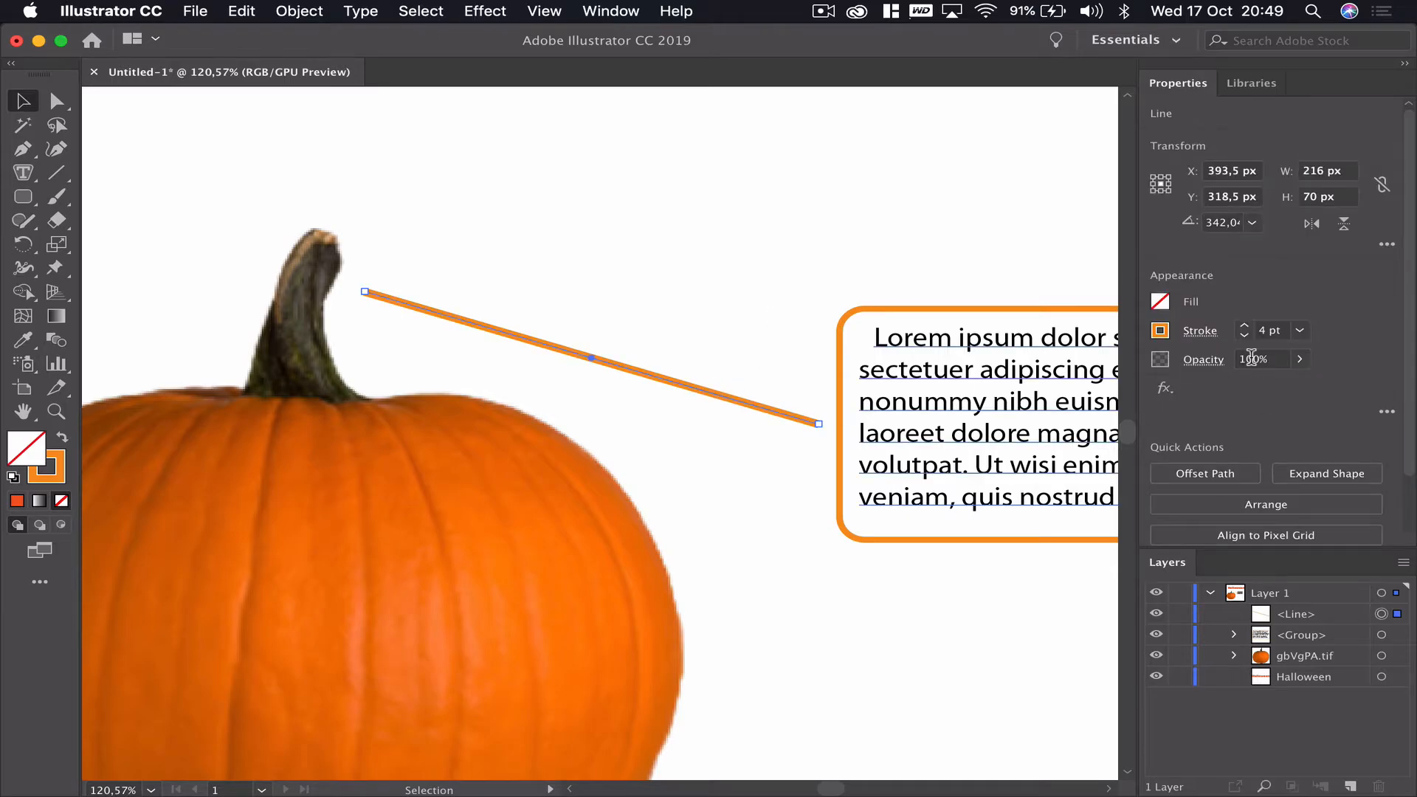
left_click(1200, 331)
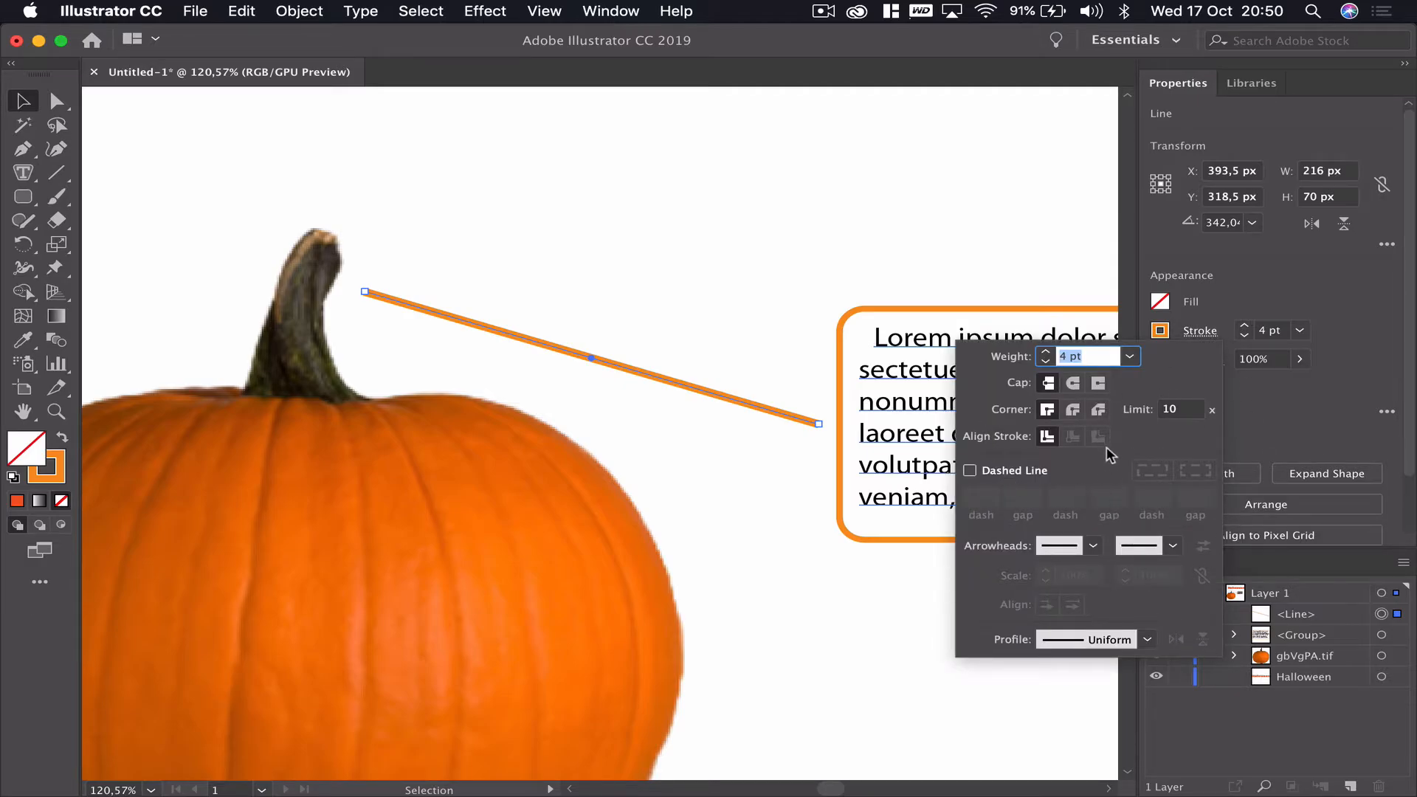
left_click(1075, 392)
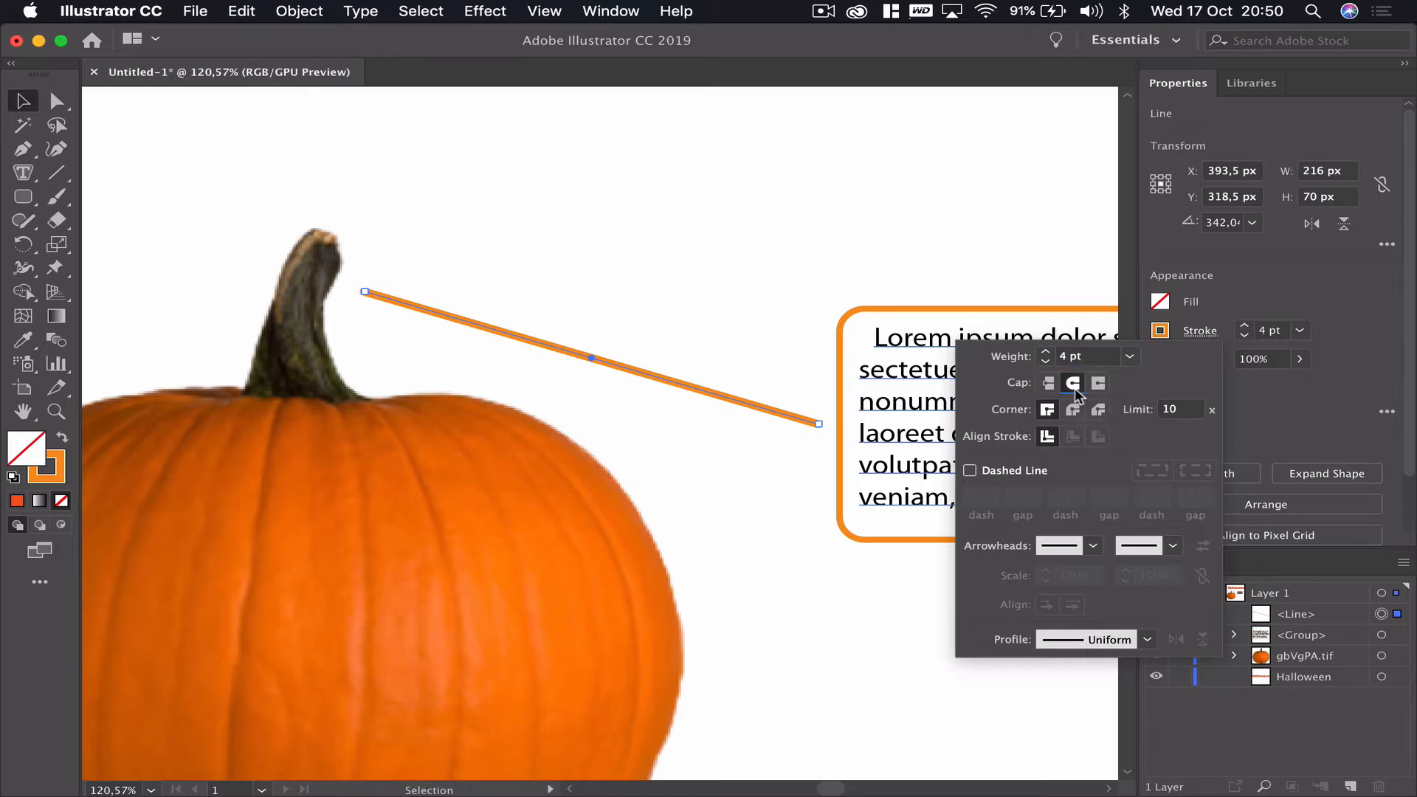
left_click(774, 254)
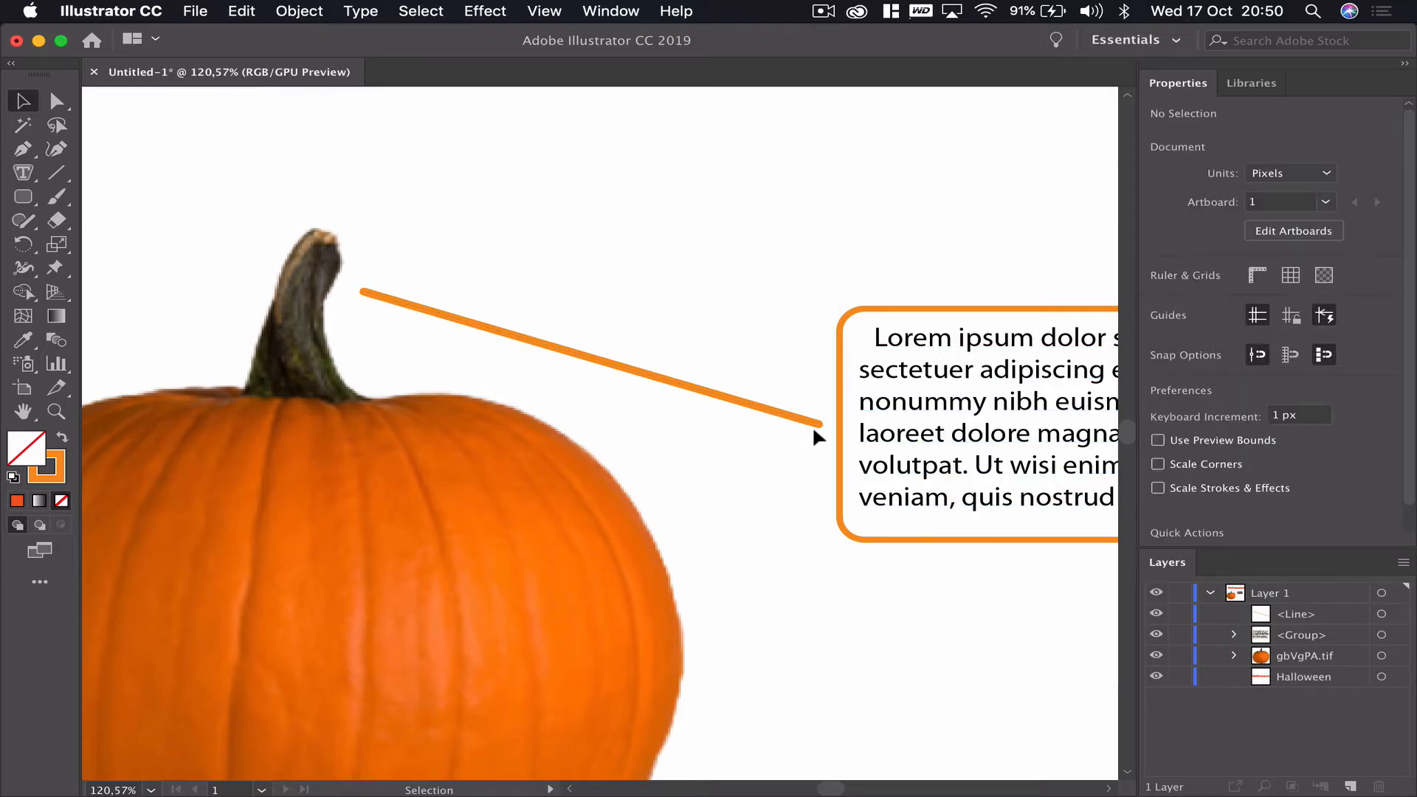
left_click(732, 391)
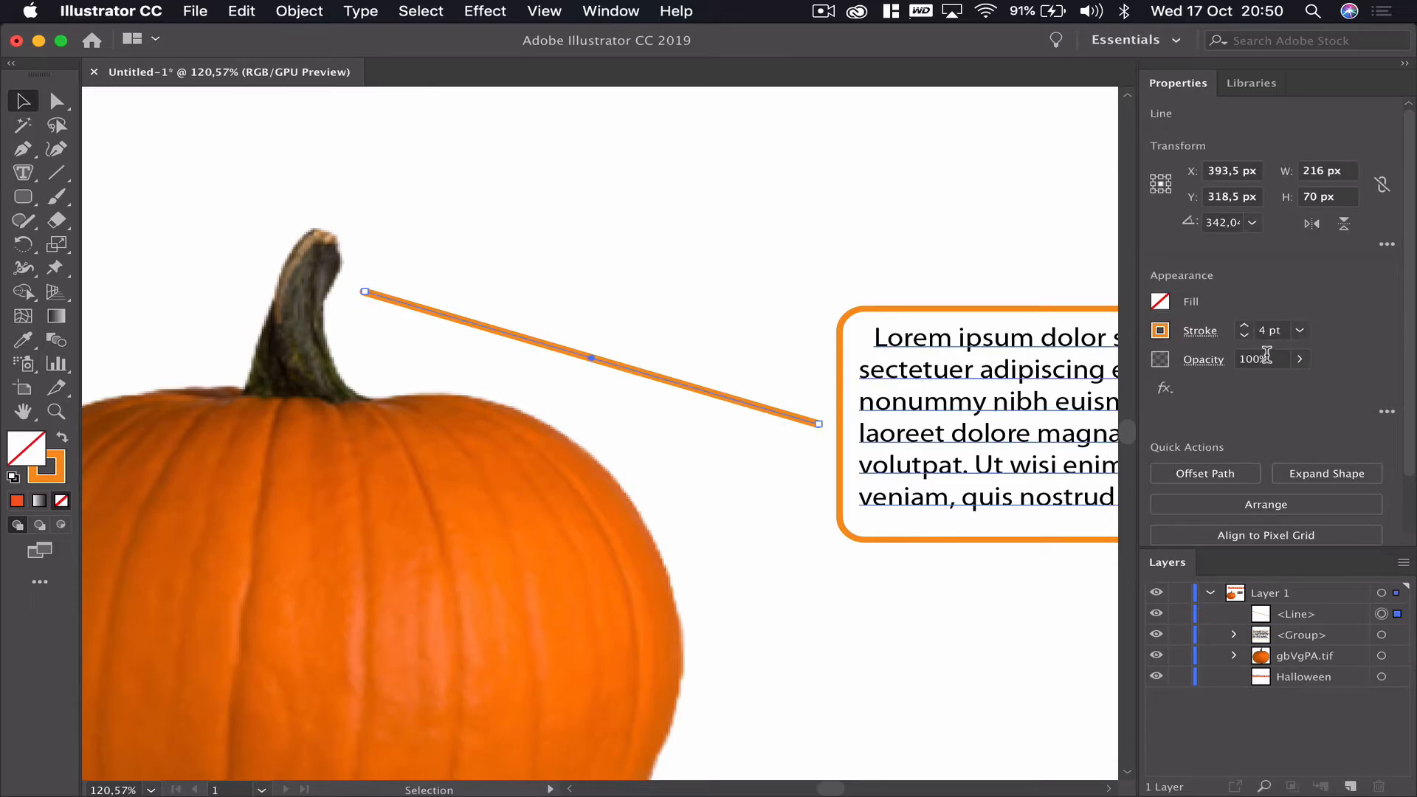
left_click(1200, 330)
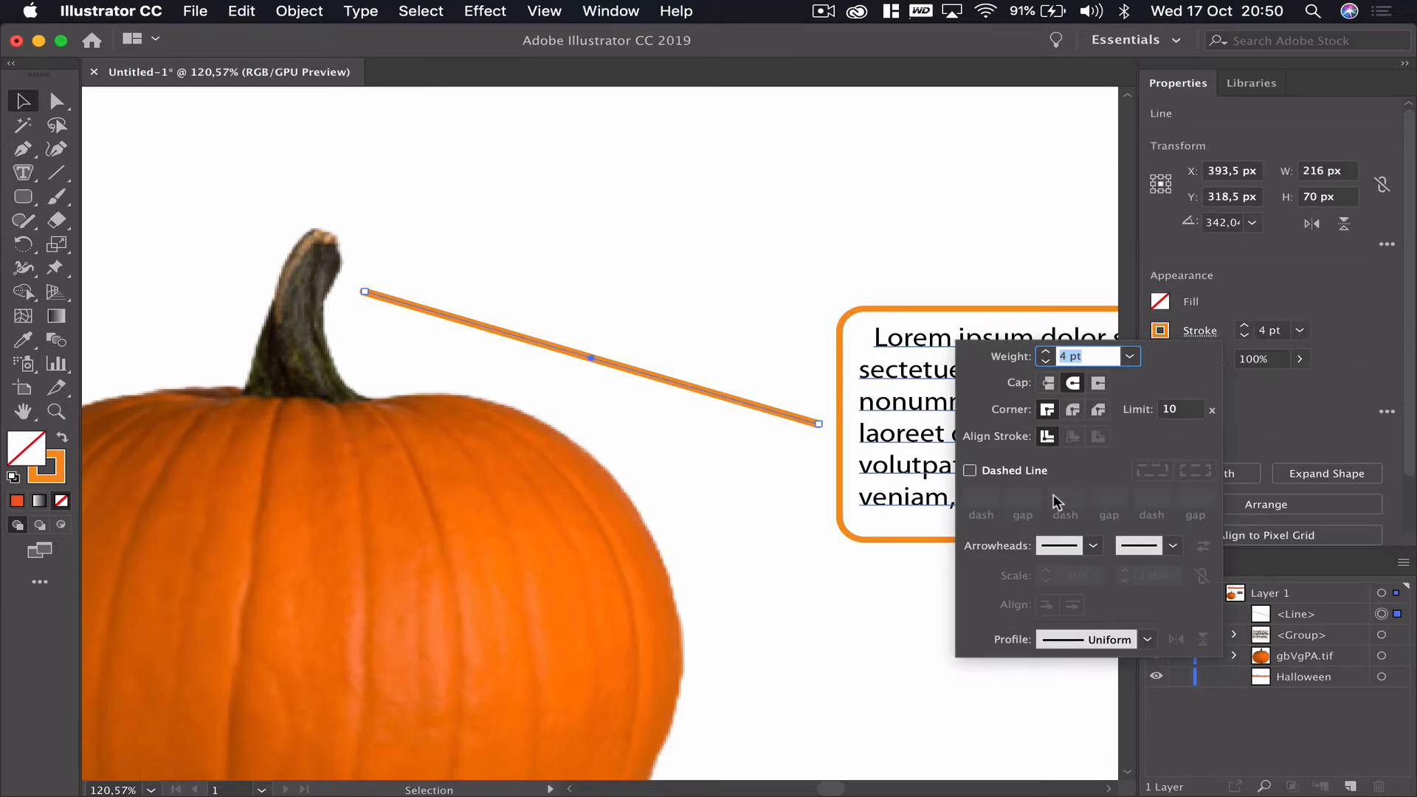
left_click(971, 470)
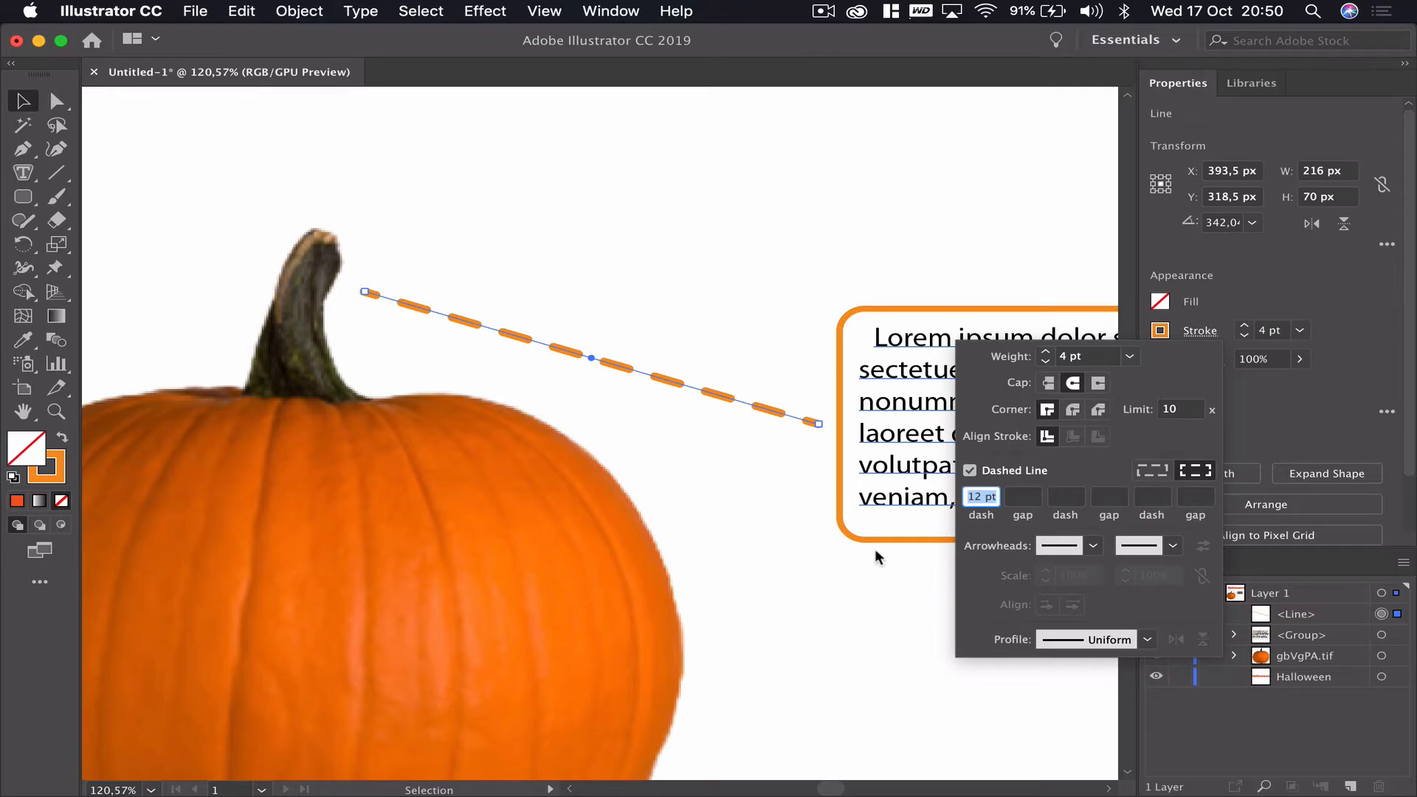
left_click(982, 472)
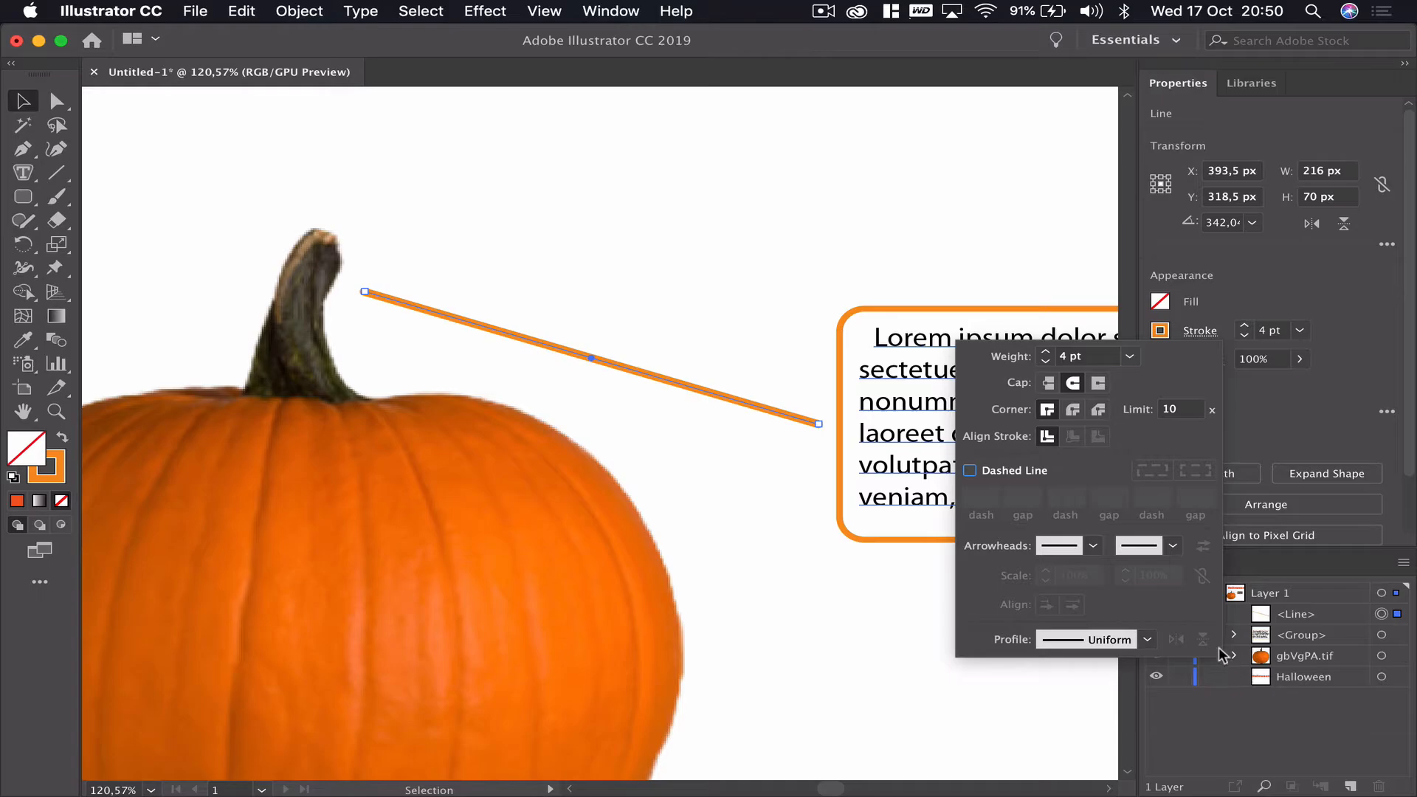
- Add an Arrow 11 arrowhead to the end of the connecting line
left_click(1173, 546)
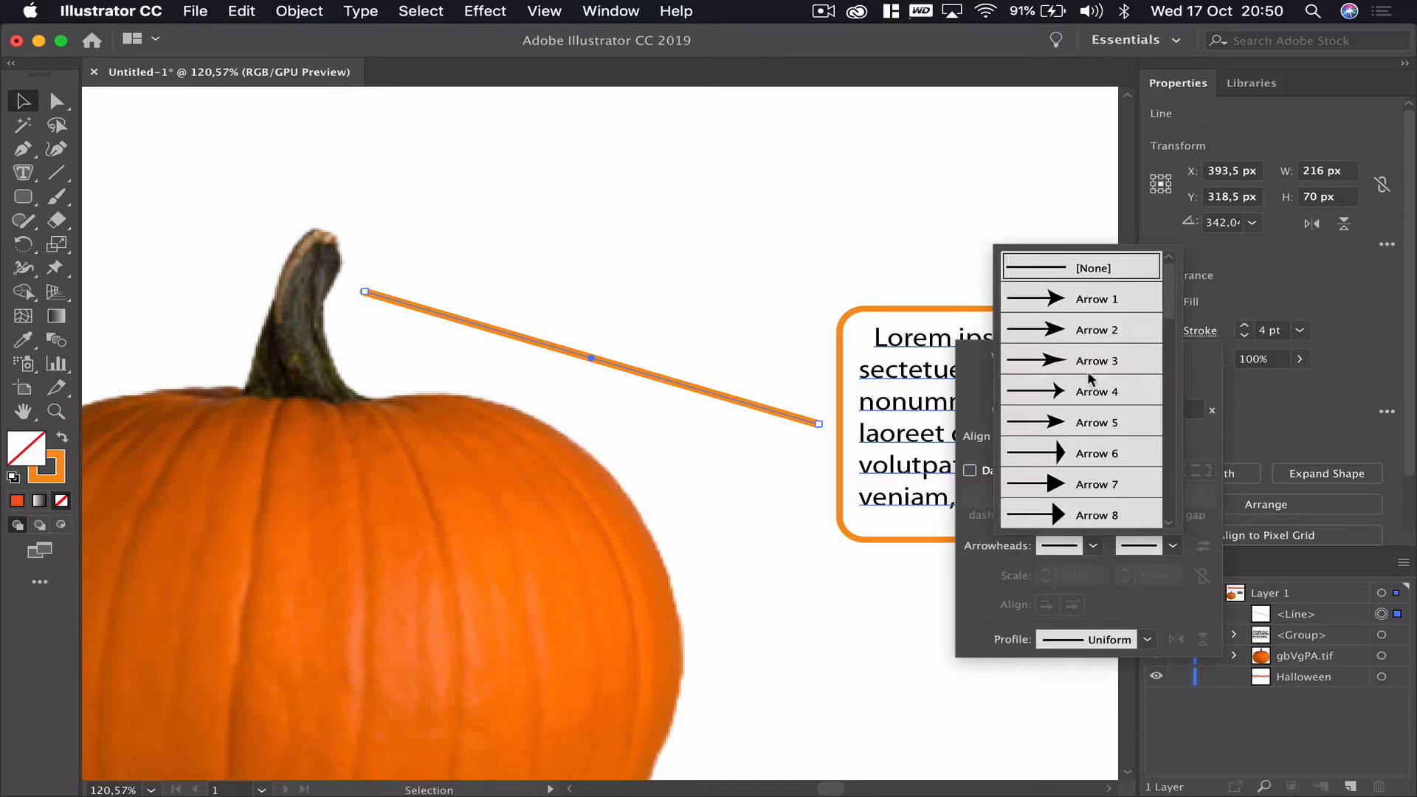
scroll(1110, 479, "down", 3)
scroll(1110, 480, "down", 2)
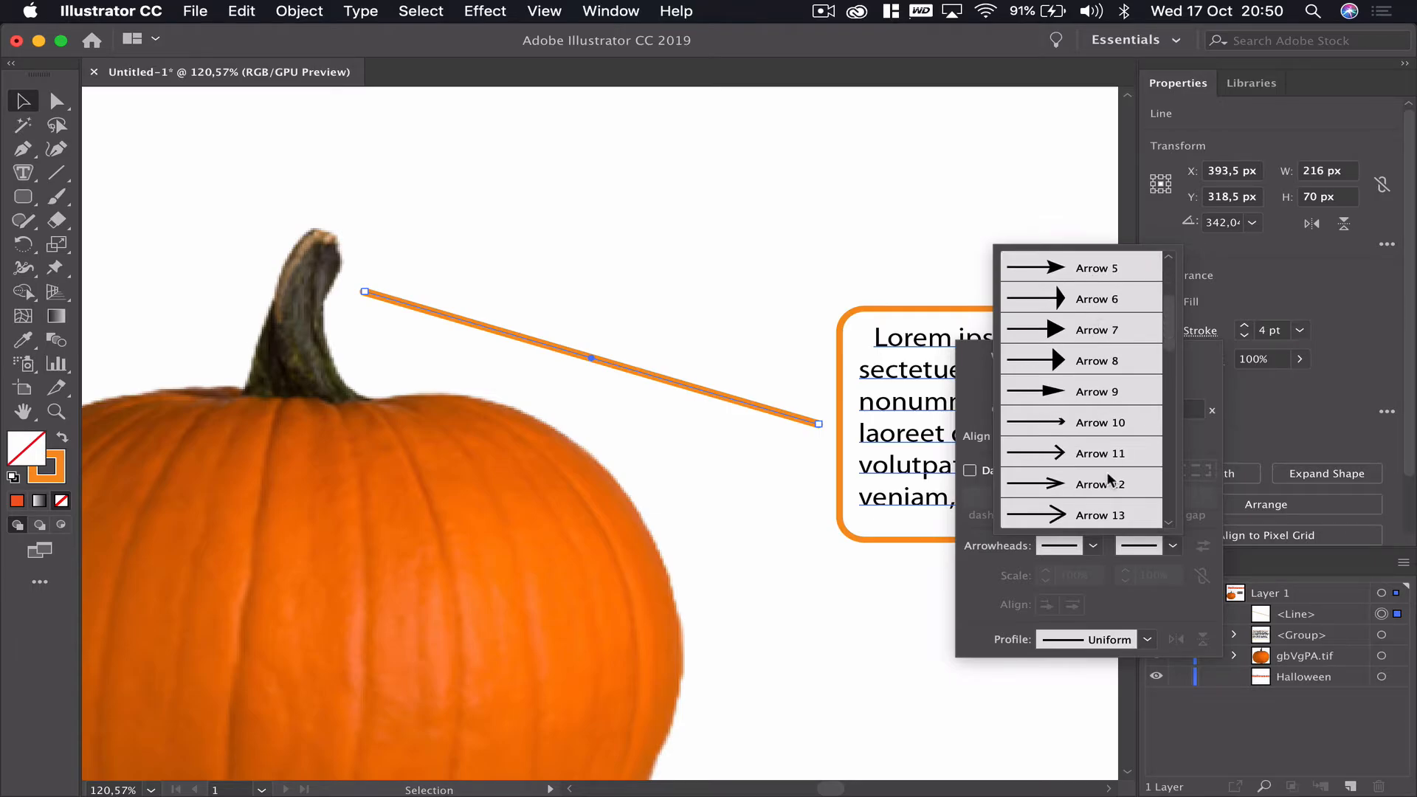
left_click(1092, 454)
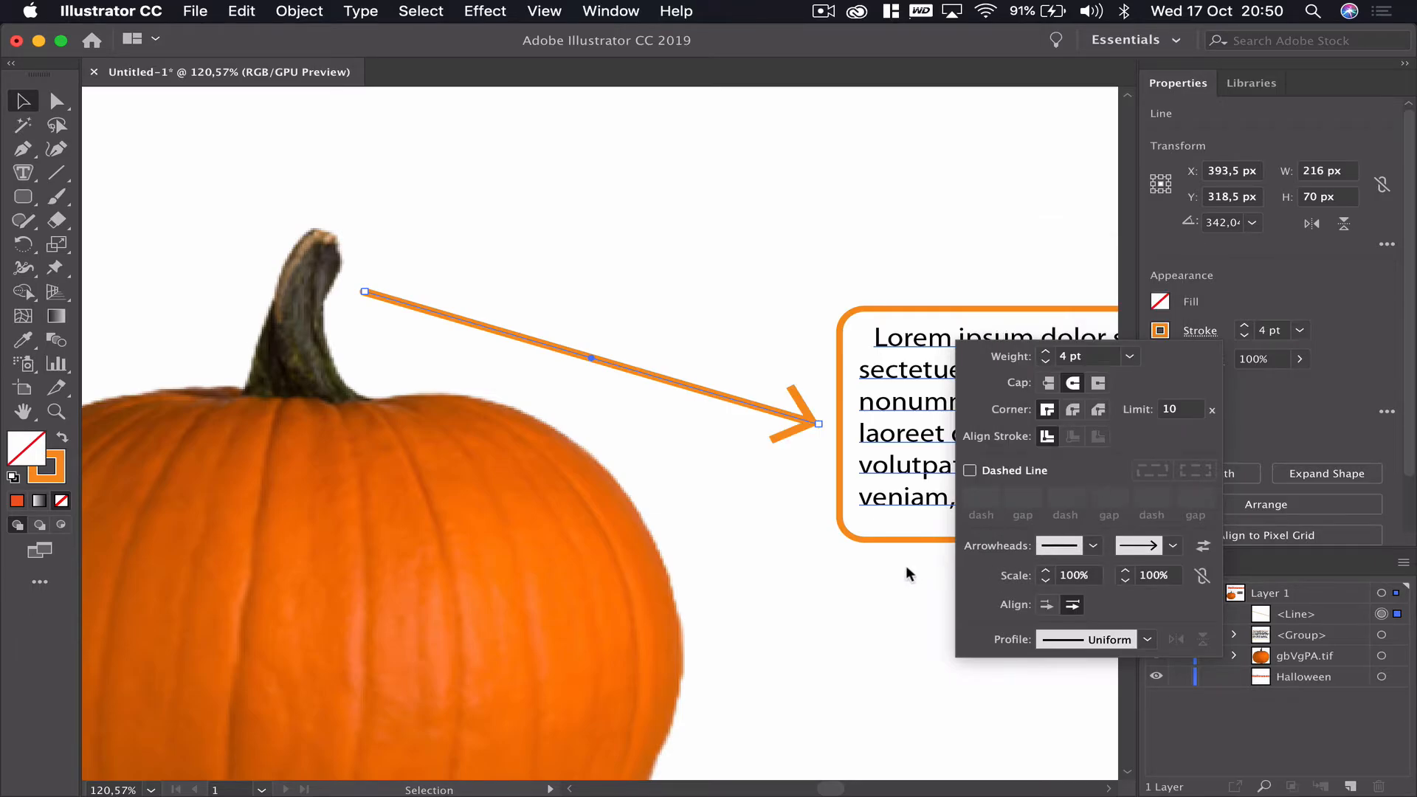
left_click(878, 607)
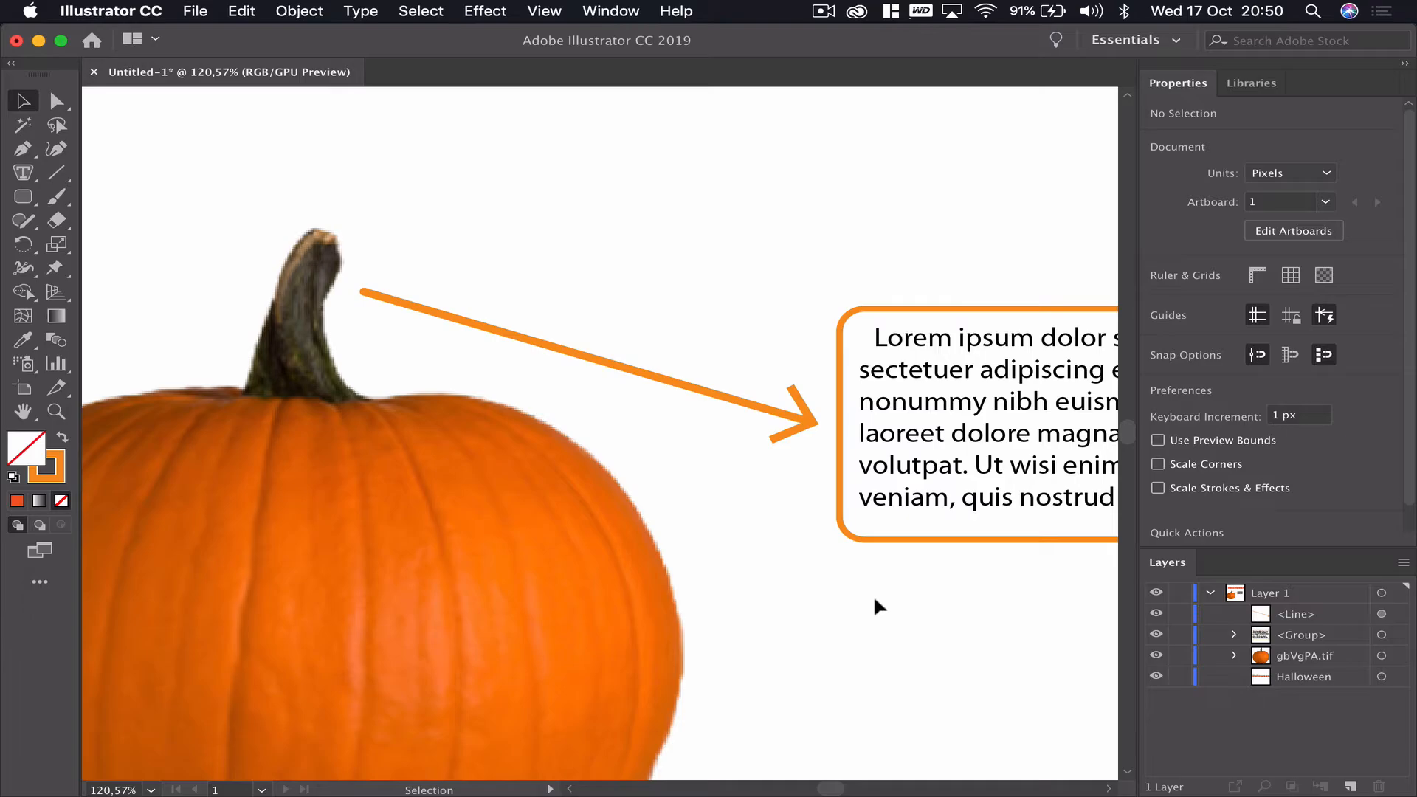
- Replace the connecting line's end arrowhead with the Arrow 24 open circle
scroll(827, 607, "down", 10)
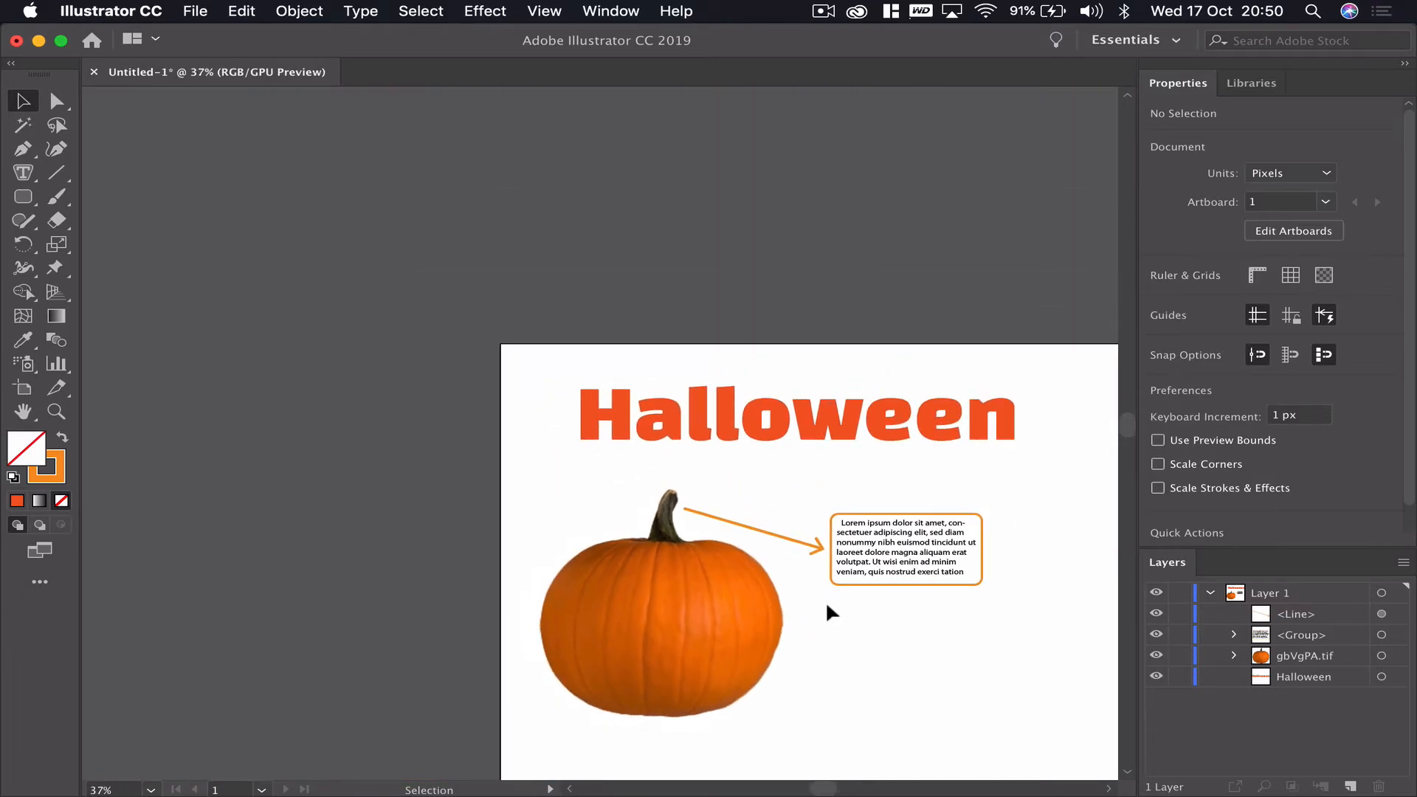
scroll(826, 608, "up", 2)
scroll(826, 607, "right", 3)
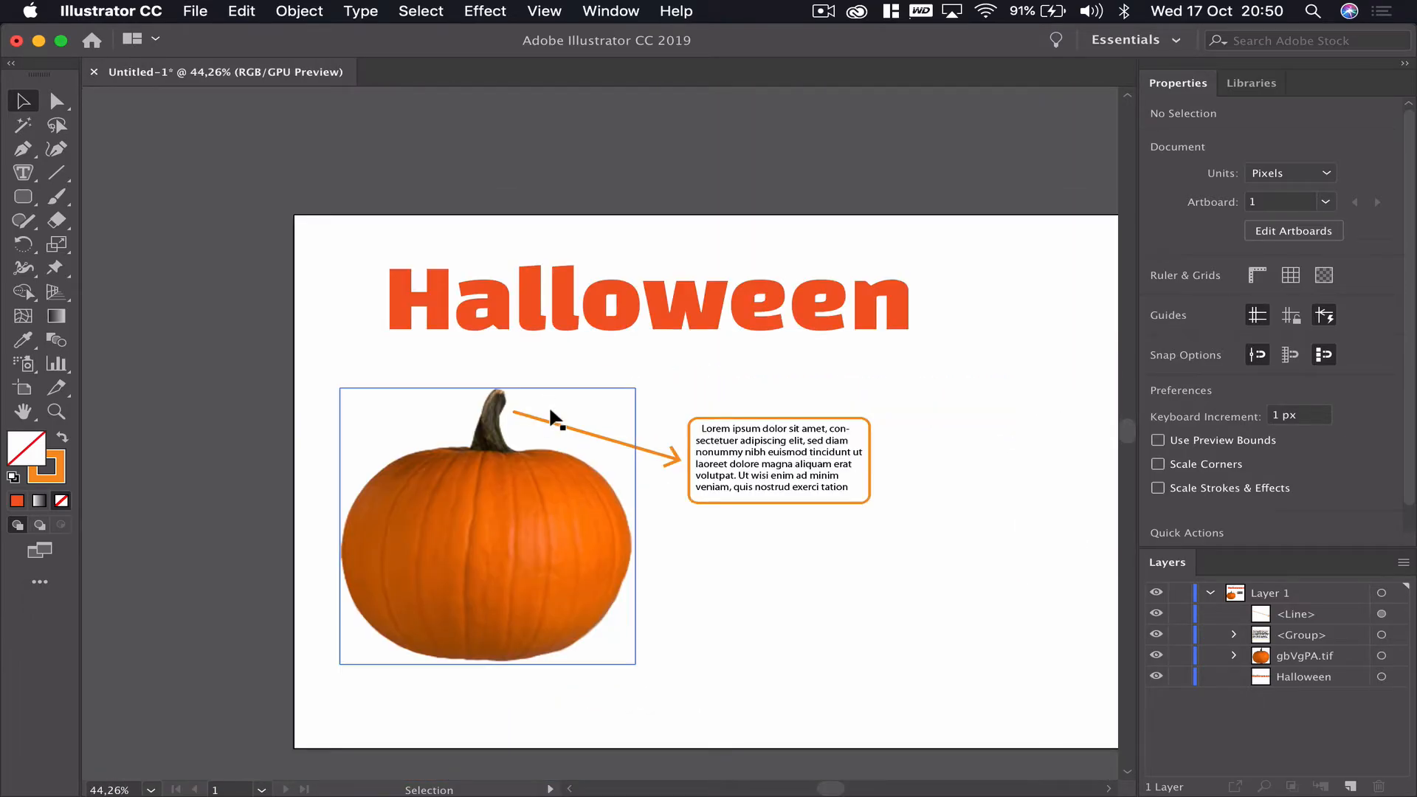
scroll(594, 468, "up", 5)
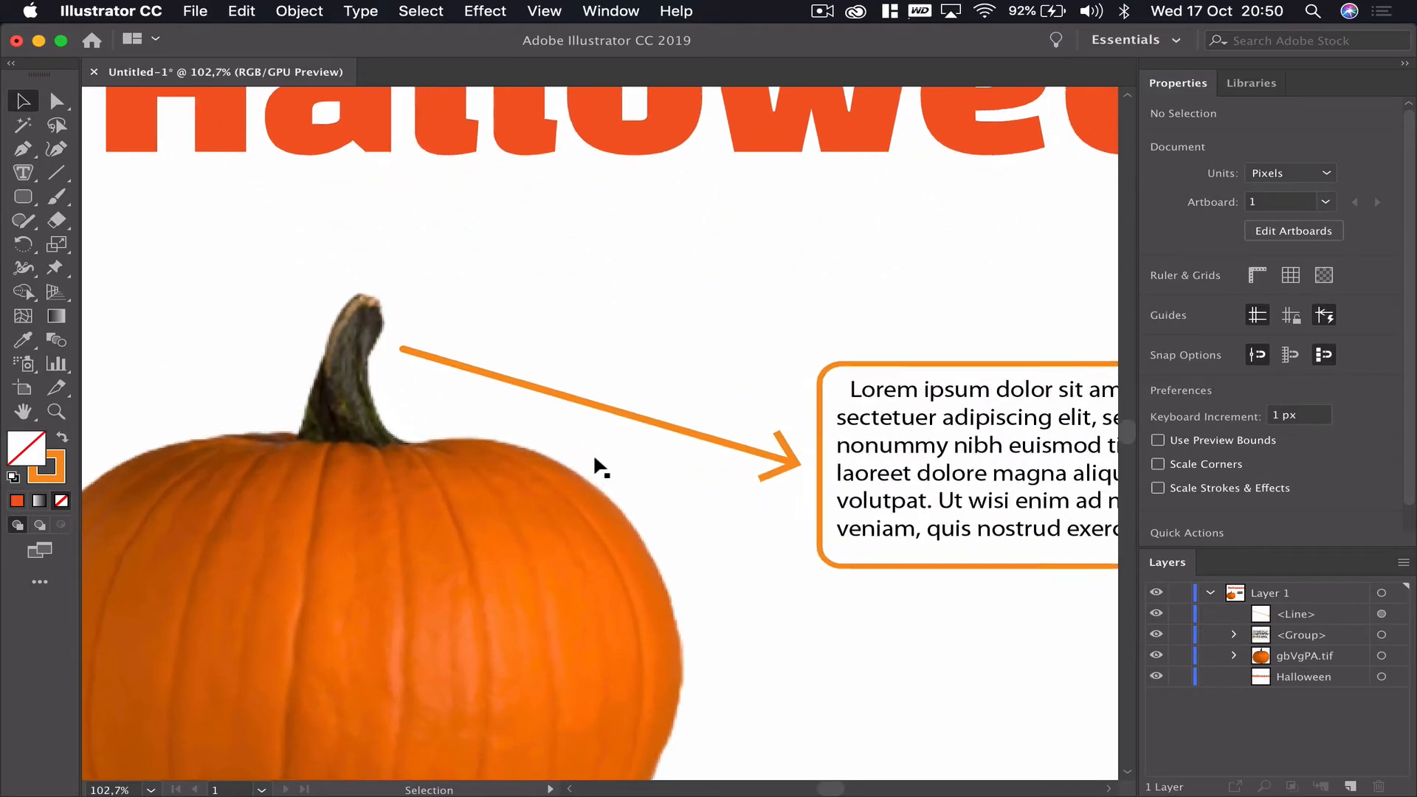
left_click(760, 445)
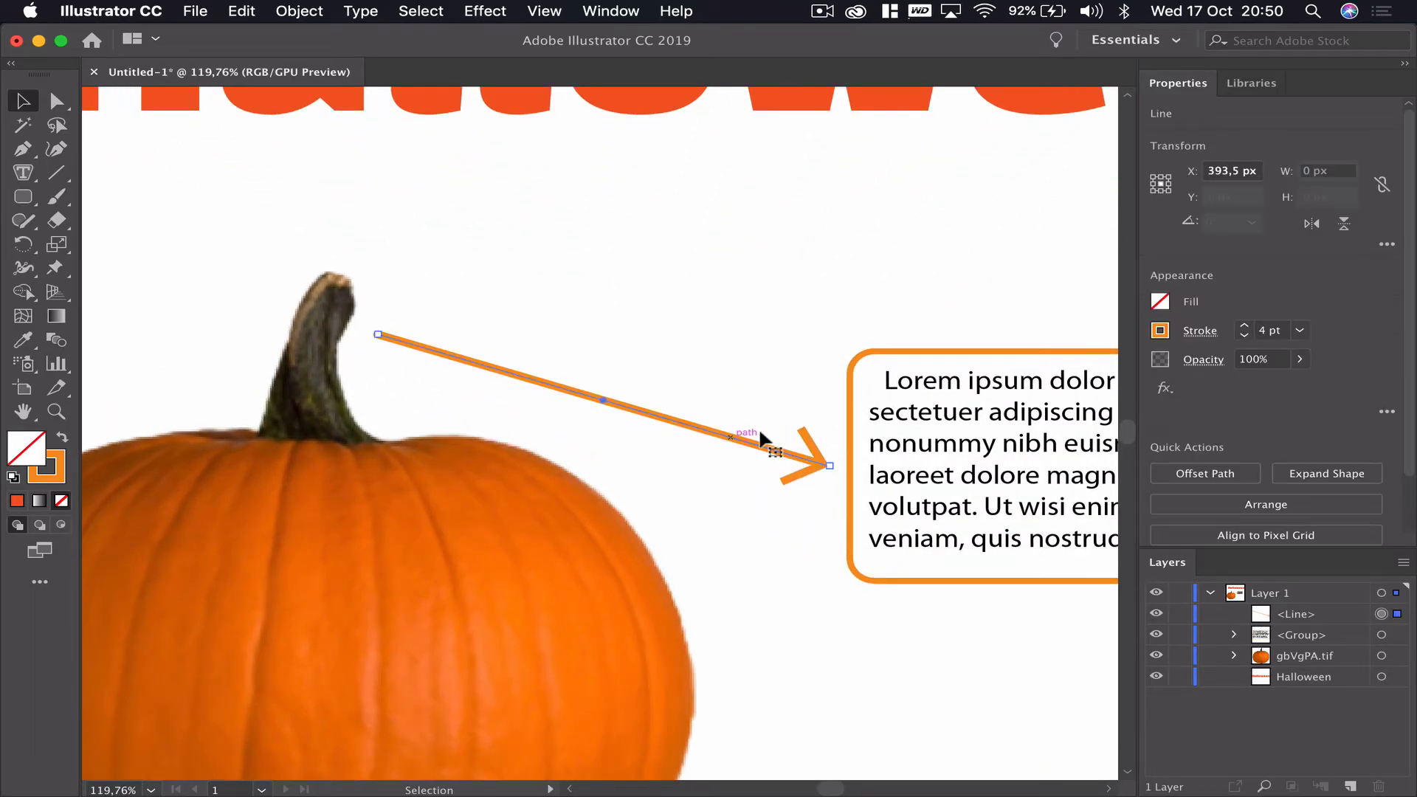
left_click(1210, 336)
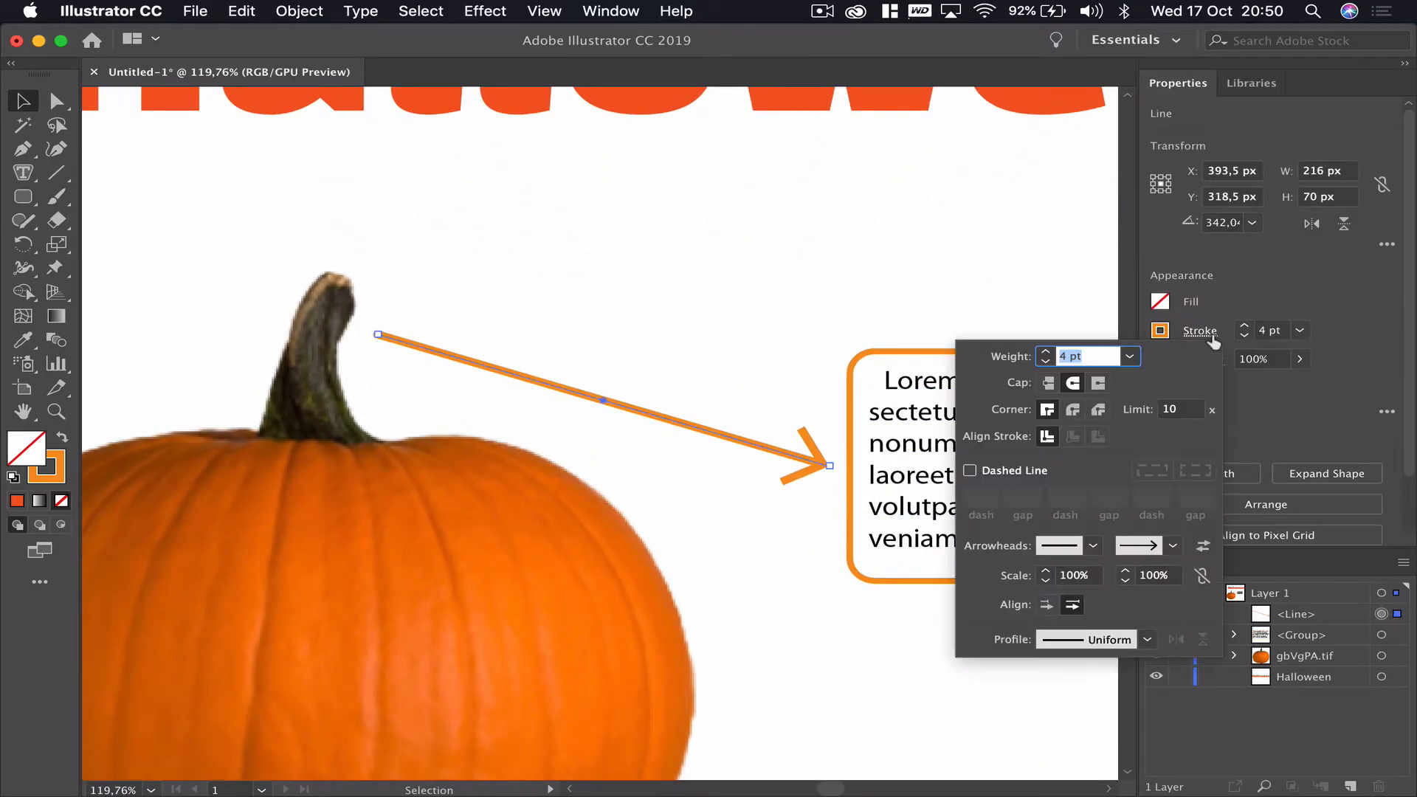
left_click(1173, 547)
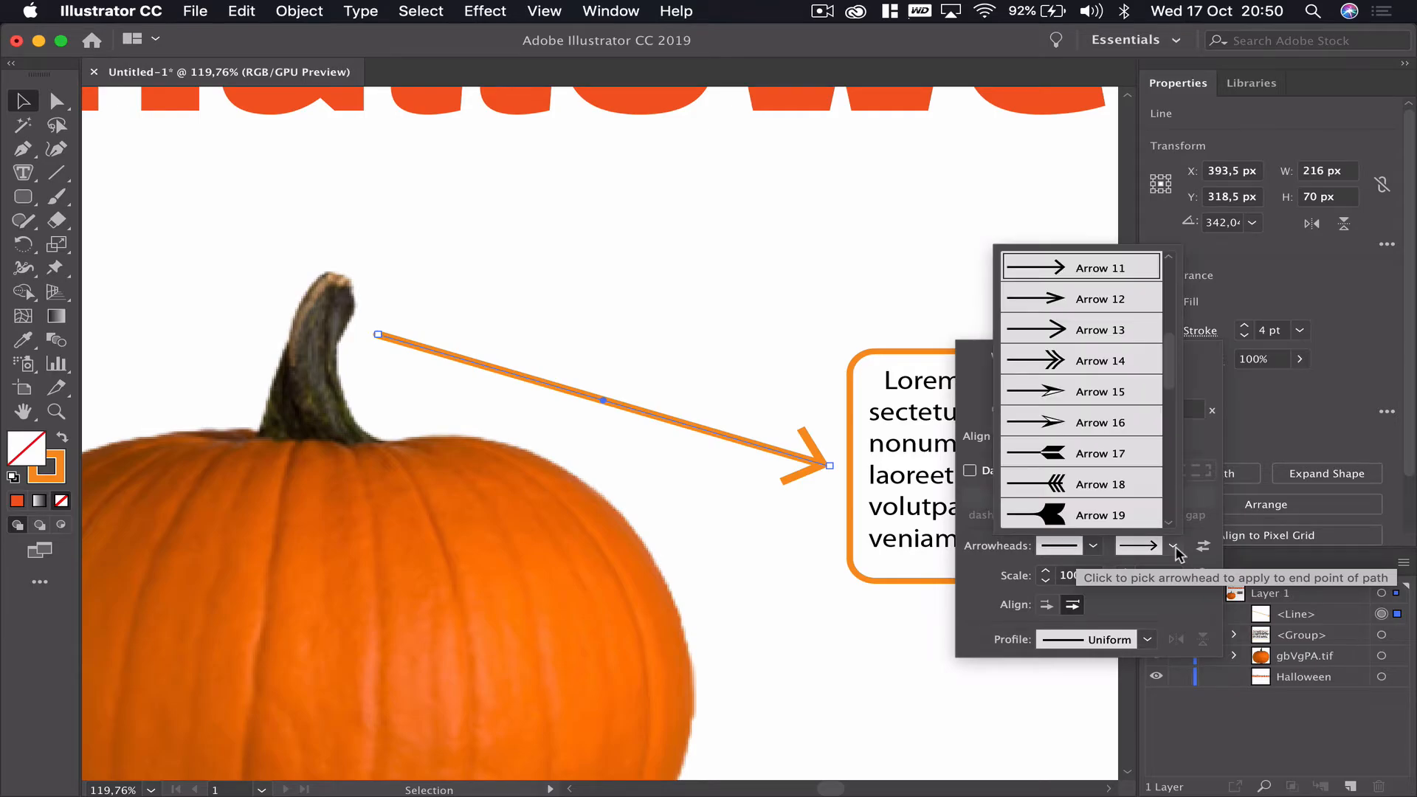
scroll(1105, 378, "up", 5)
left_click(1082, 267)
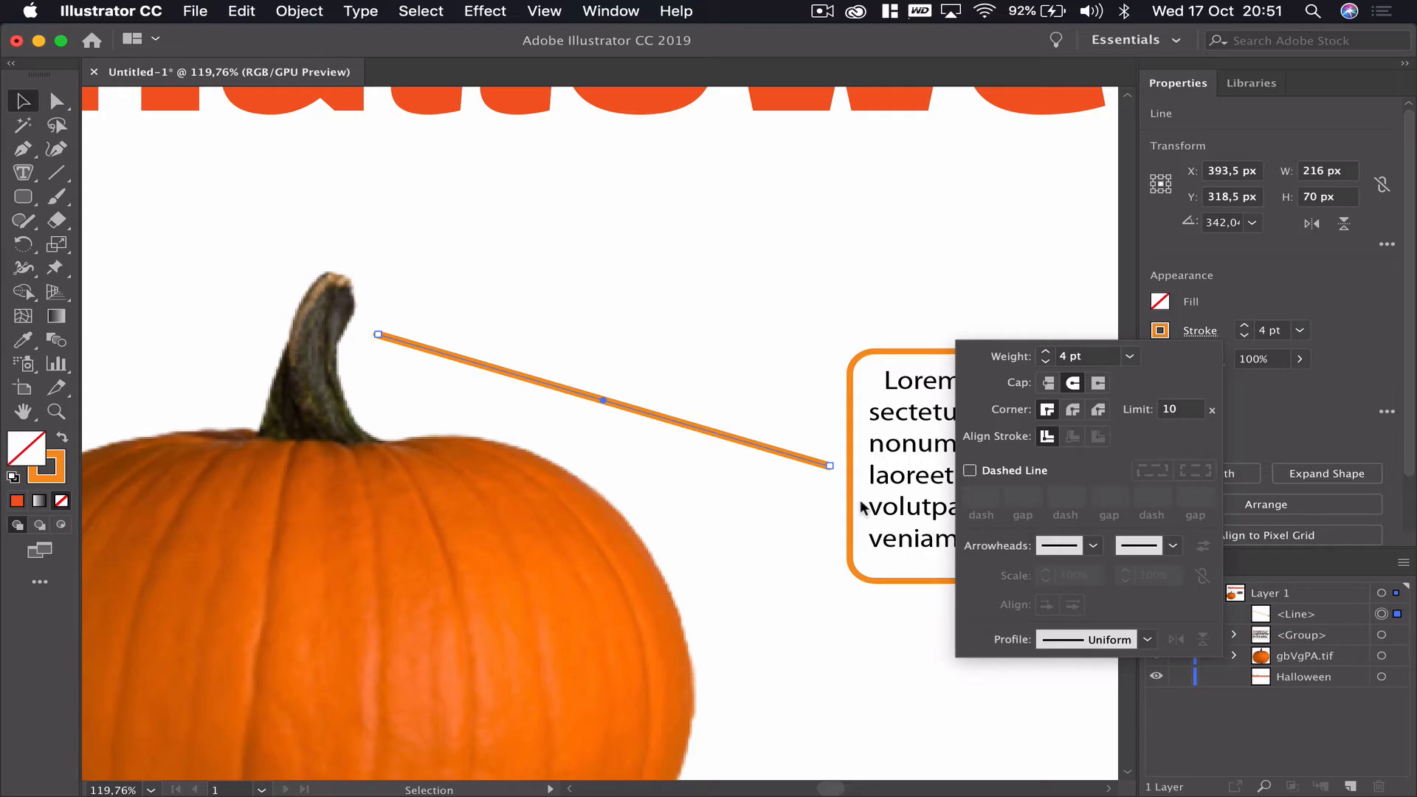
left_click(1171, 546)
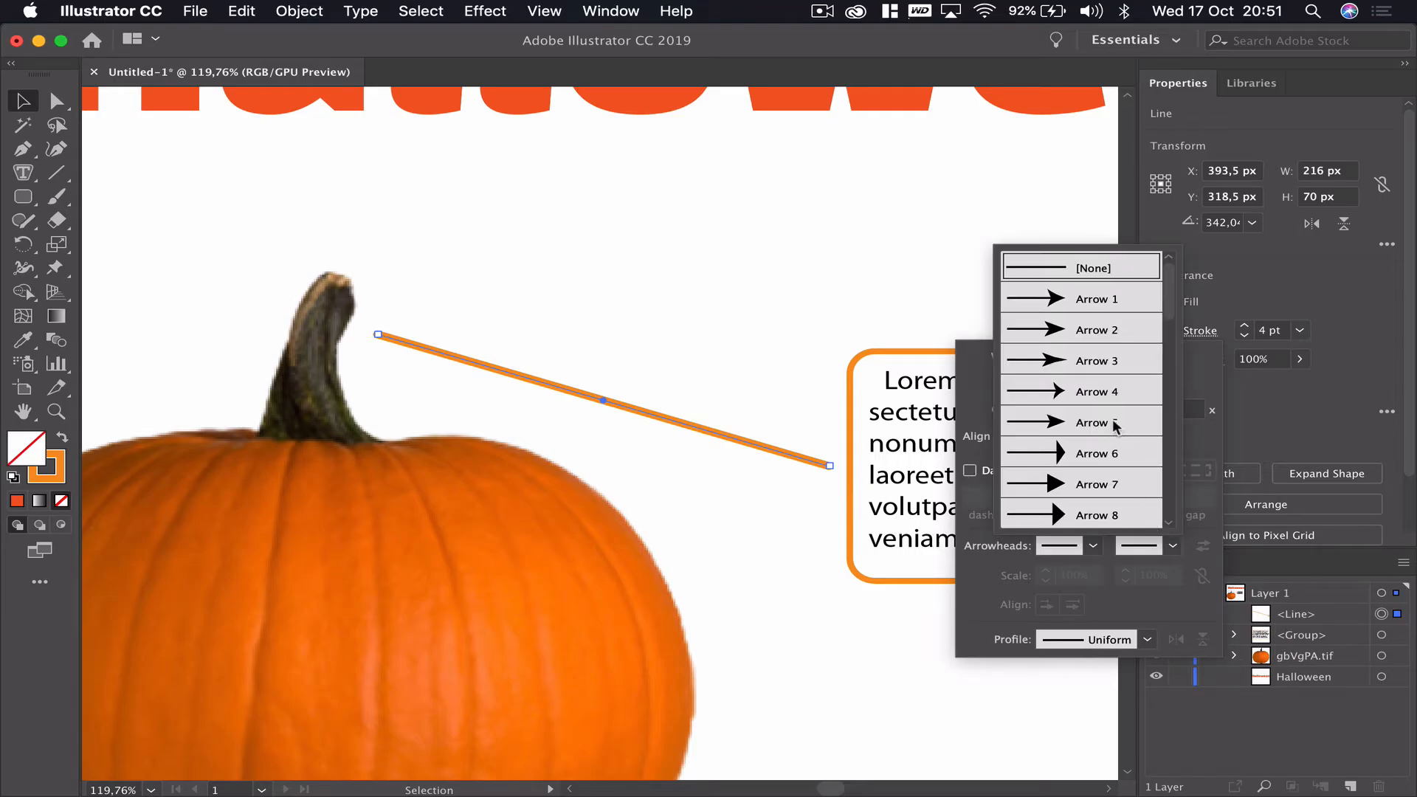
scroll(1112, 424, "down", 3)
scroll(1112, 424, "down", 3)
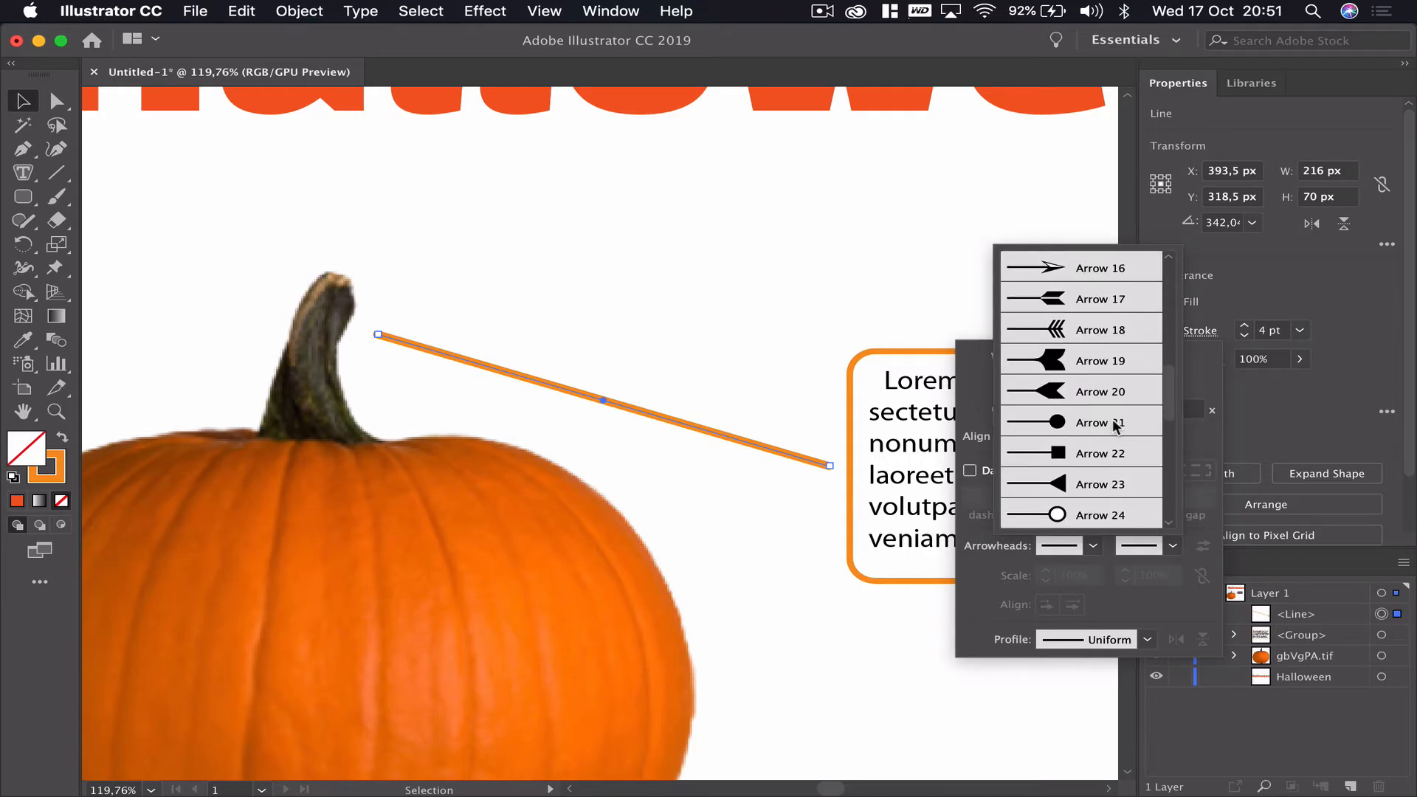
scroll(1115, 427, "down", 1)
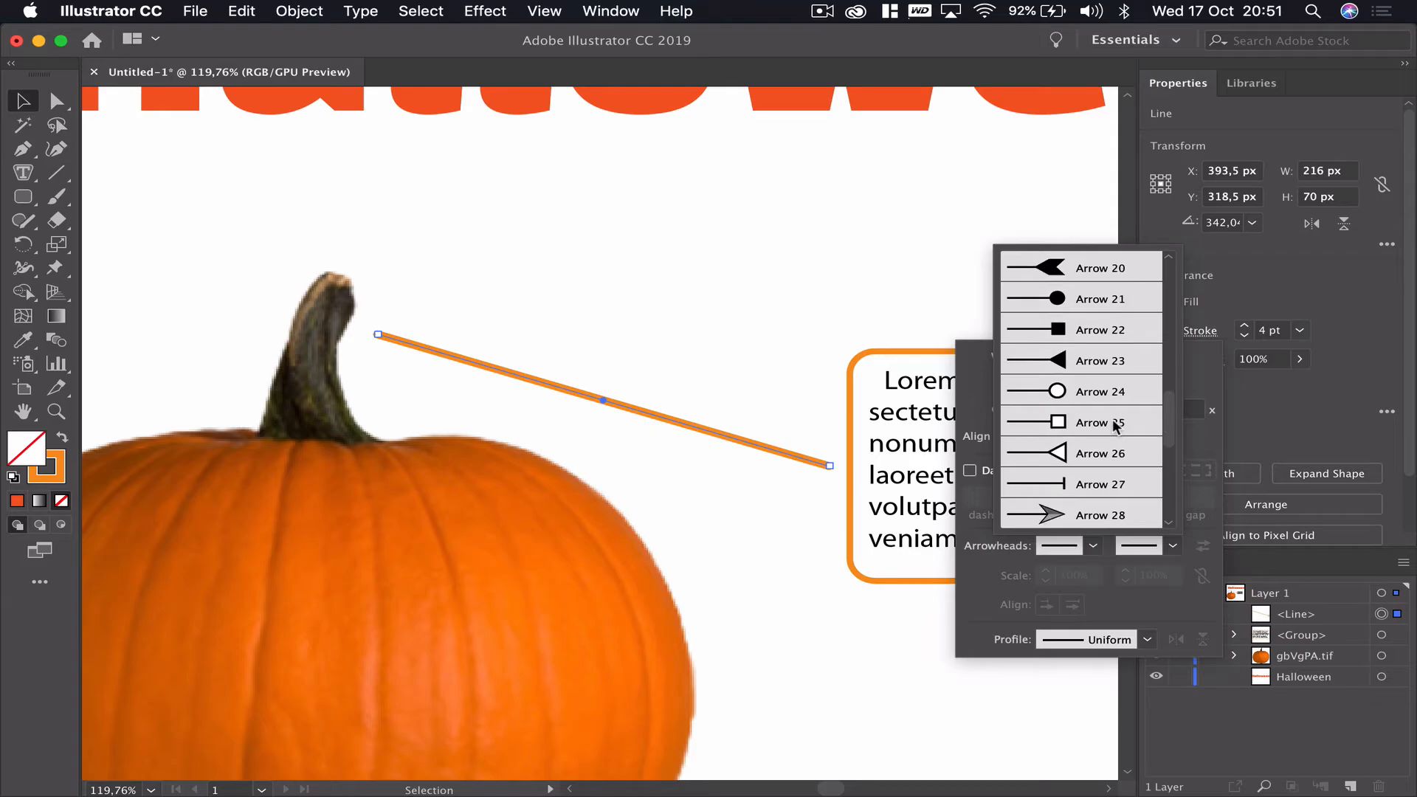
scroll(1113, 418, "down", 3)
scroll(1112, 418, "up", 3)
left_click(1096, 389)
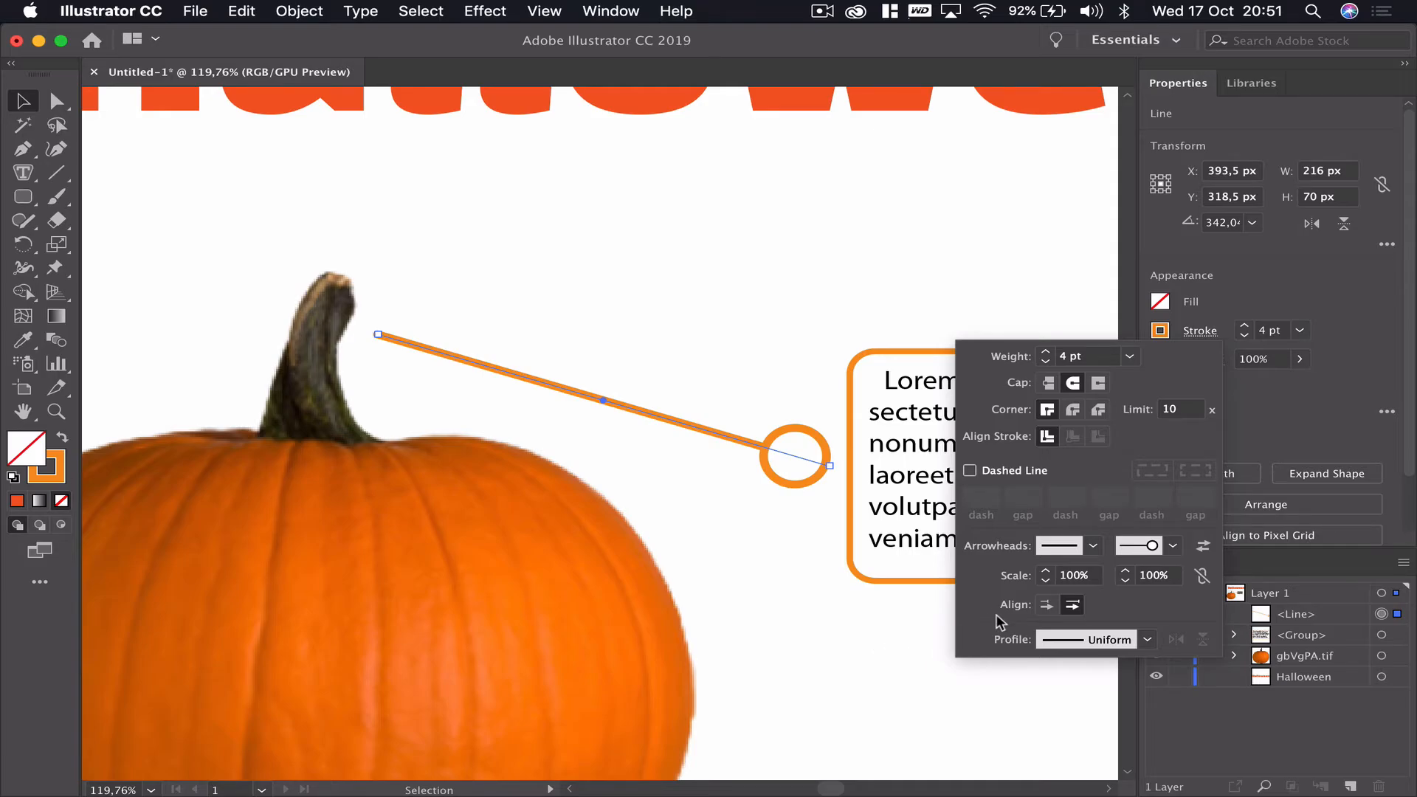
- Scale the line's end arrowhead down to 61%
left_click(1125, 583)
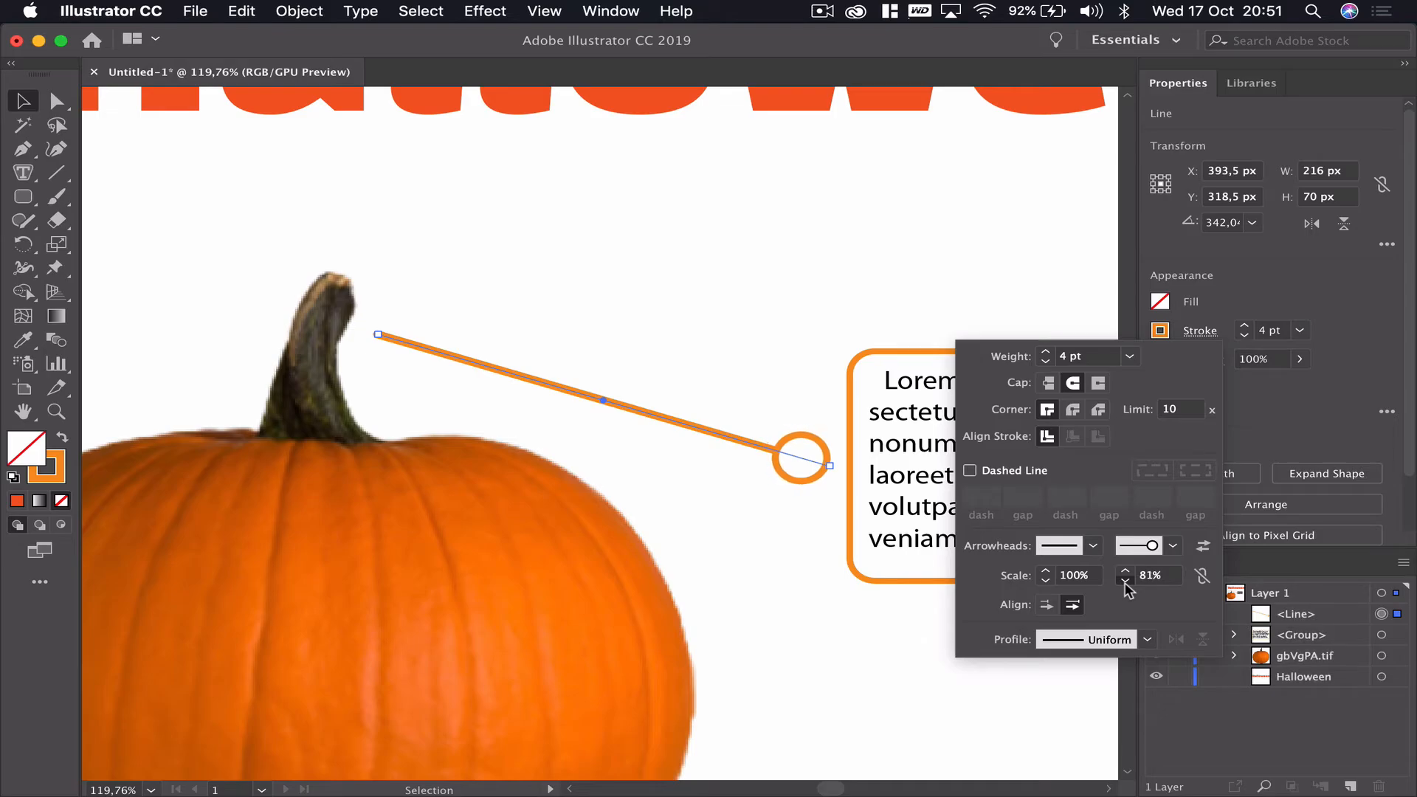
left_click(1125, 583)
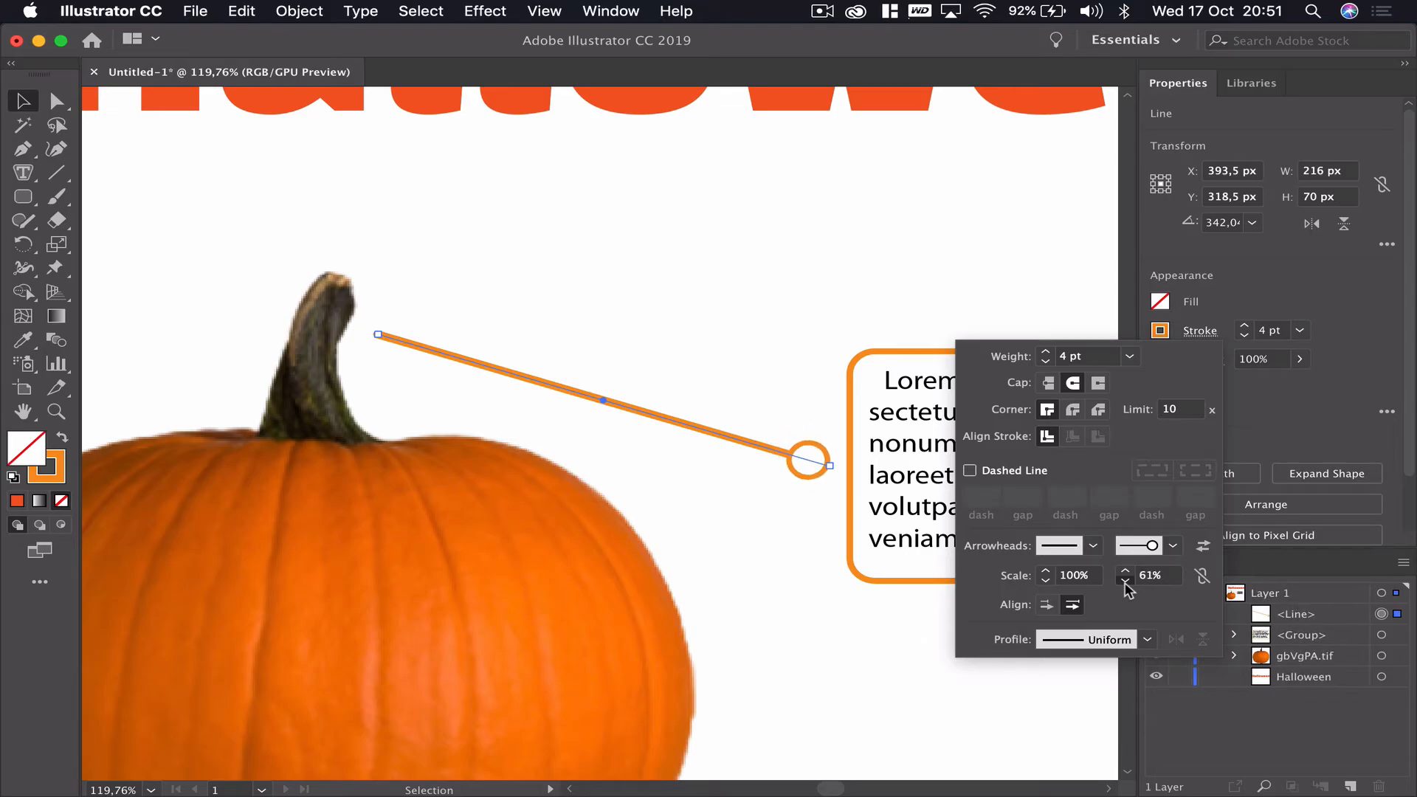
left_click(1125, 583)
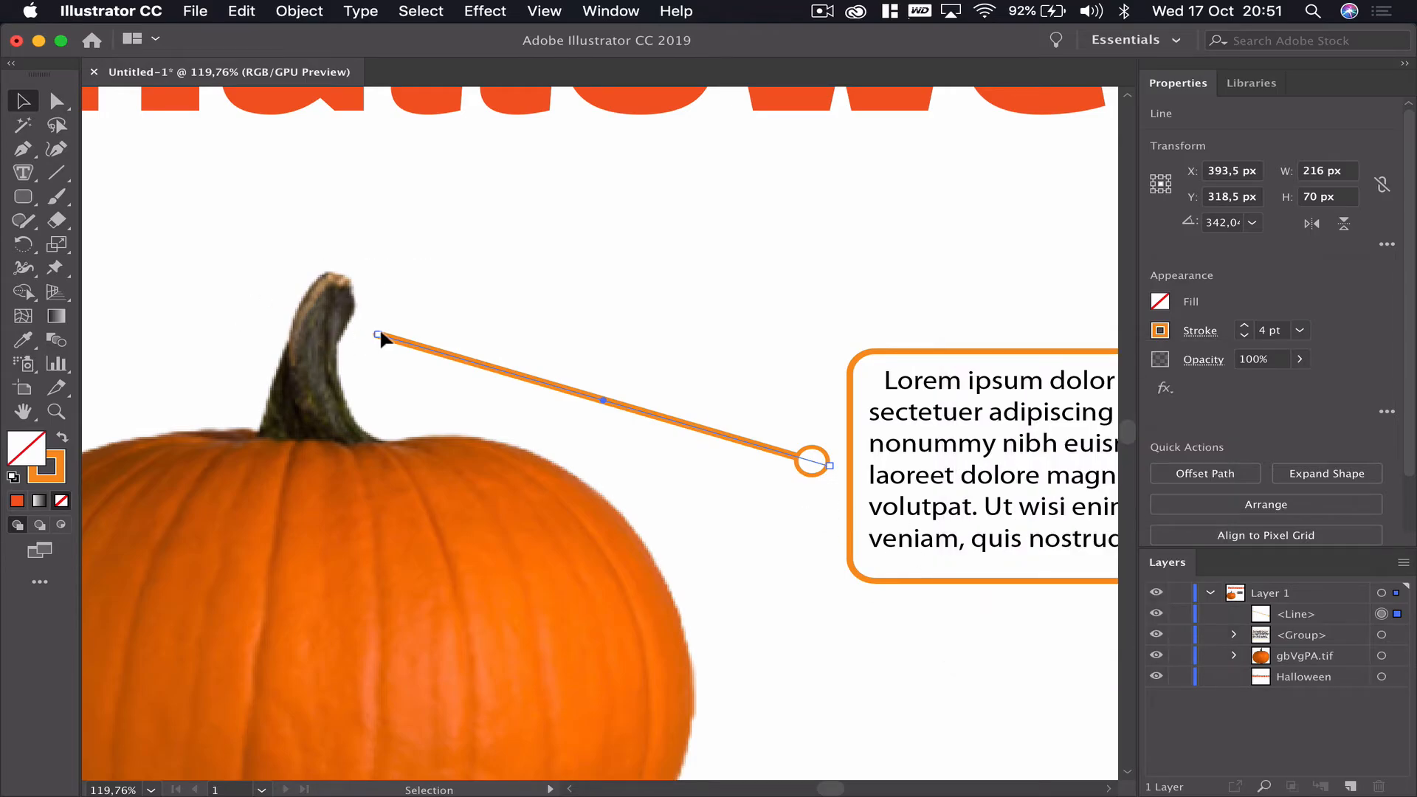
- Add the Arrow 21 filled circle as the start arrowhead of the connecting line
left_click(1203, 331)
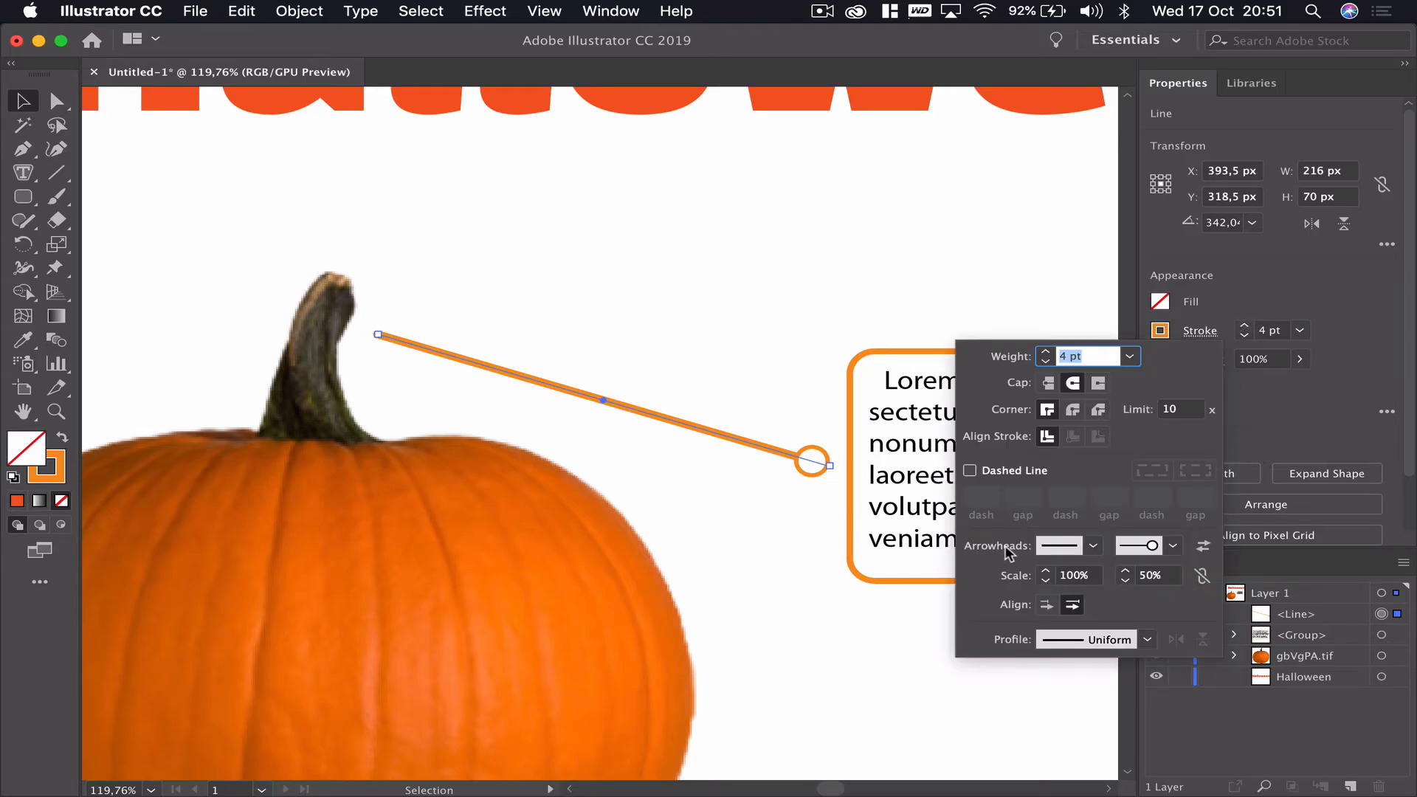
left_click(1067, 547)
scroll(976, 435, "down", 8)
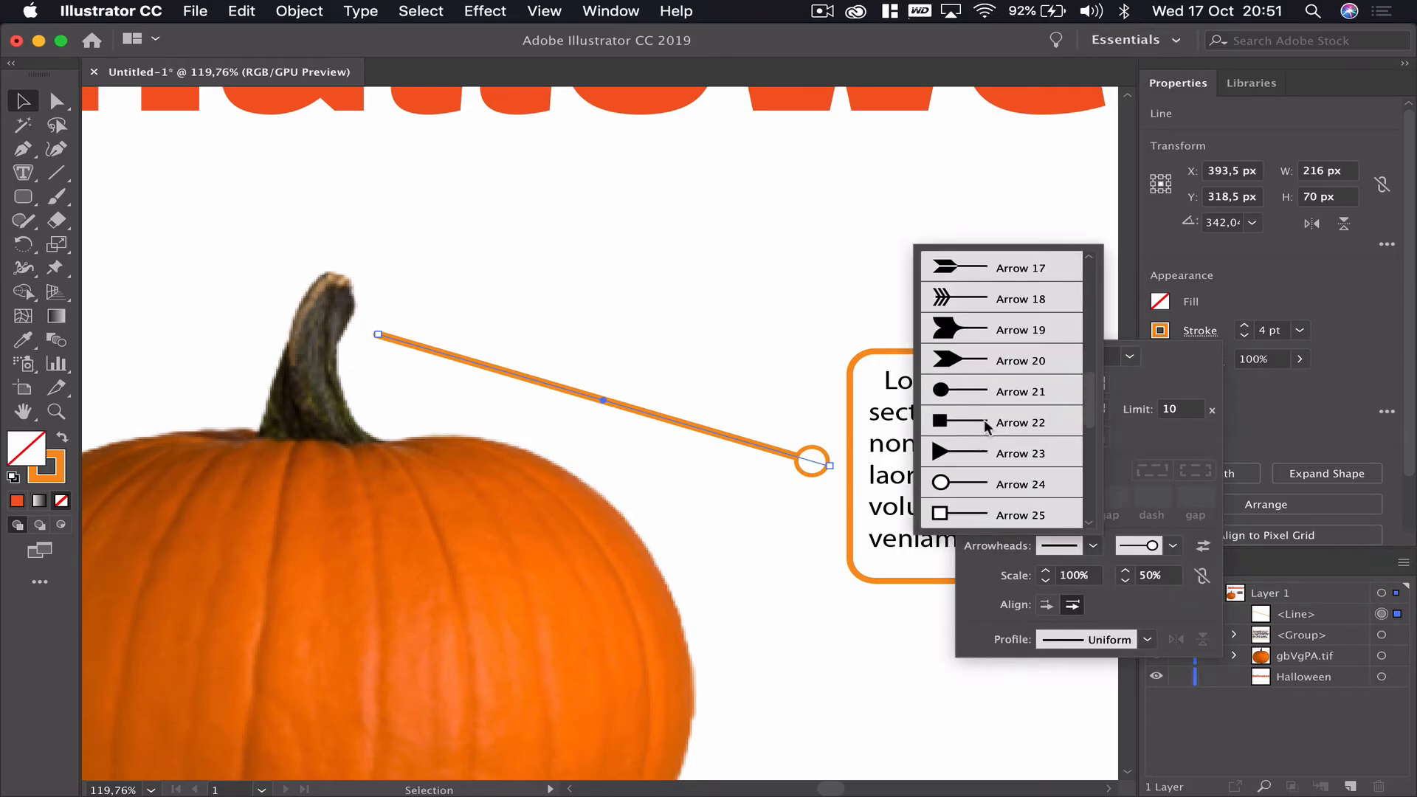
left_click(953, 390)
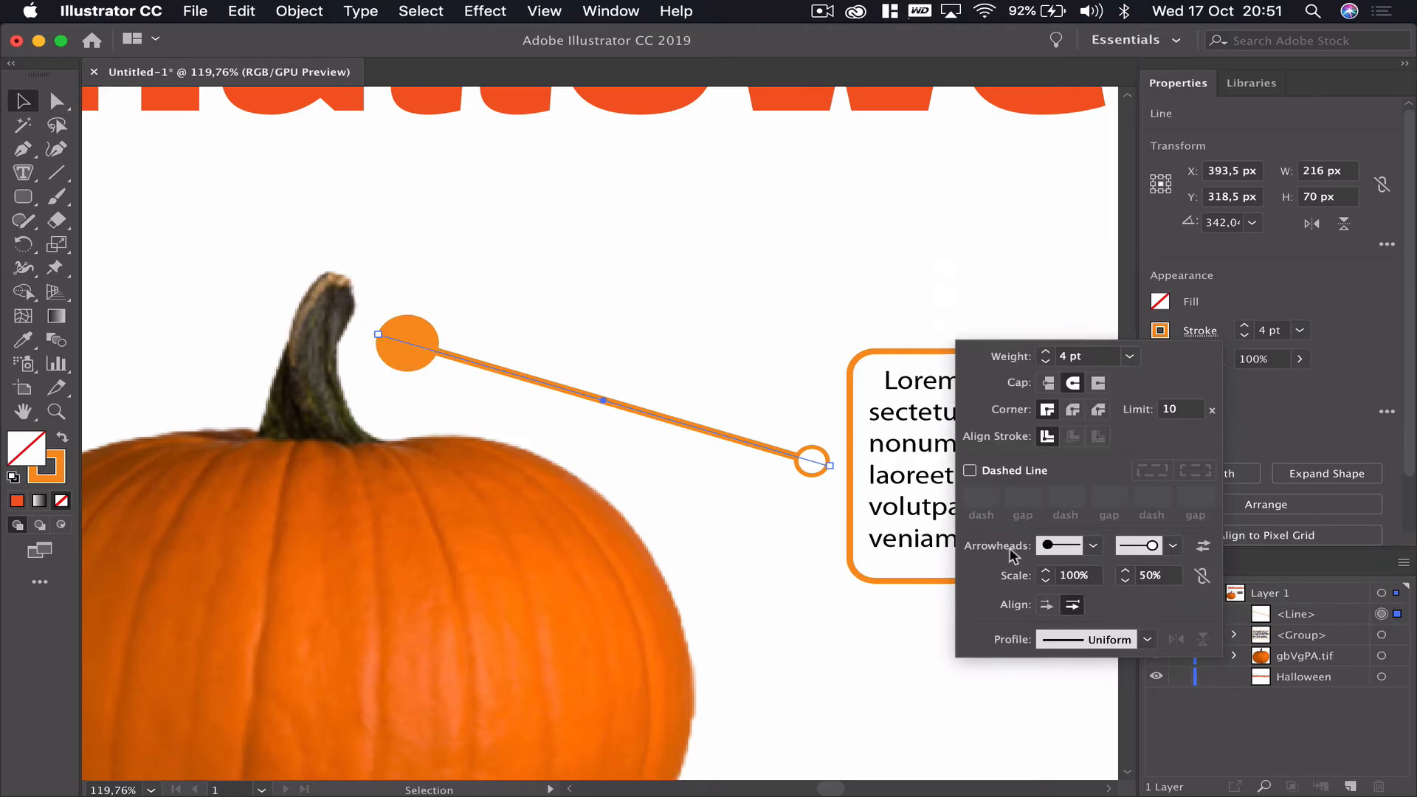
- Scale the line's start arrowhead down to 40%
left_click(1074, 575)
type("40")
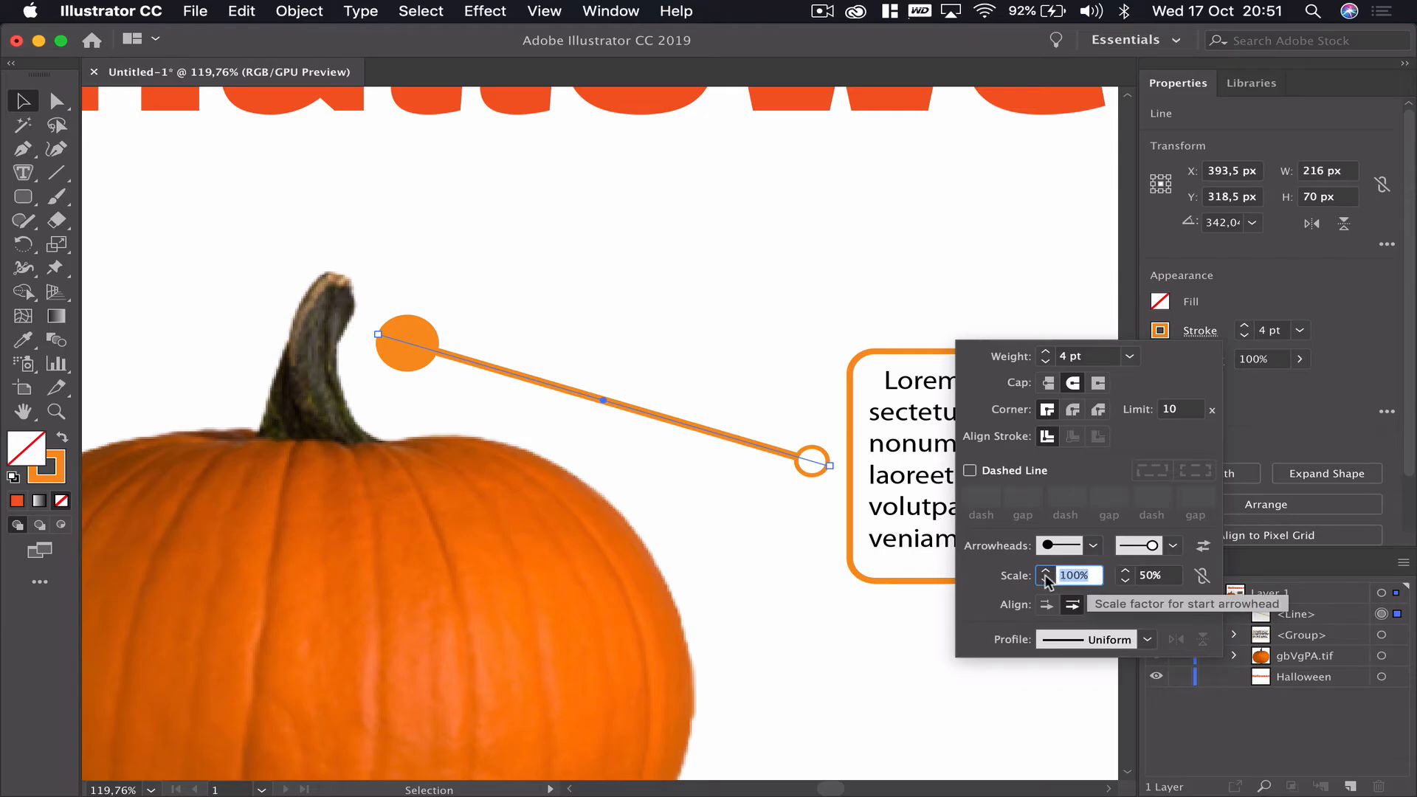
key("Tab")
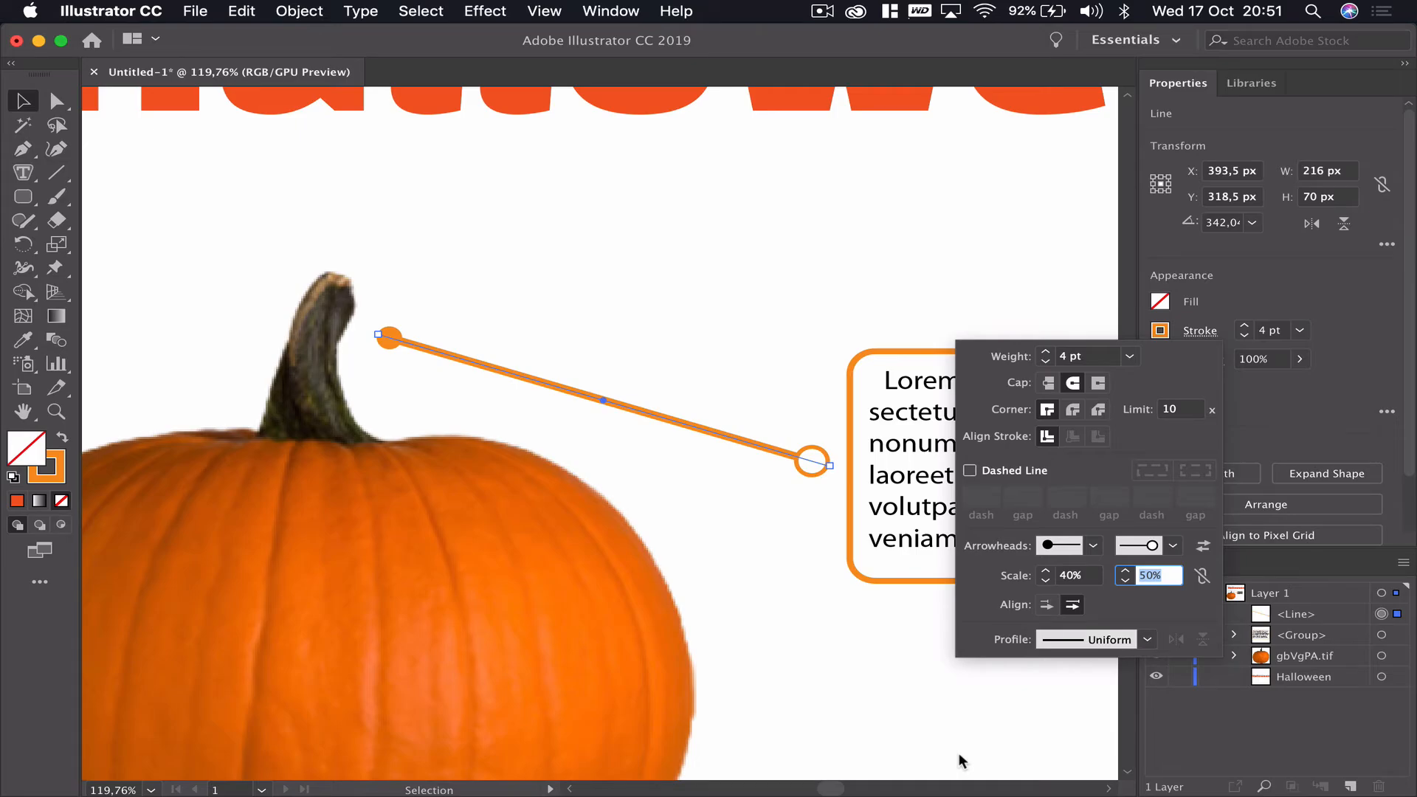
left_click(1335, 430)
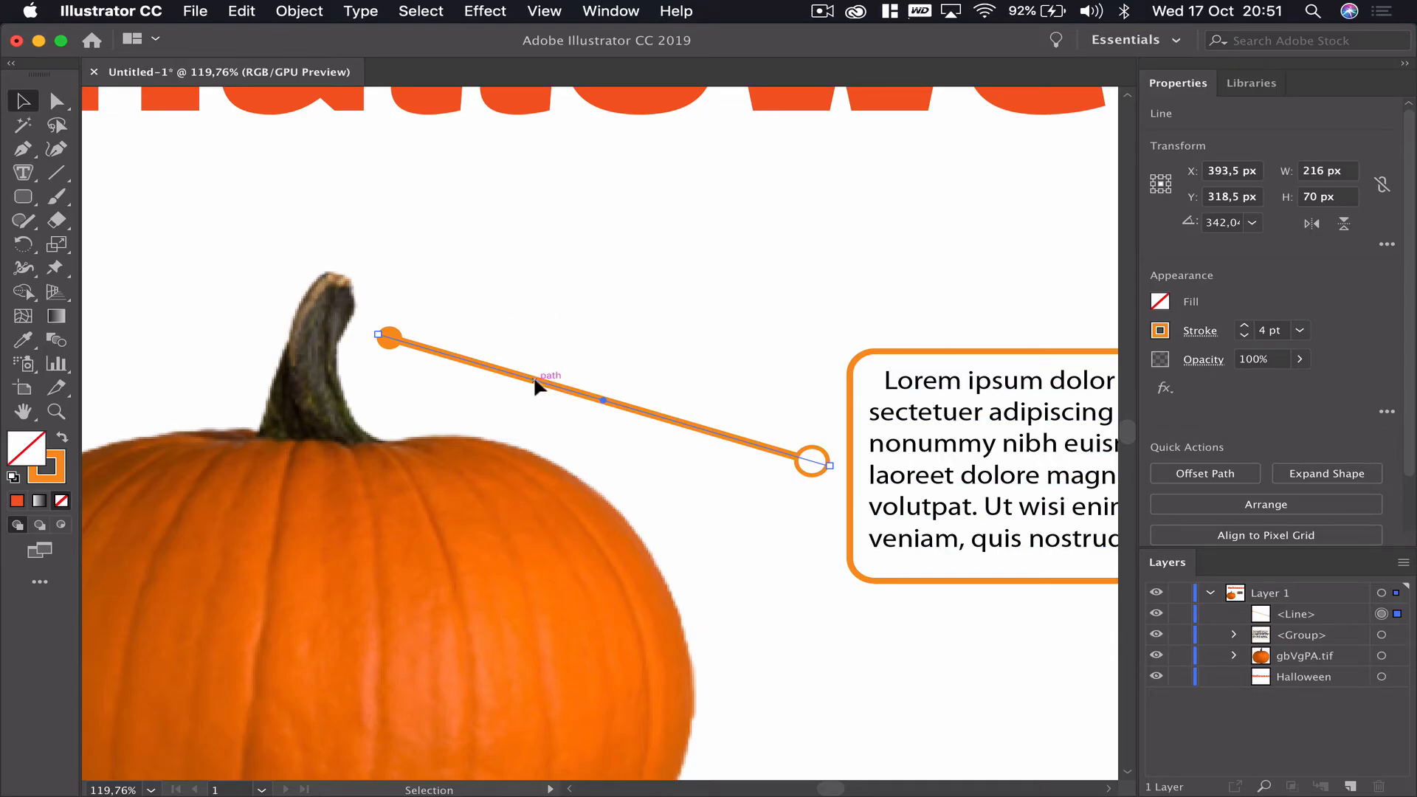
- Move the line's endpoints so it starts on the pumpkin stem and ends on the text box's left edge
mouse_move(541, 381)
left_mouse_down()
mouse_move(539, 354)
mouse_move(534, 384)
left_mouse_up()
left_click(532, 389)
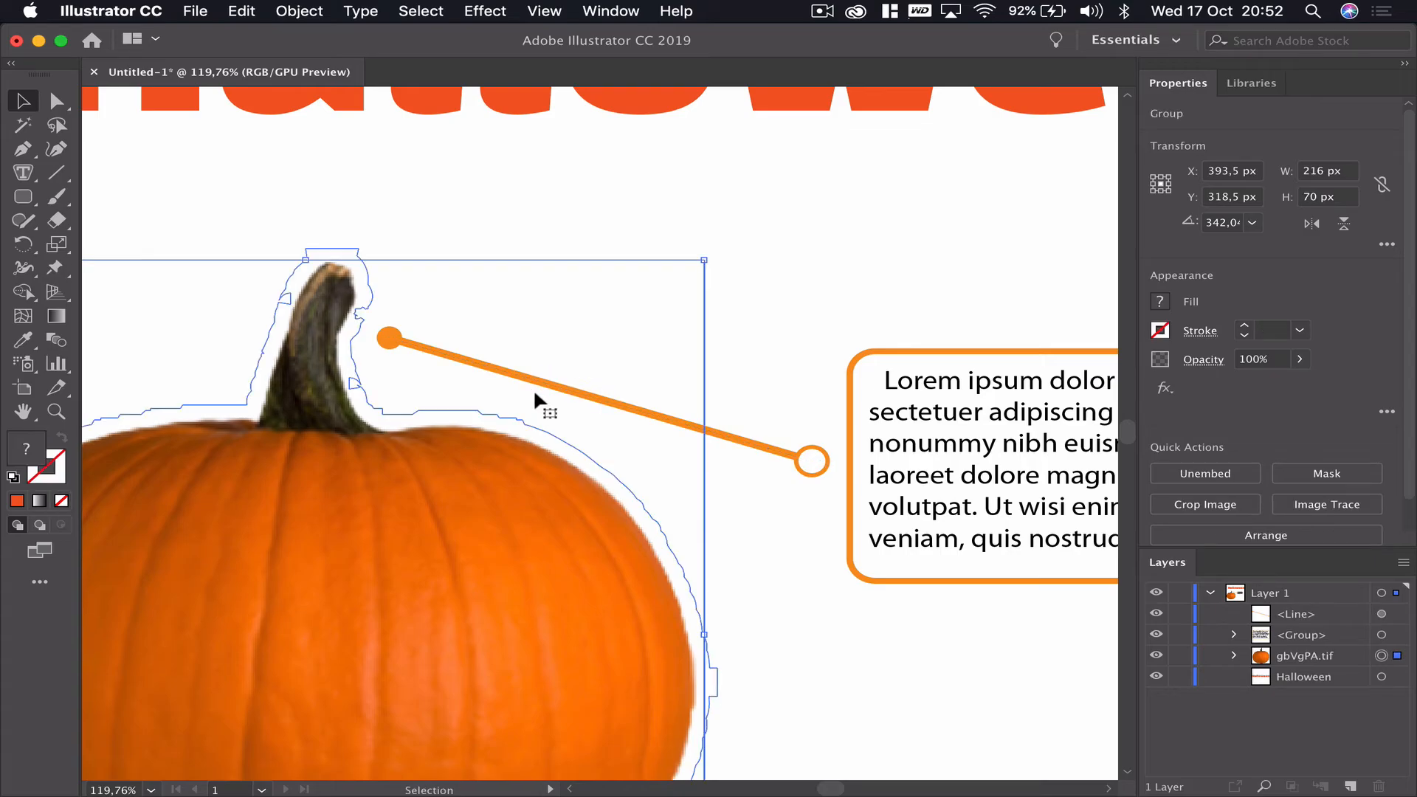
scroll(334, 253, "right", 1)
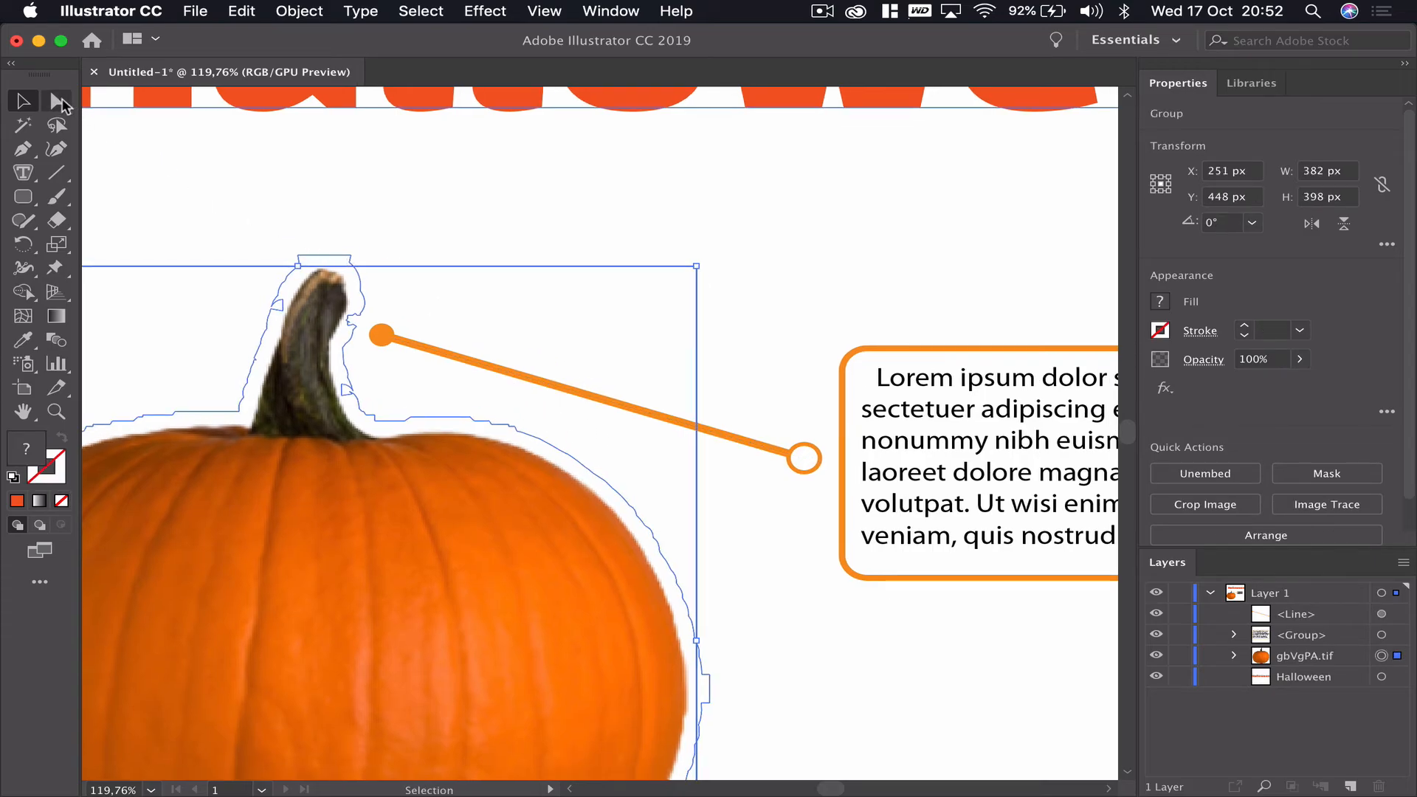
left_click(57, 100)
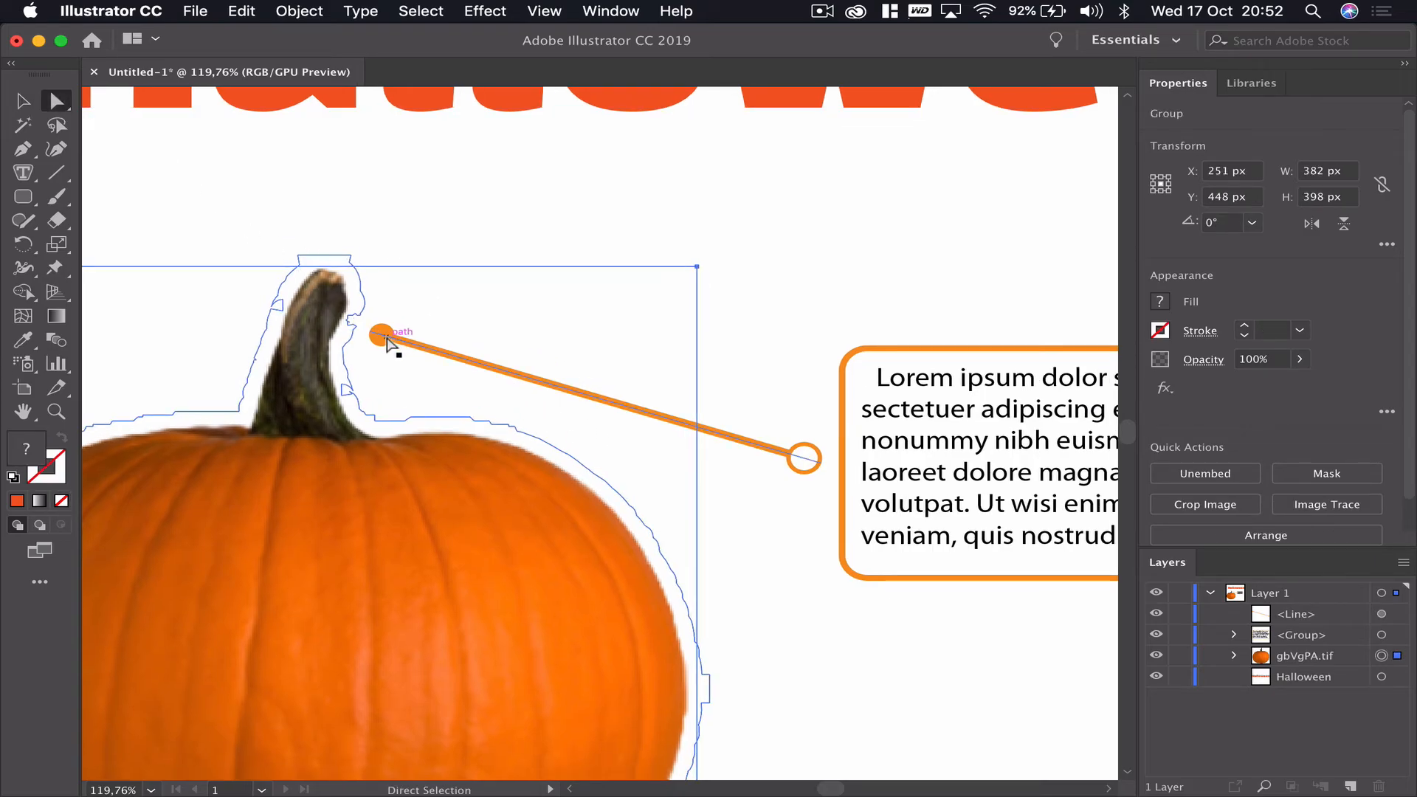
left_click_drag(384, 336, 340, 341)
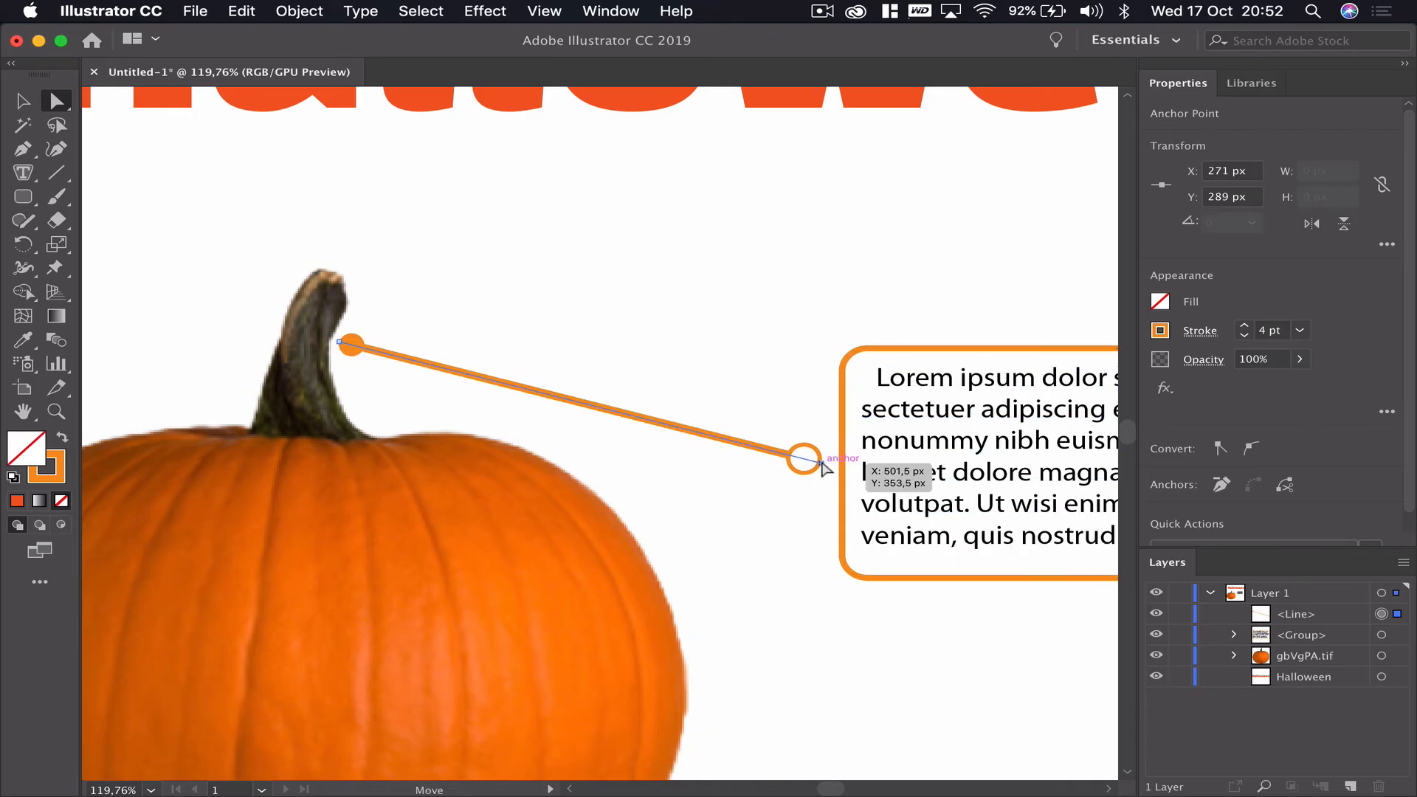
left_click_drag(822, 465, 858, 476)
left_click(870, 664)
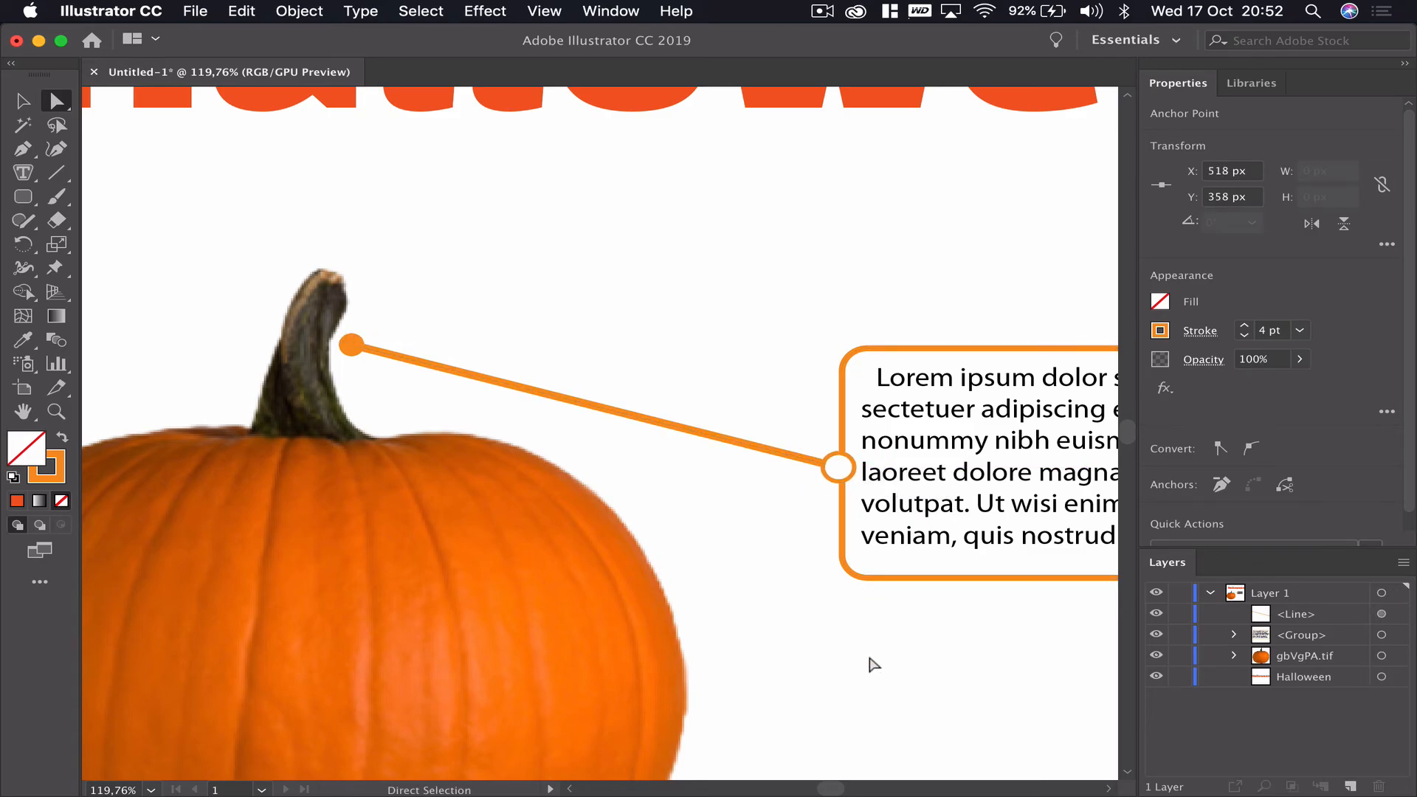
- Fine-tune the line's end point so its circle sits centred on the text box's border
scroll(832, 674, "down", 5)
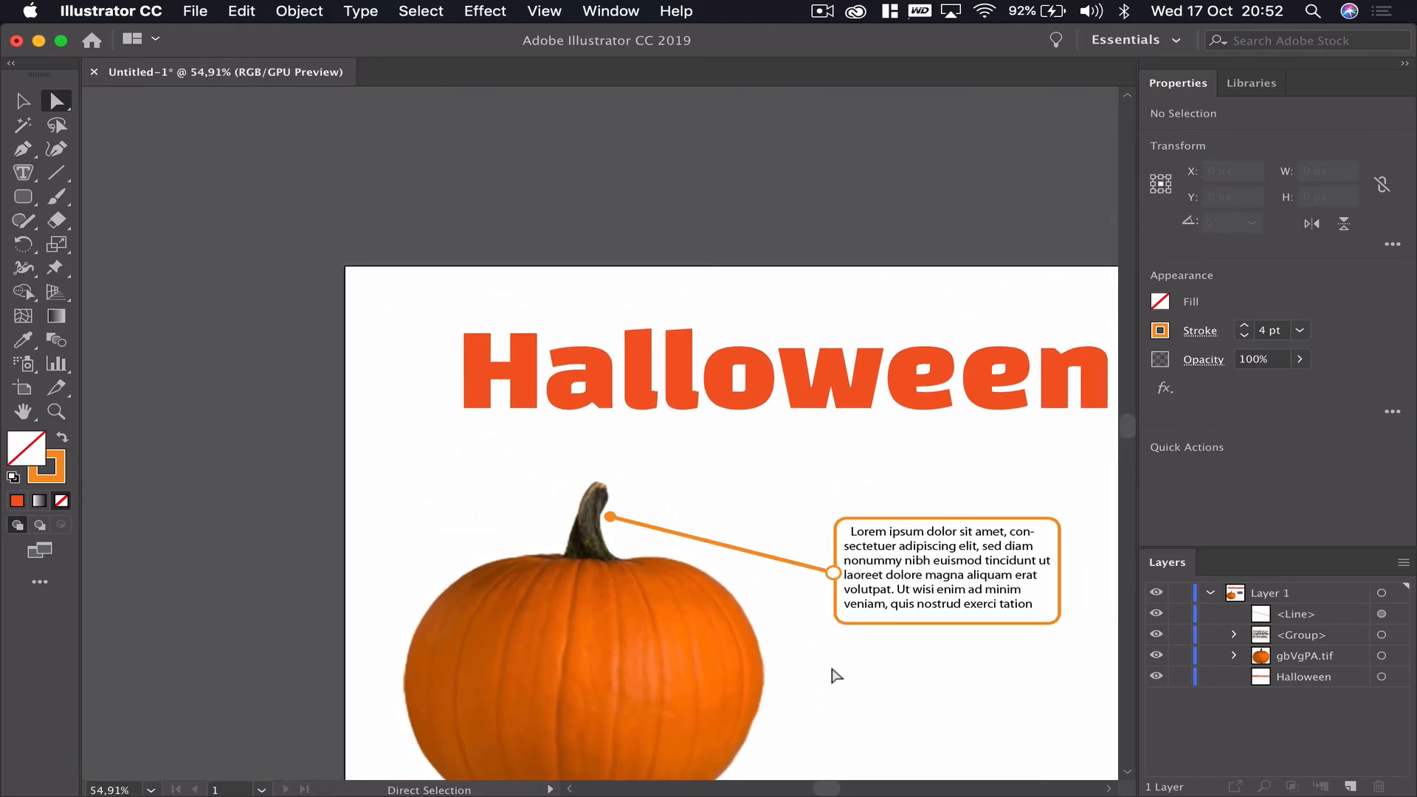
scroll(833, 675, "down", 5)
scroll(832, 675, "right", 3)
scroll(832, 674, "up", 2)
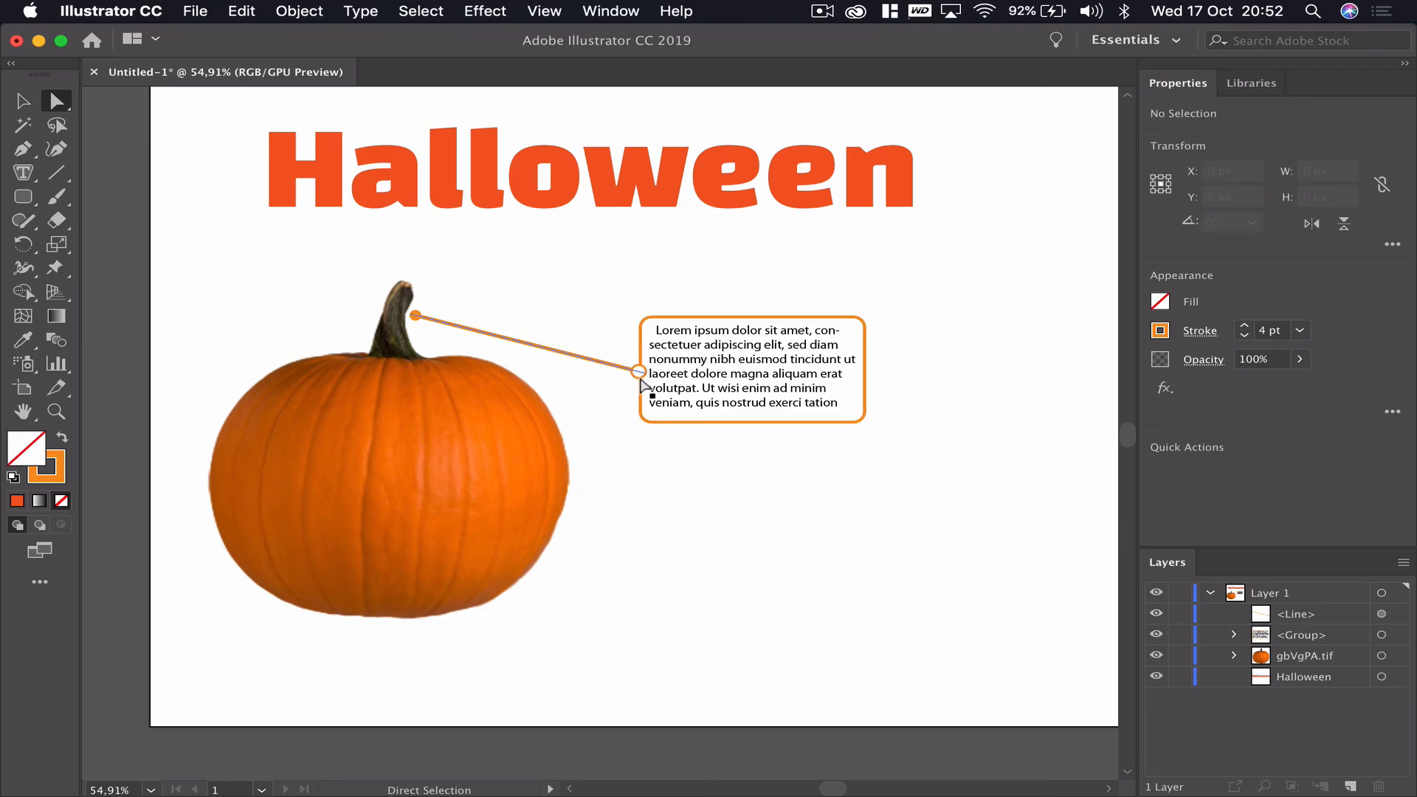
scroll(640, 385, "up", 5)
scroll(640, 380, "up", 10)
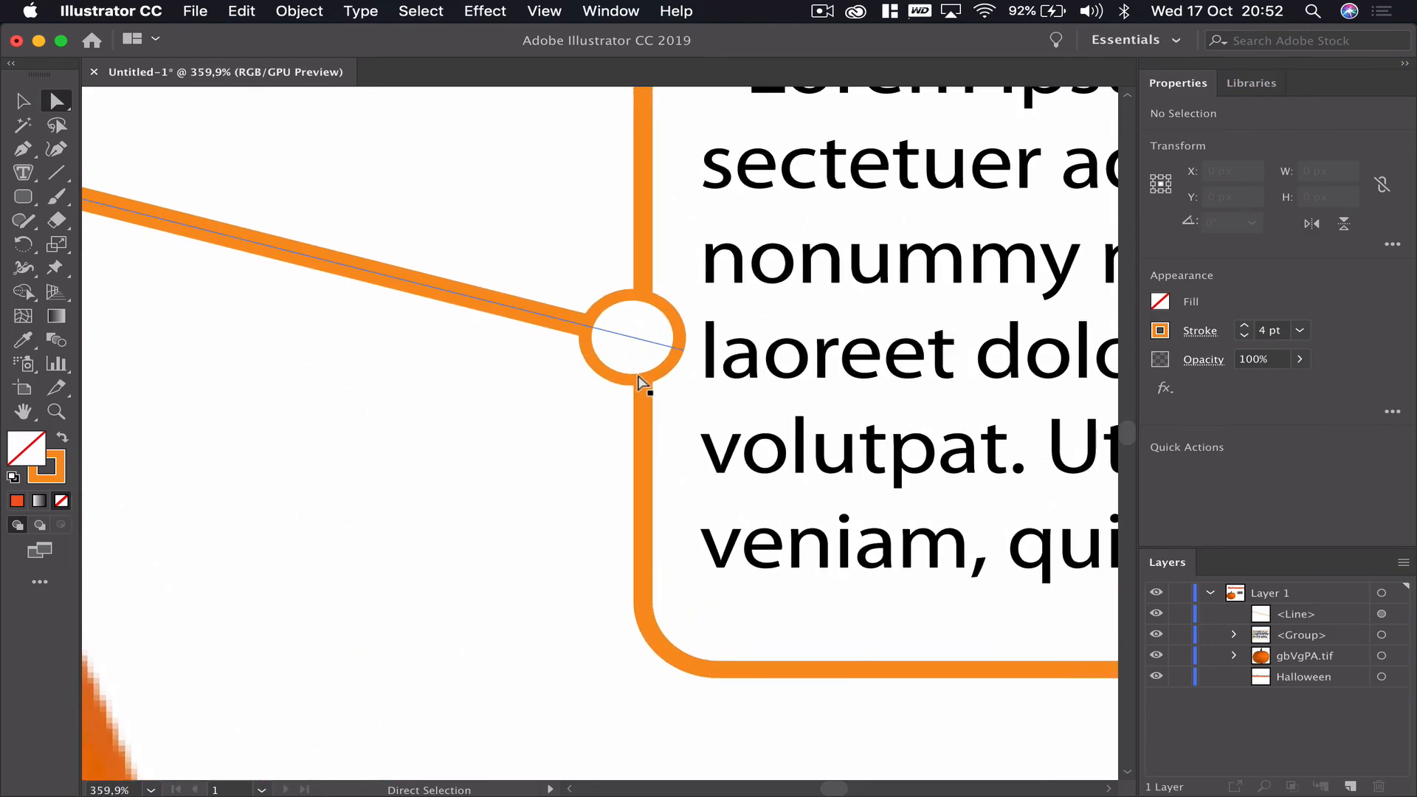
left_click_drag(677, 346, 697, 360)
scroll(653, 457, "down", 9)
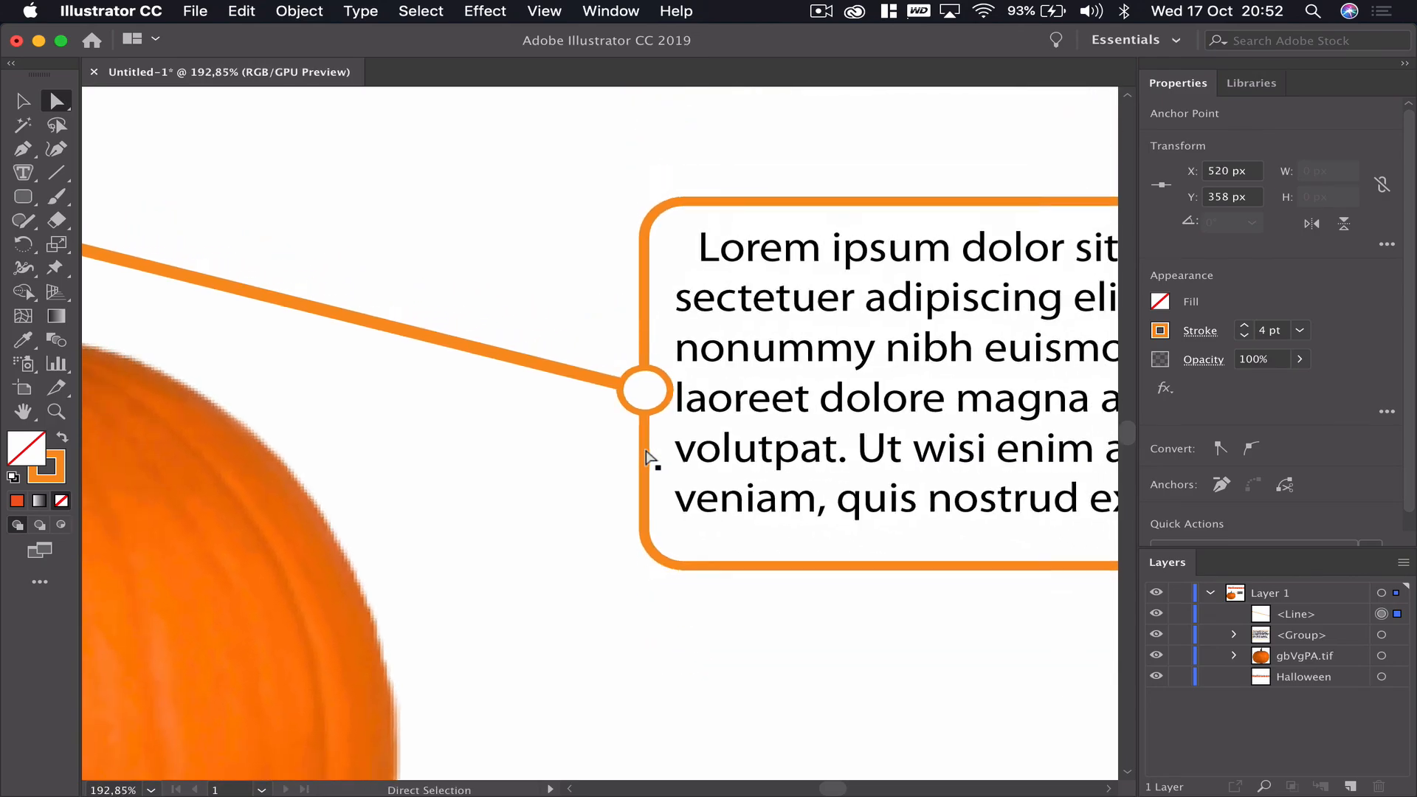
scroll(646, 458, "down", 4)
left_click(721, 569)
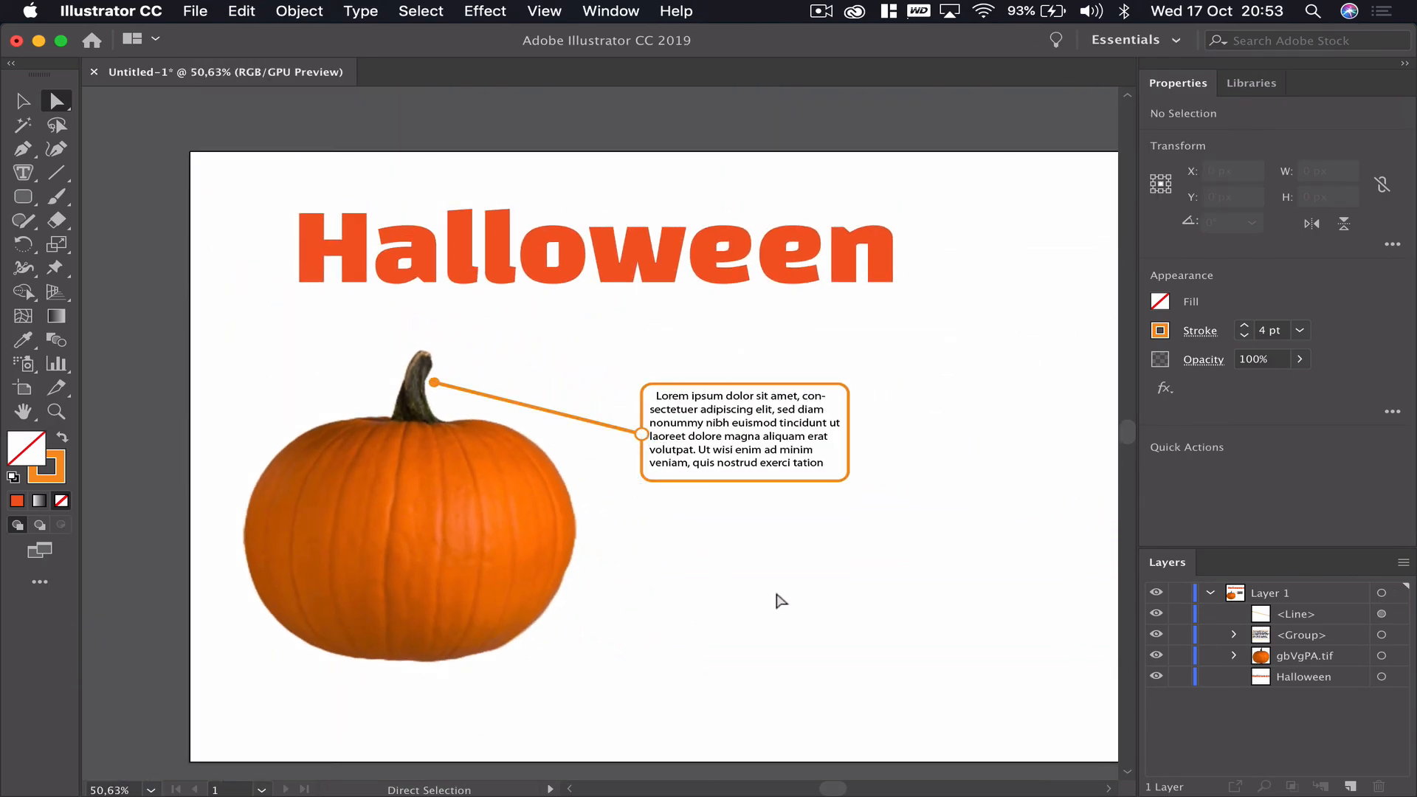